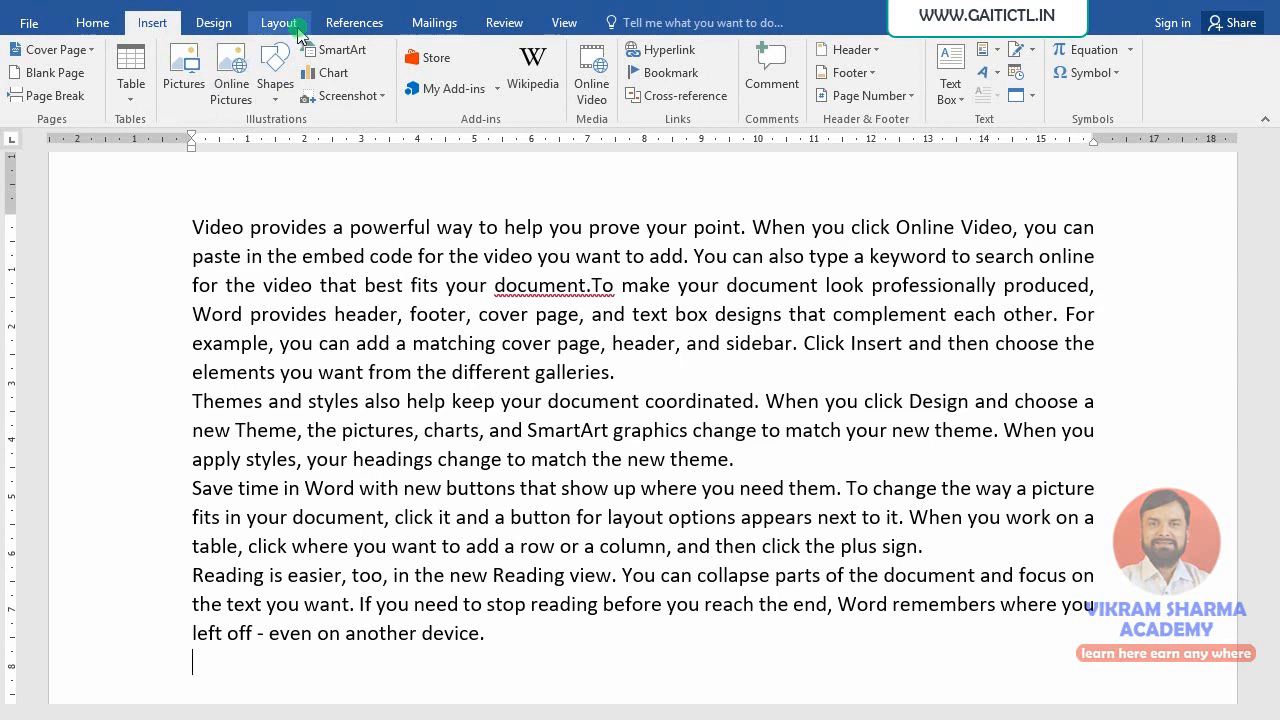
- Insert the missing space between 'document.' and 'To' in the first paragraph
click(282, 22)
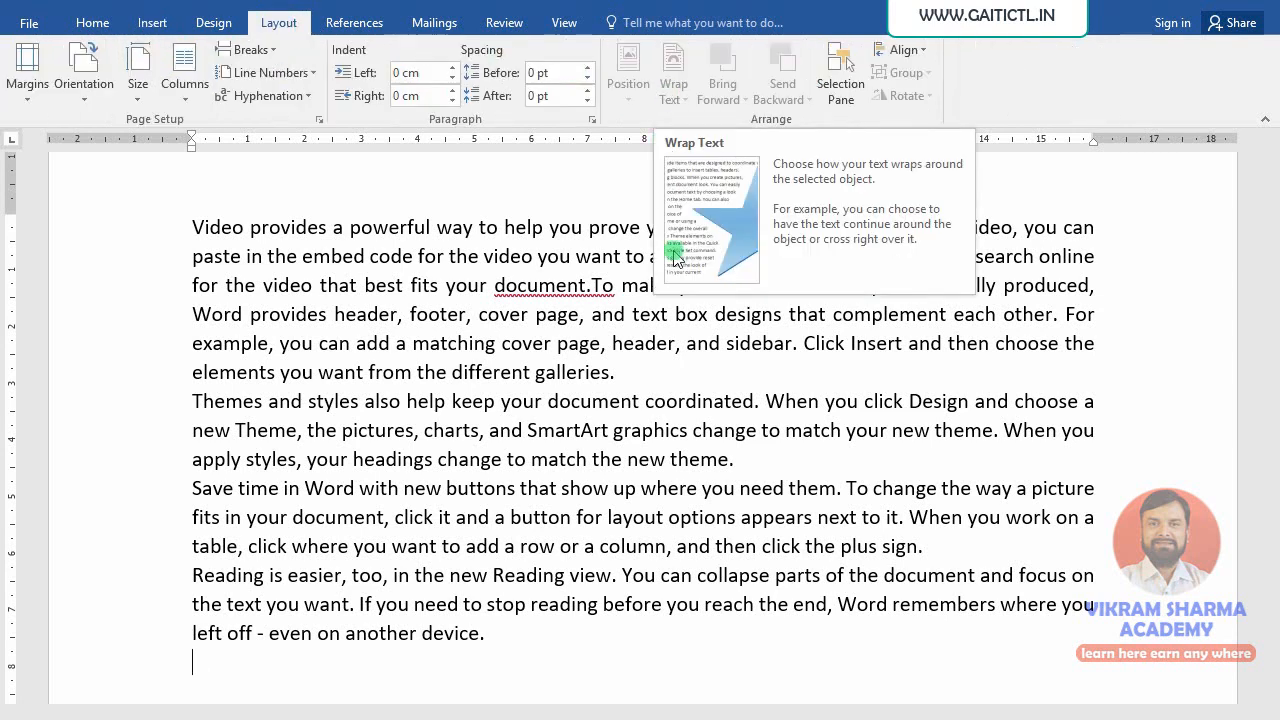
click(592, 290)
click(680, 380)
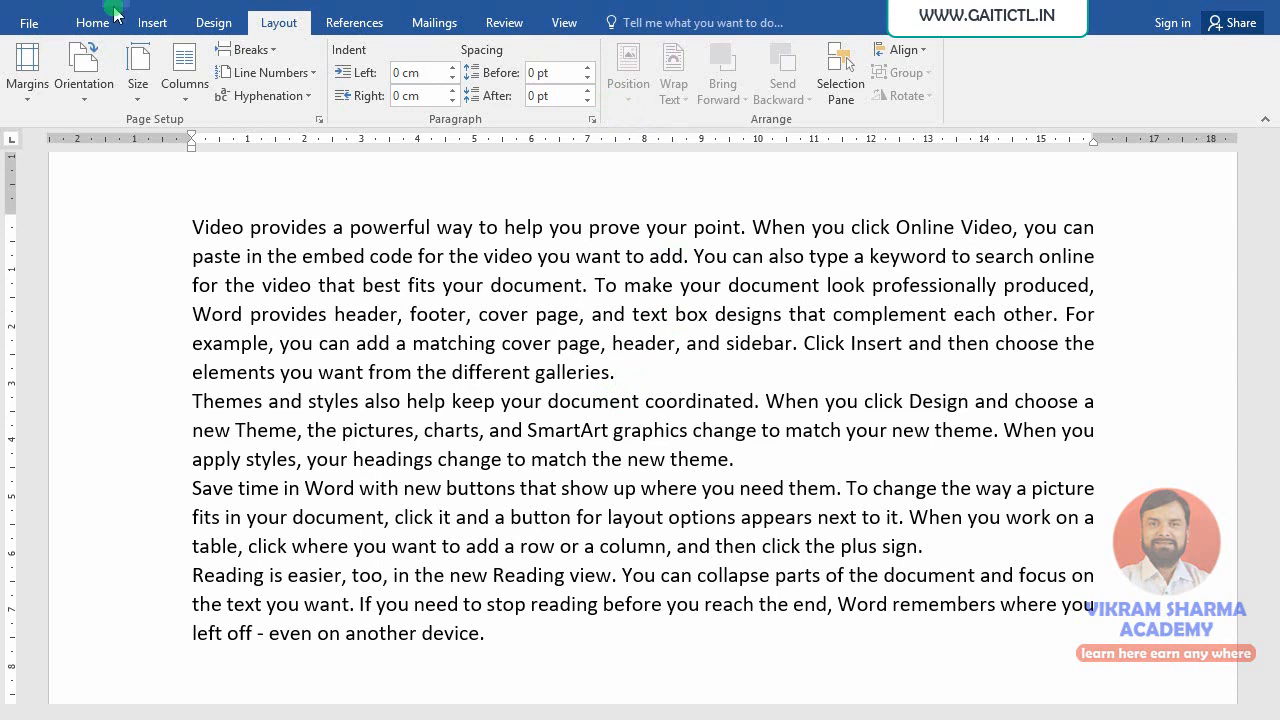
click(157, 25)
- Draw a 4.02 cm by 4.73 cm Smiley Face shape over the first three paragraphs
click(270, 108)
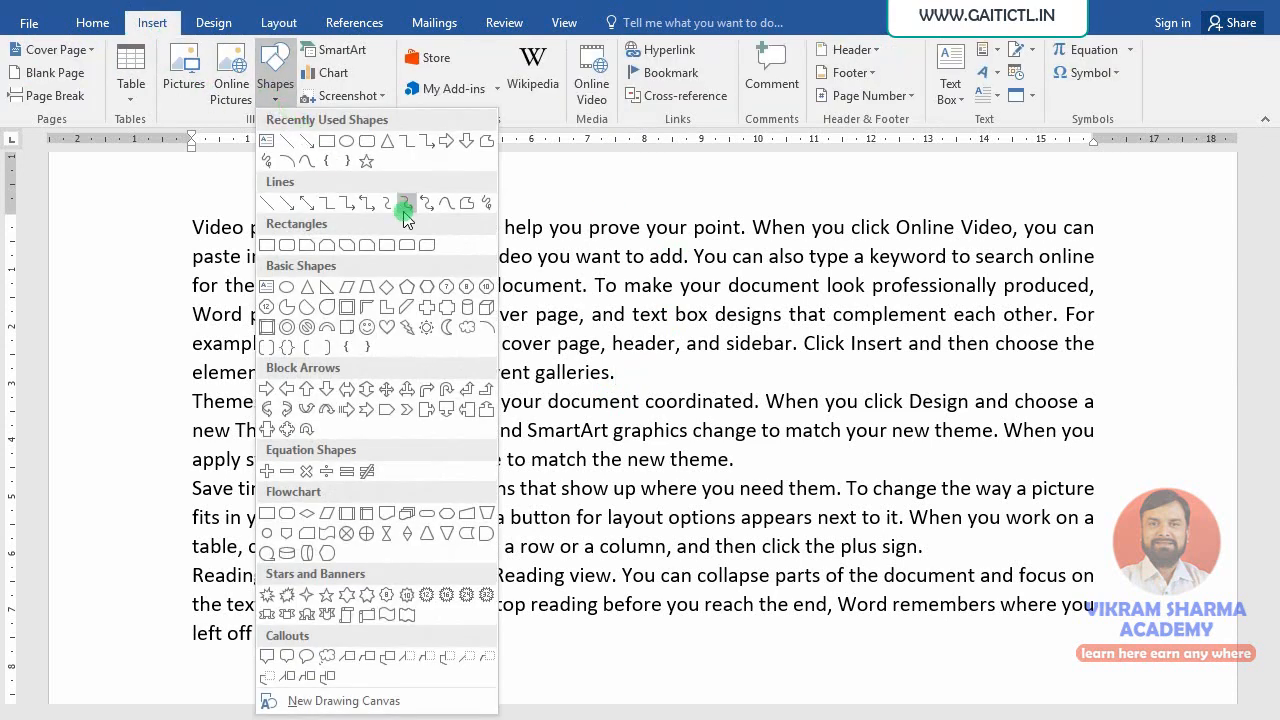
click(368, 330)
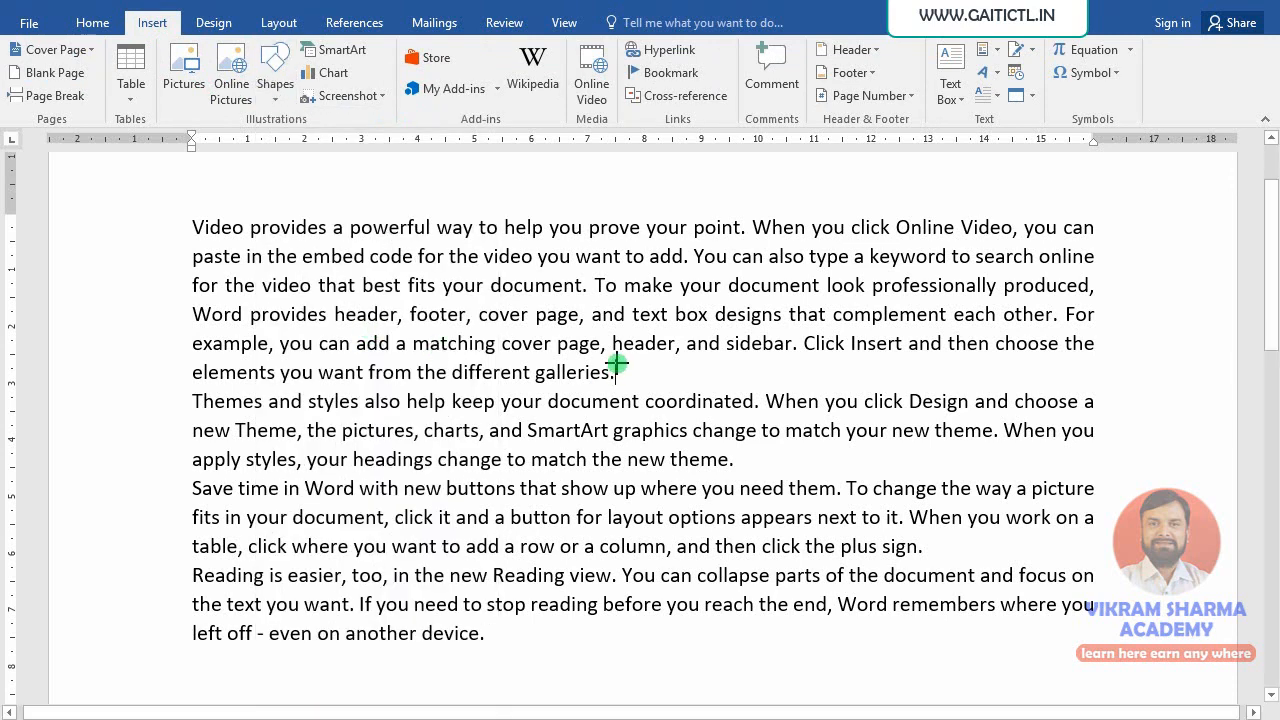
mouse_move(509, 289)
mouse_down()
mouse_move(786, 491)
mouse_move(777, 517)
mouse_move(736, 488)
mouse_up()
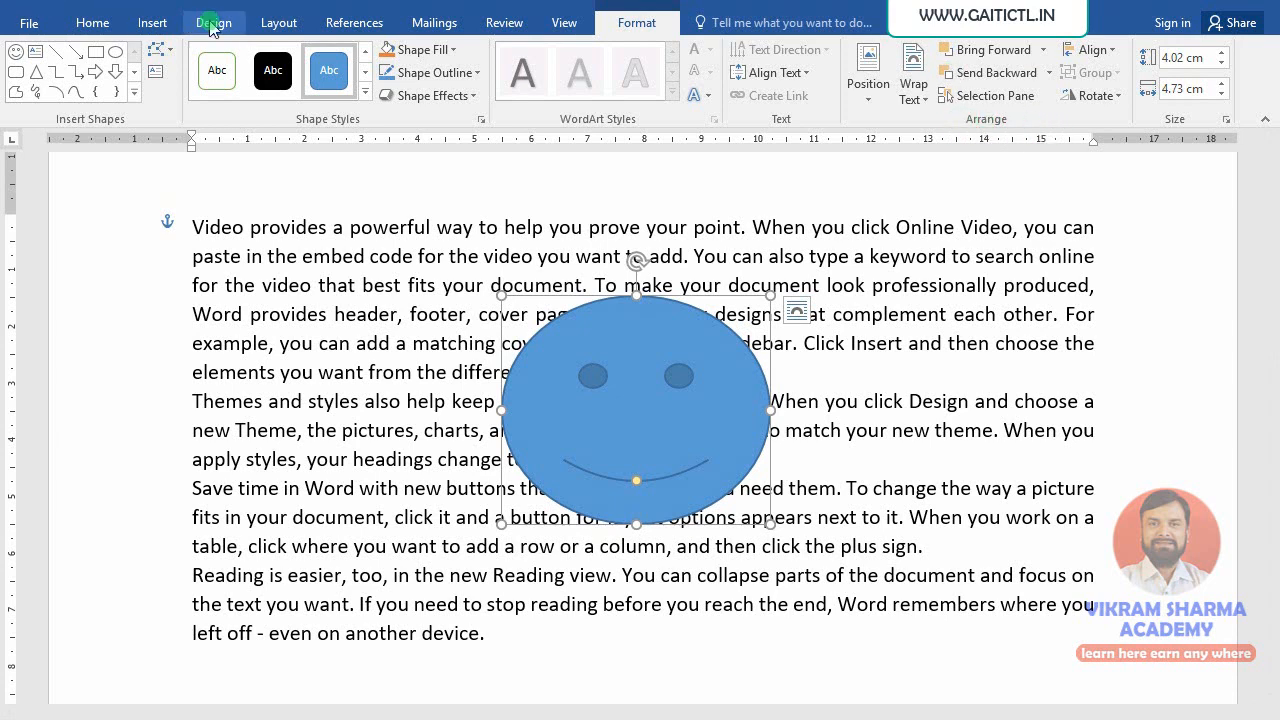
- Switch between the Layout and shape Format ribbons, then deselect the smiley face
click(275, 22)
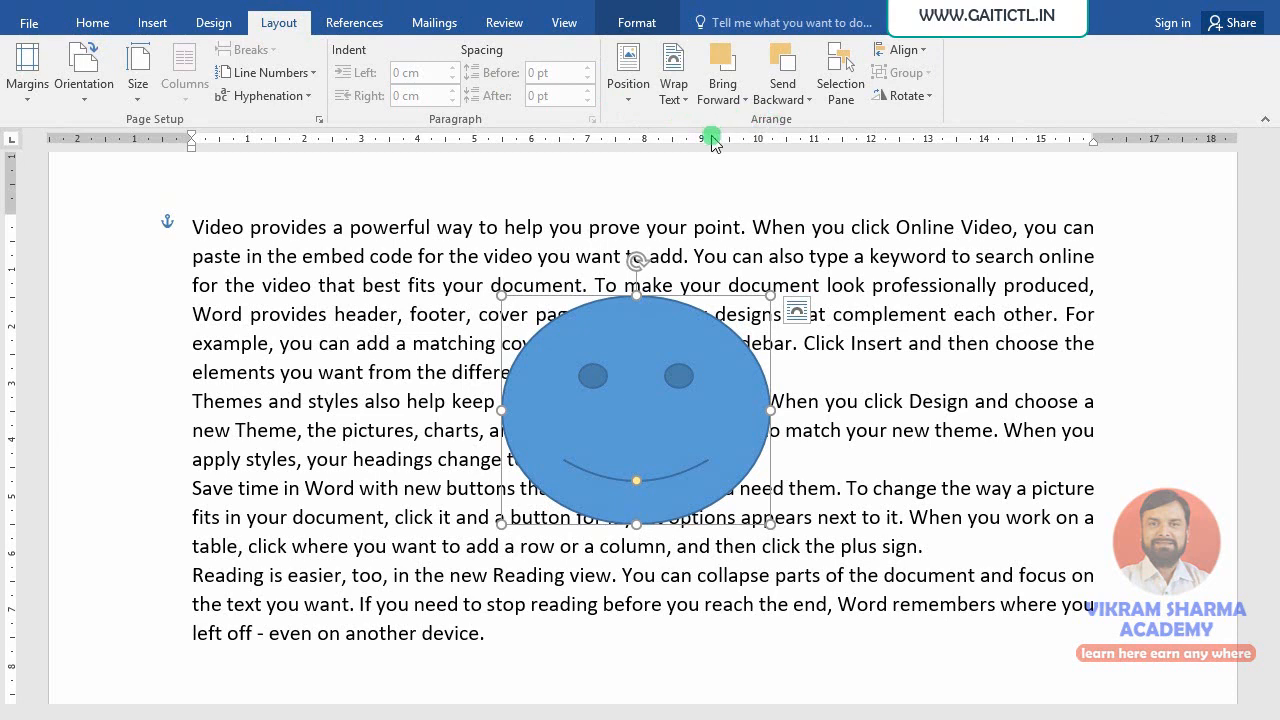
click(634, 24)
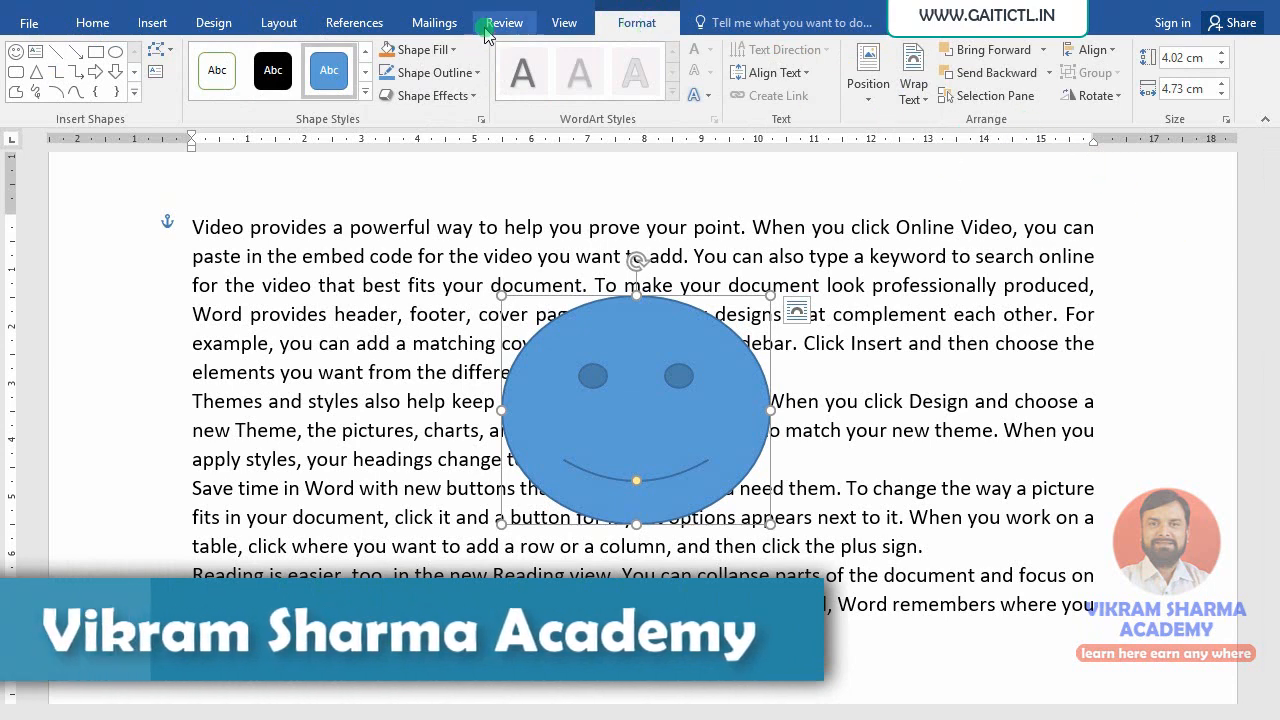
click(278, 22)
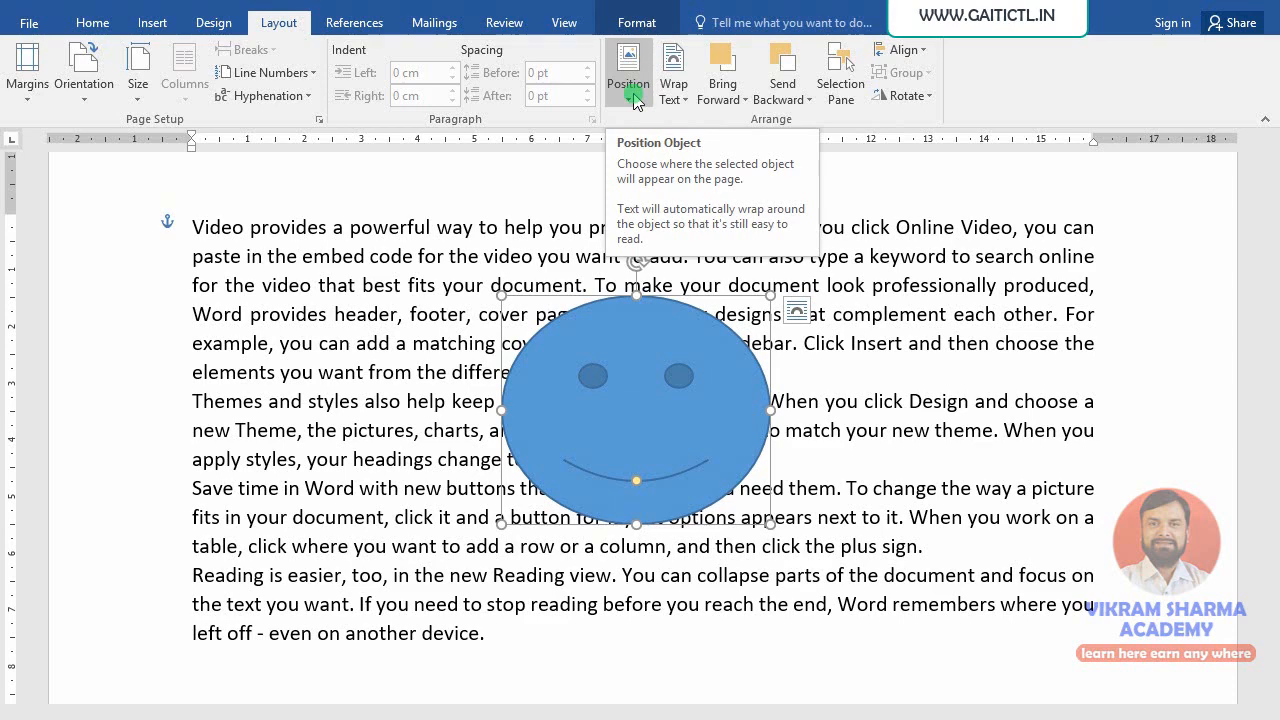
click(1086, 400)
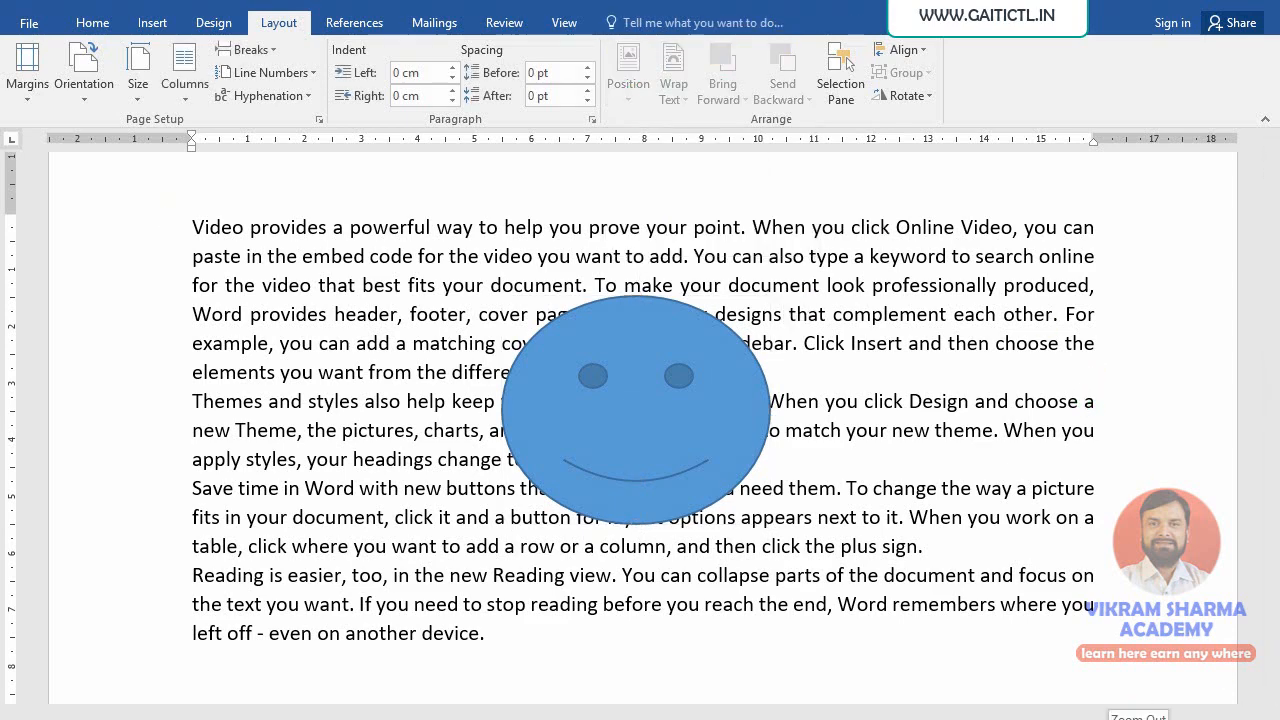
- Zoom out to the whole page, select the smiley and bring up the Position presets
click(1111, 719)
click(1111, 719)
click(1111, 719)
click(1111, 719)
click(1111, 719)
click(1111, 719)
click(1111, 719)
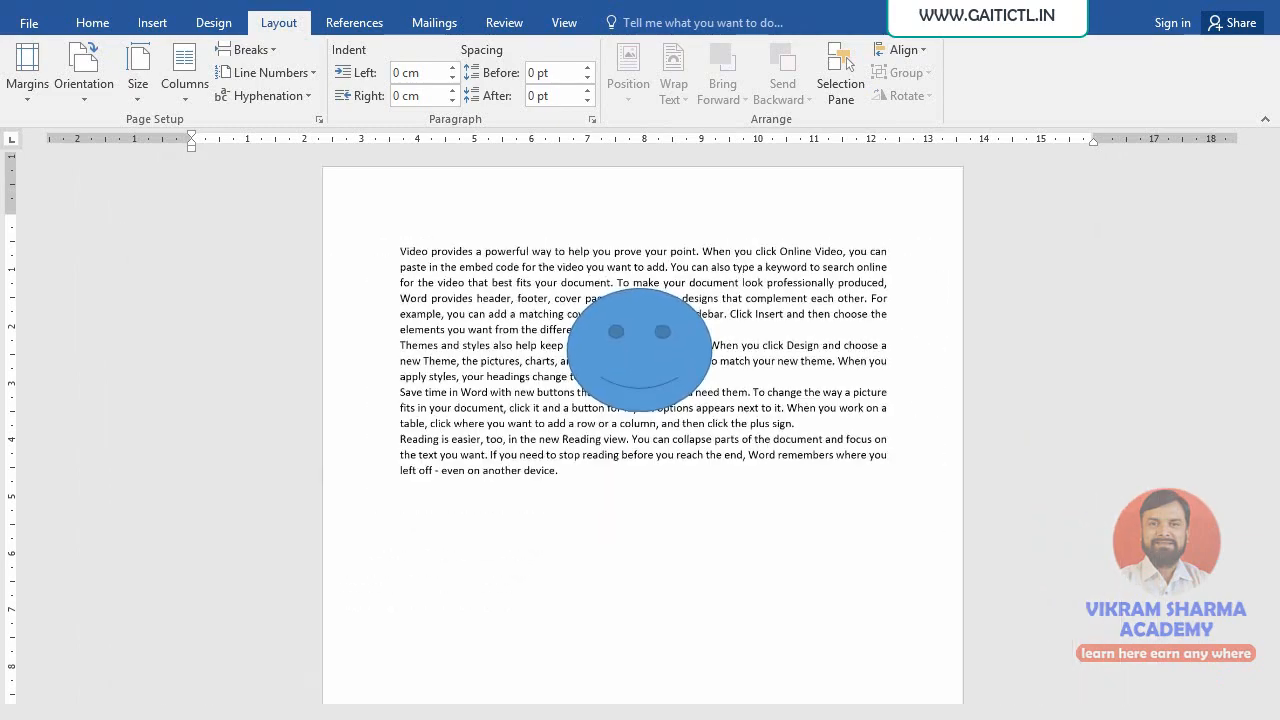
click(1111, 719)
click(1111, 719)
click(1111, 719)
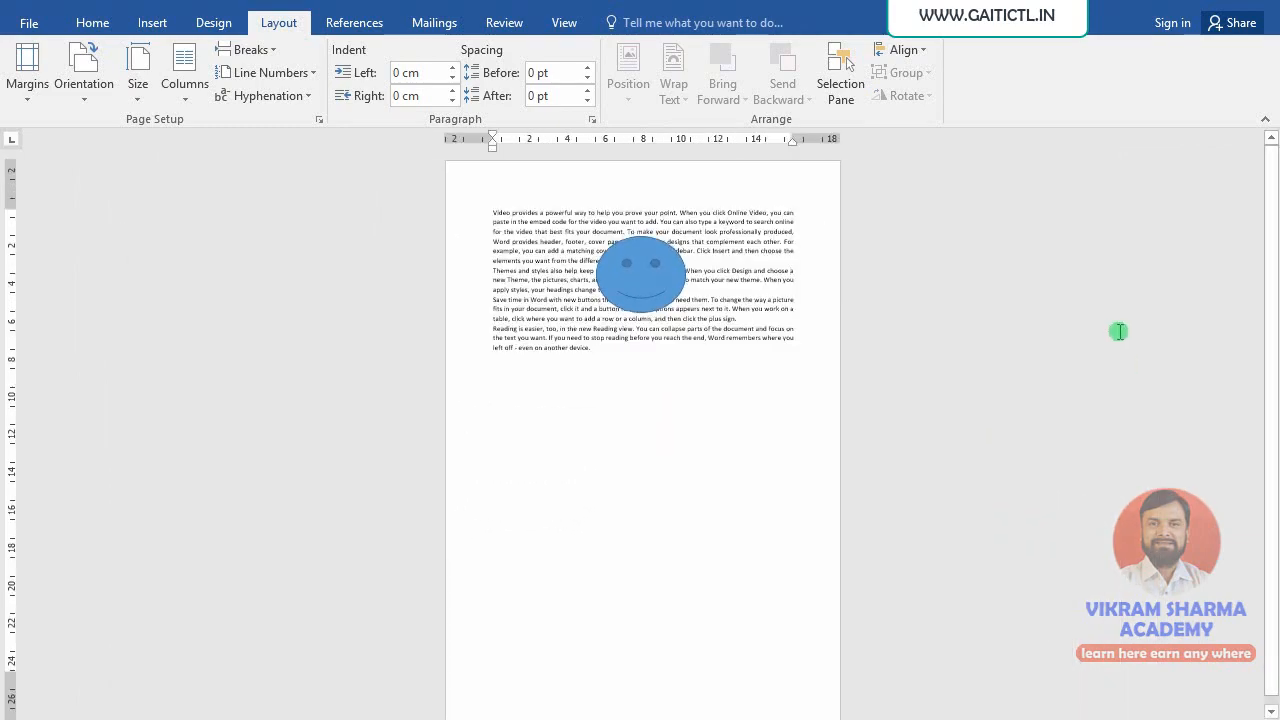
click(636, 300)
click(628, 72)
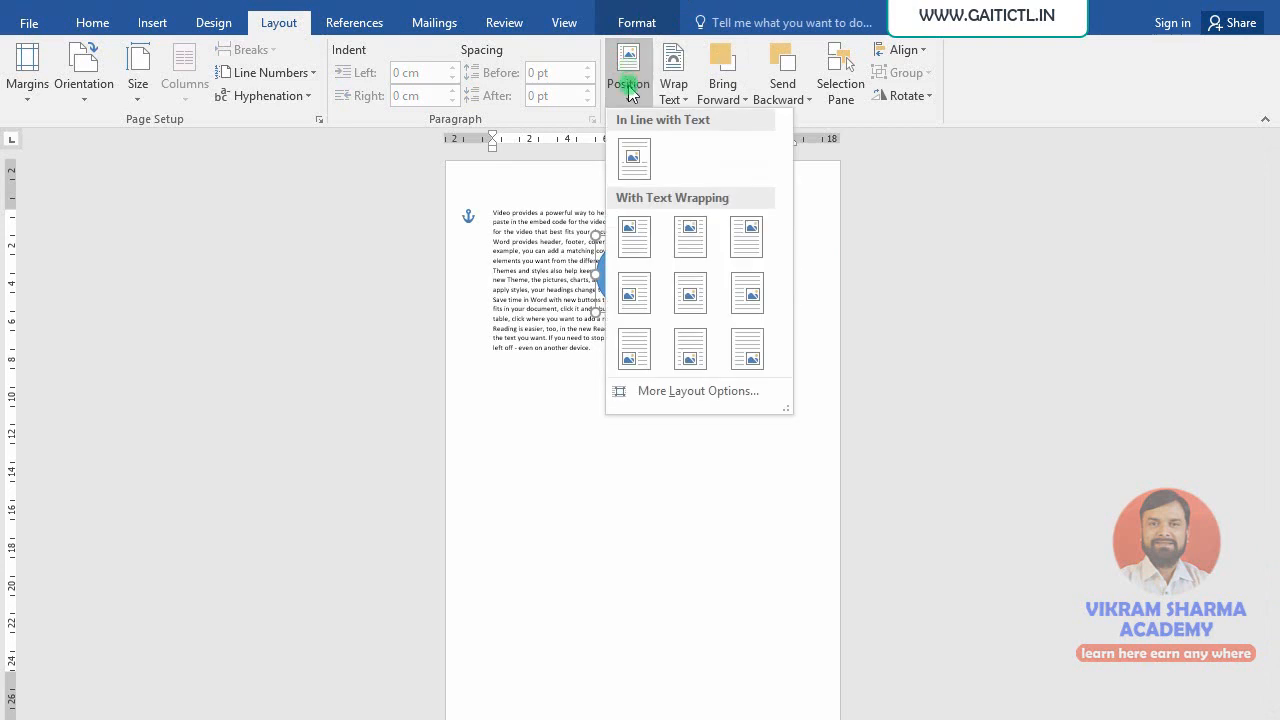
- Try the Bottom Center, Bottom Left and Middle Center position presets for the smiley
click(687, 365)
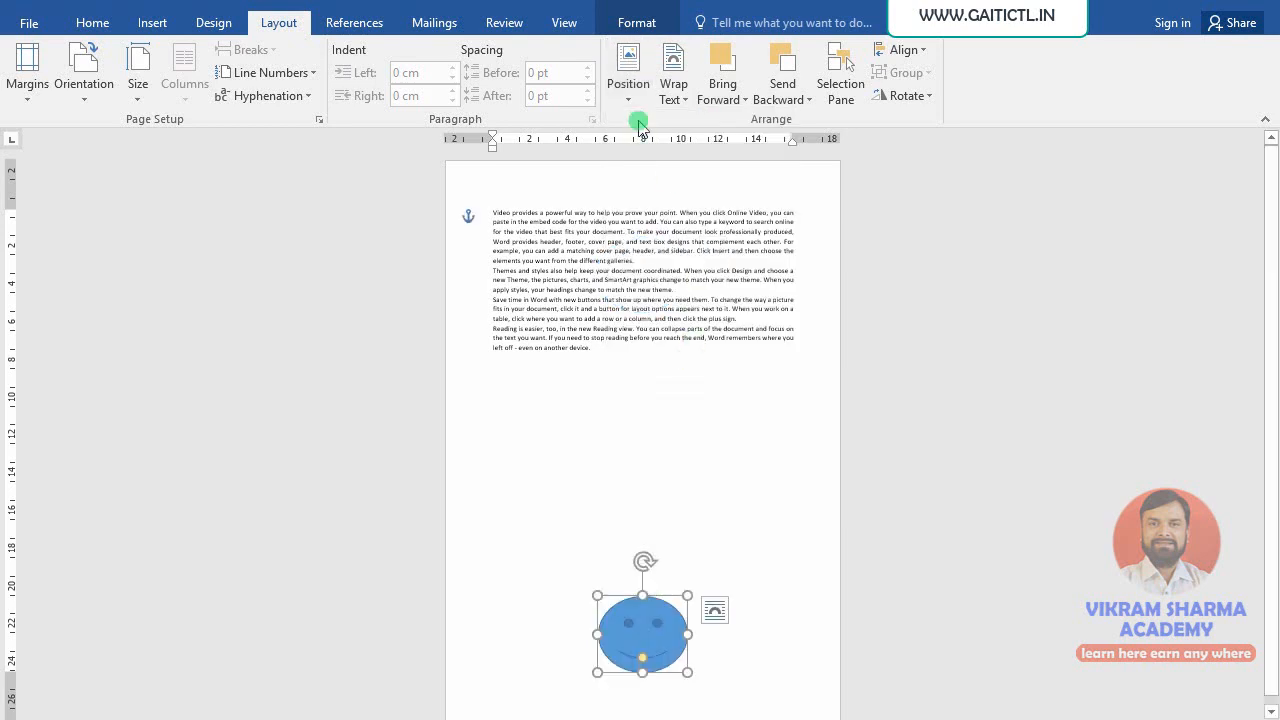
click(629, 78)
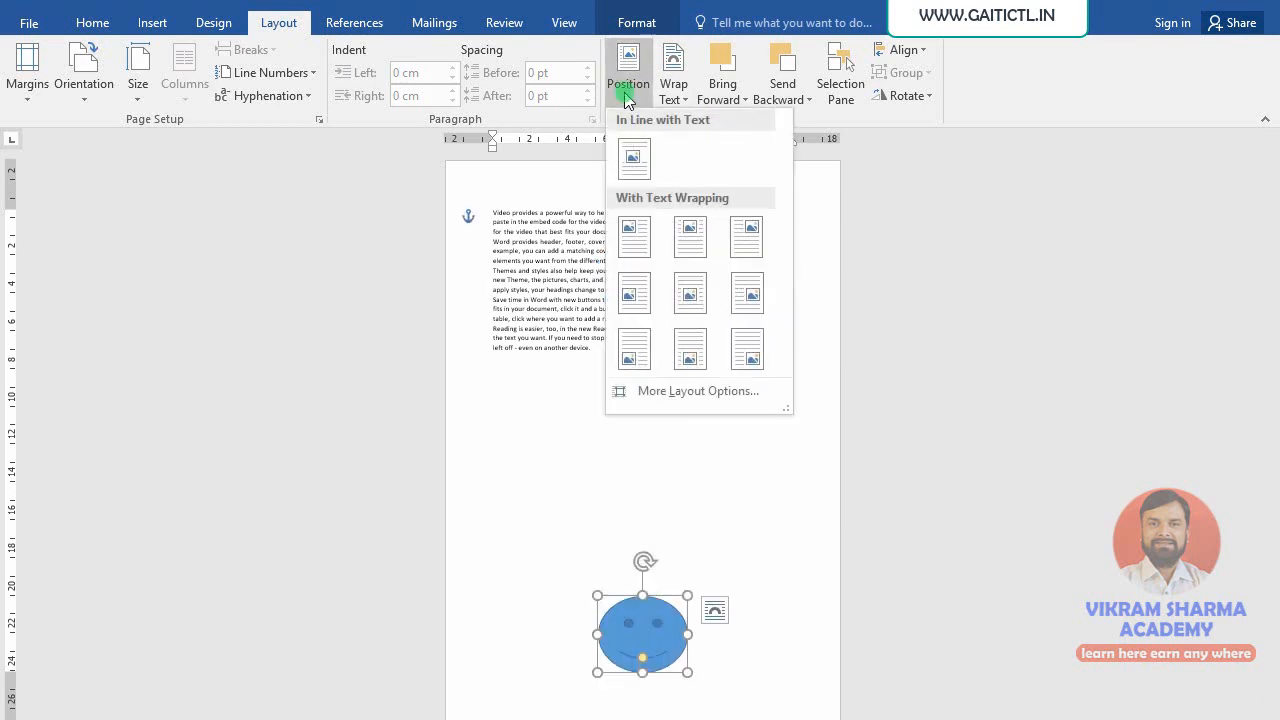
click(632, 358)
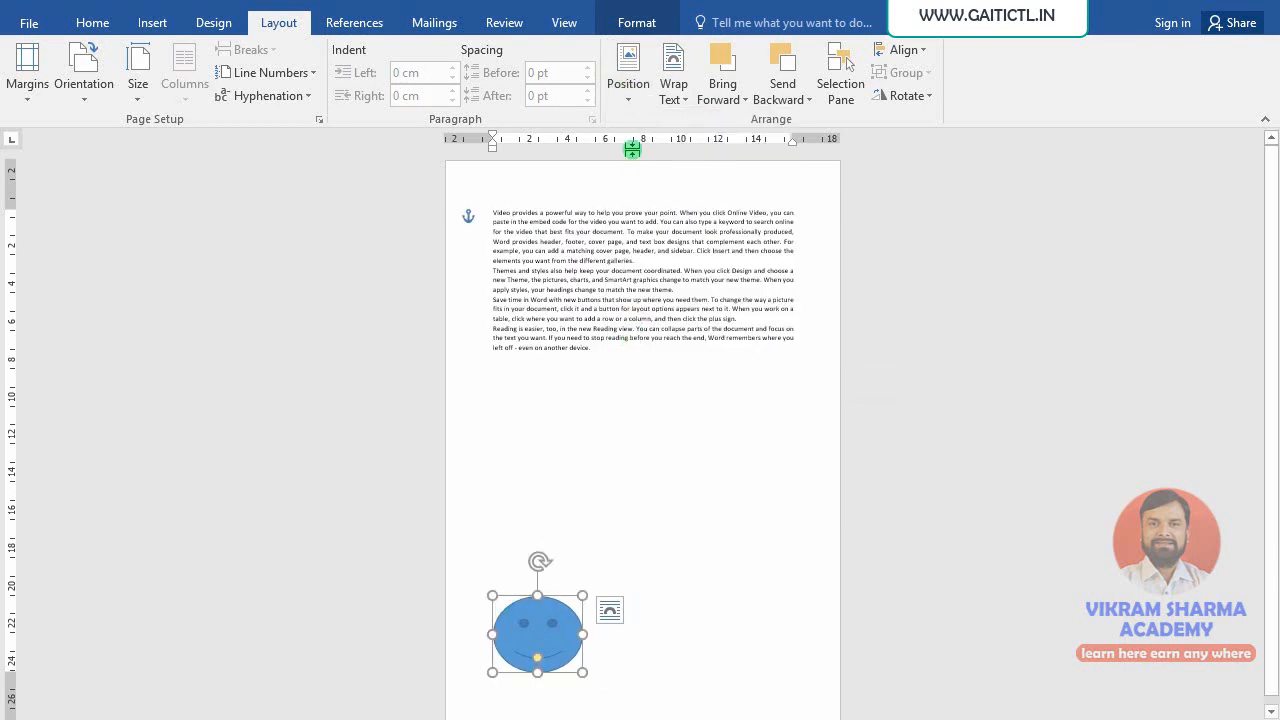
click(624, 100)
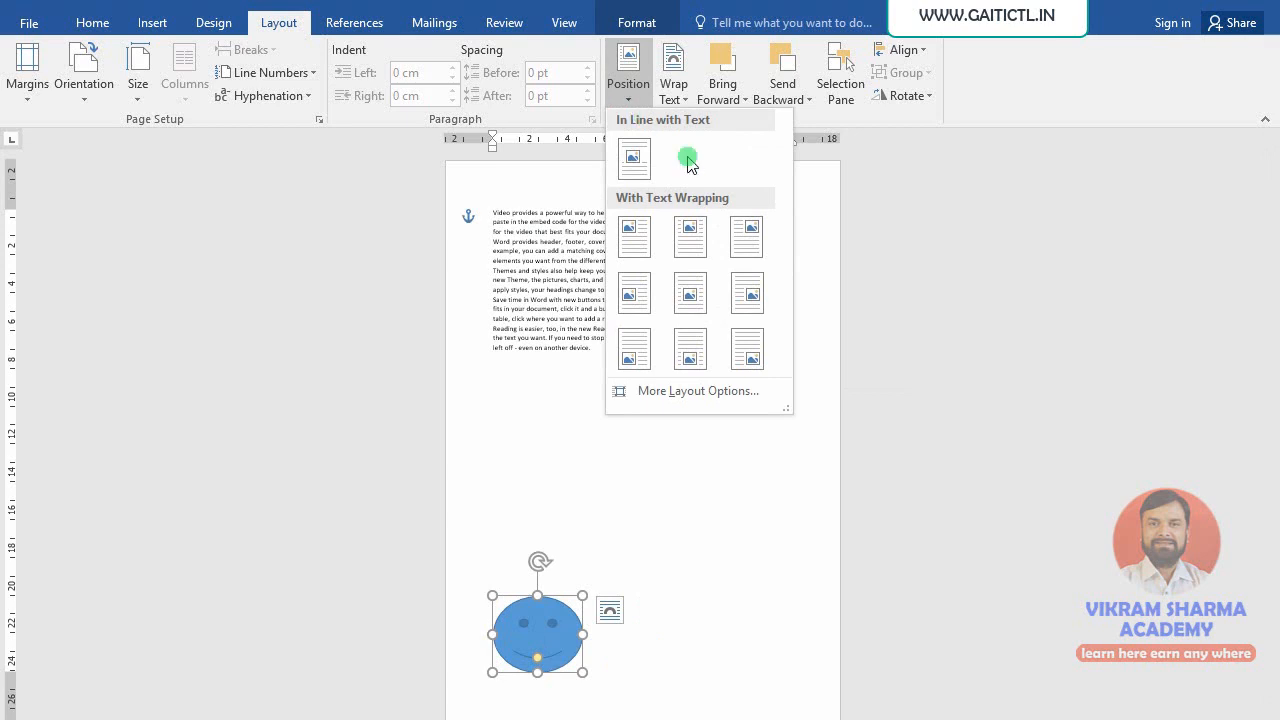
click(689, 293)
- Try Top Center, return to Middle Center, then drag the smiley up into the opening paragraphs
click(638, 97)
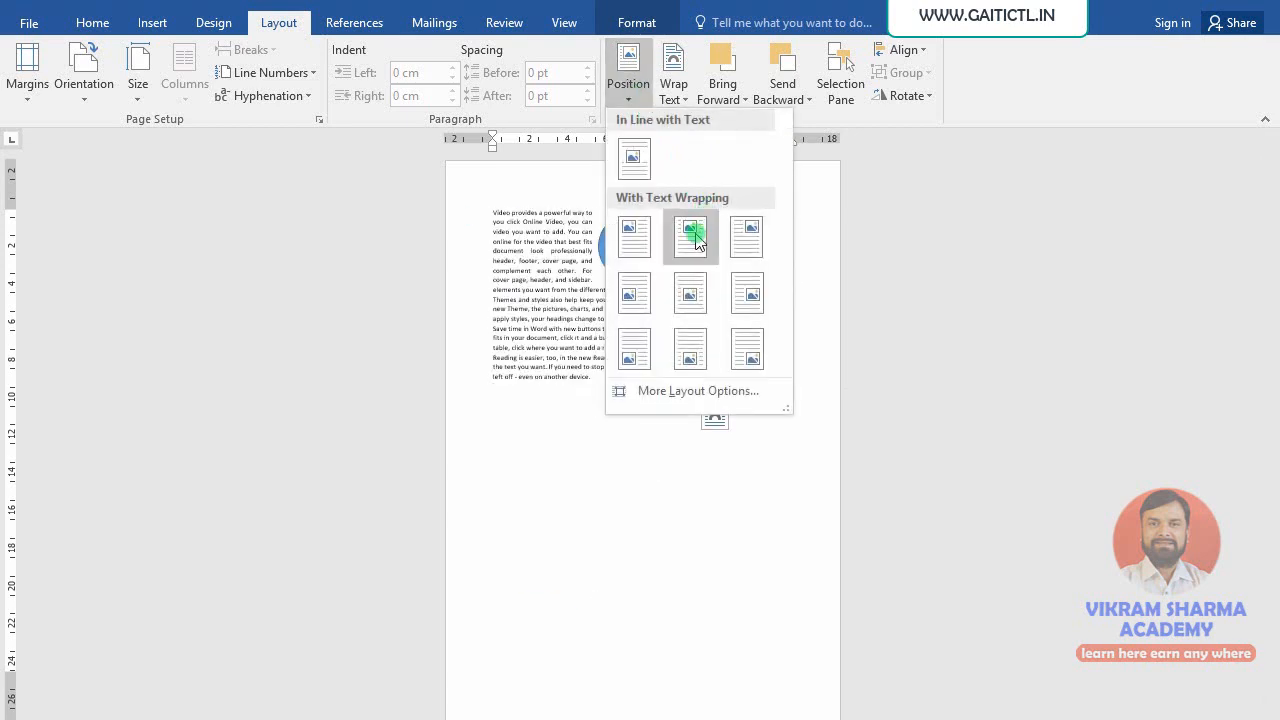
click(694, 234)
click(630, 90)
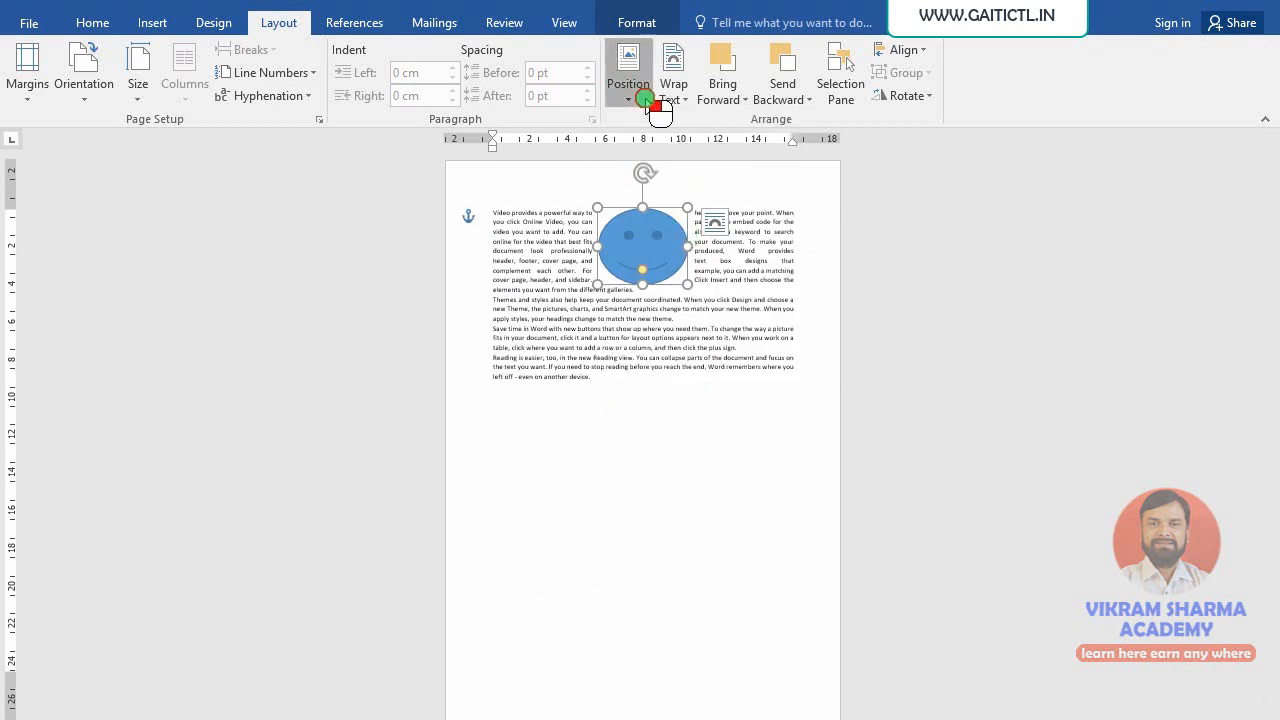
click(689, 293)
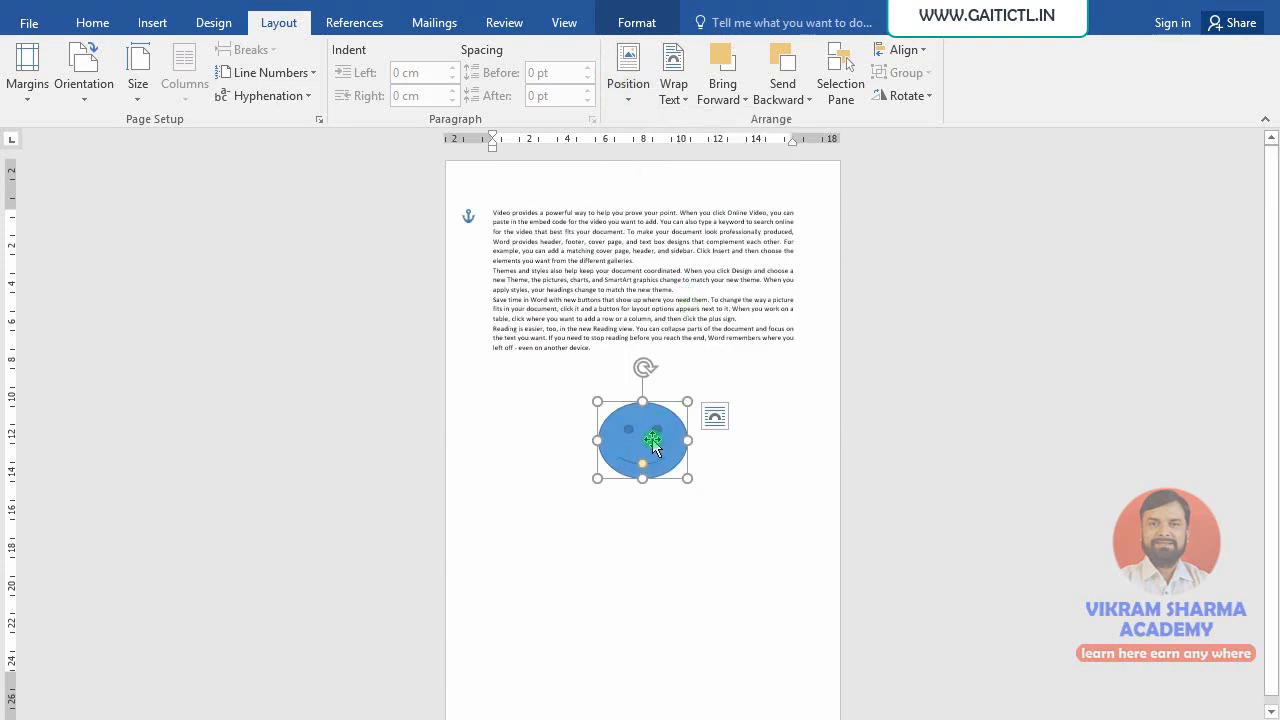
drag(652, 441, 650, 291)
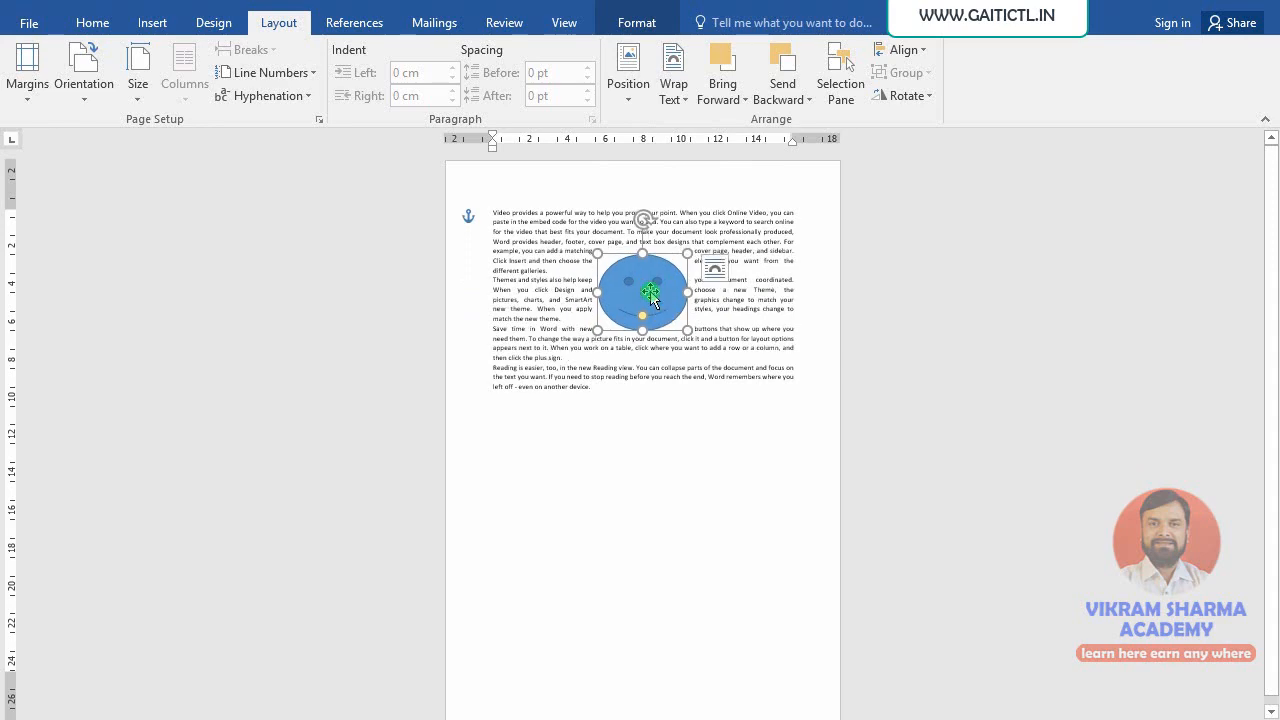
click(802, 431)
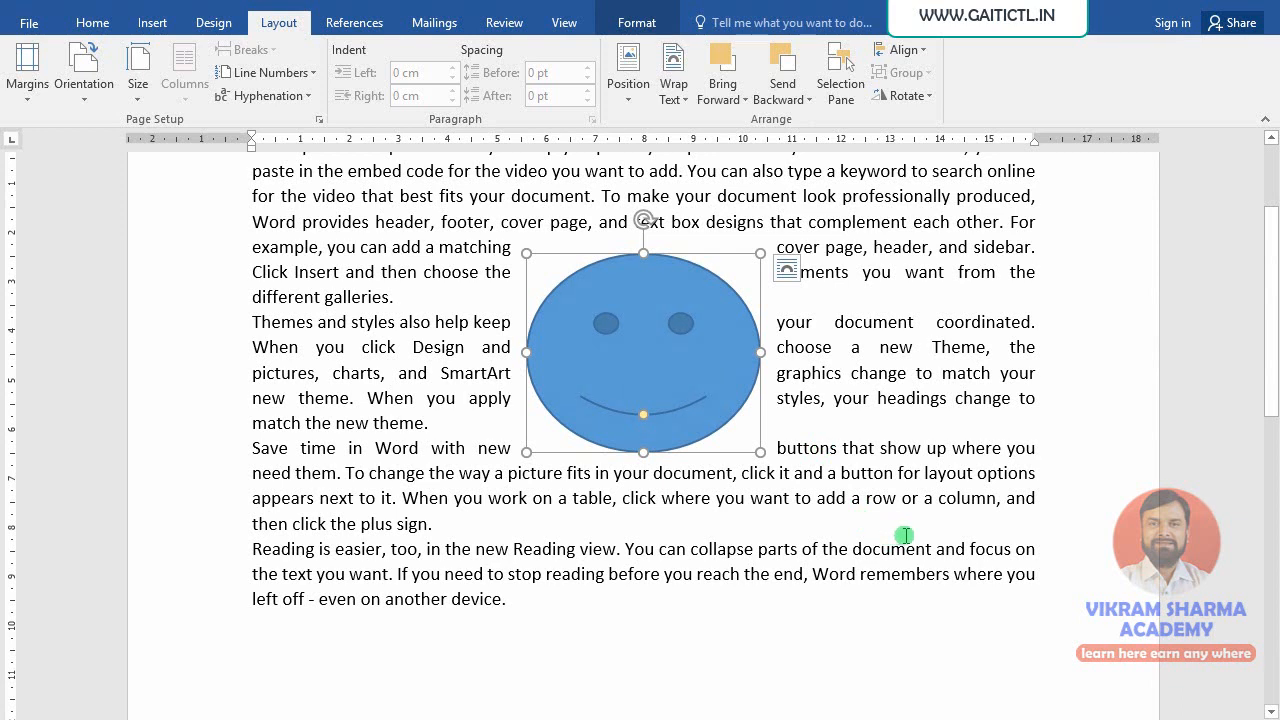
scroll(897, 507, up, 1)
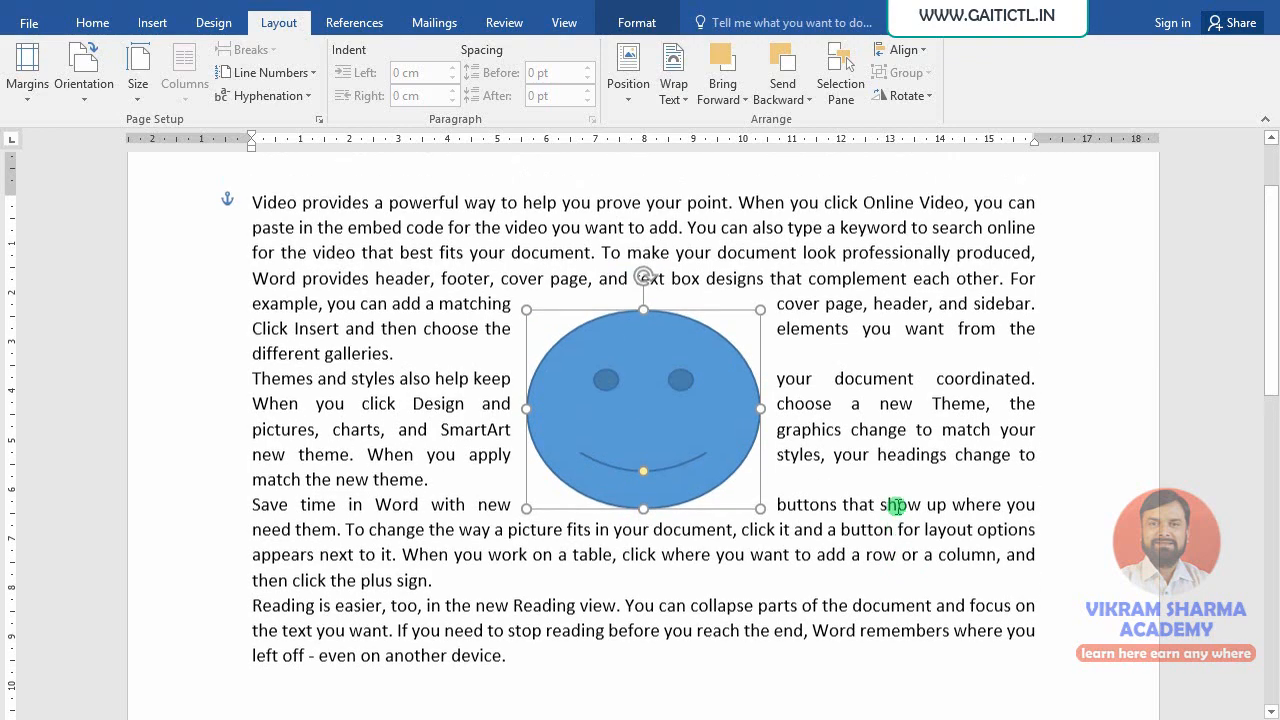
scroll(898, 507, up, 2)
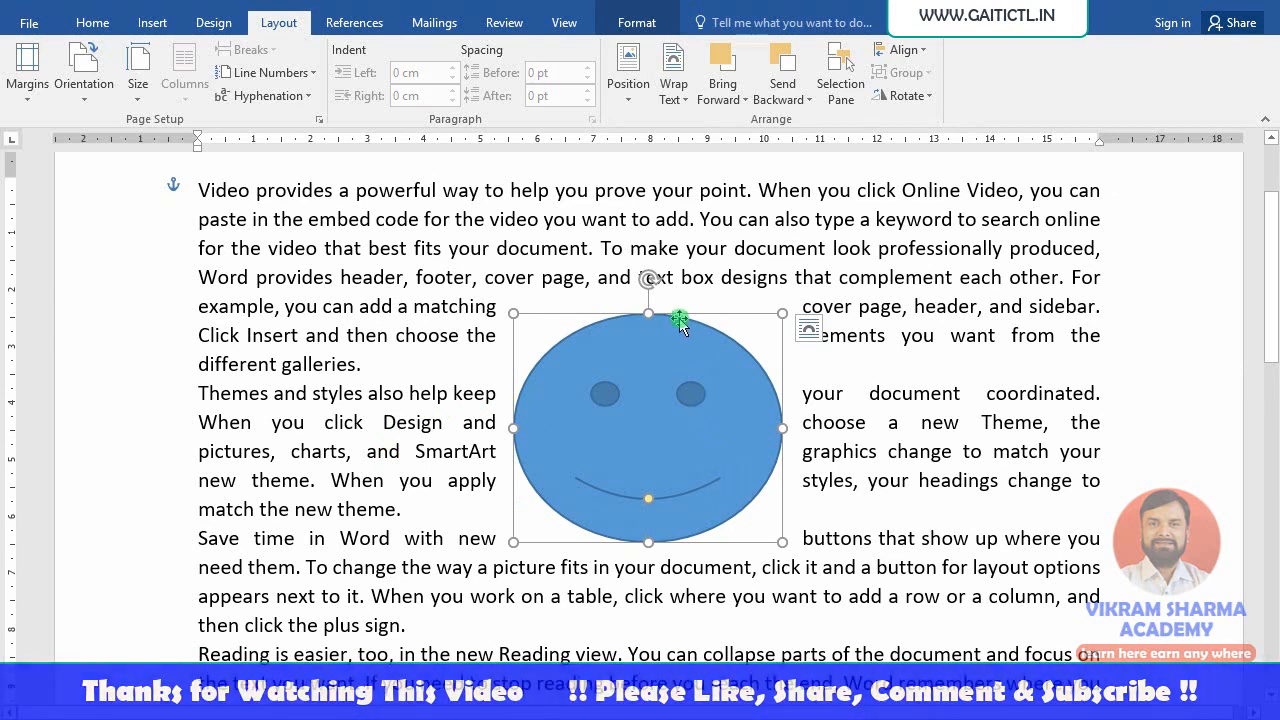
click(673, 100)
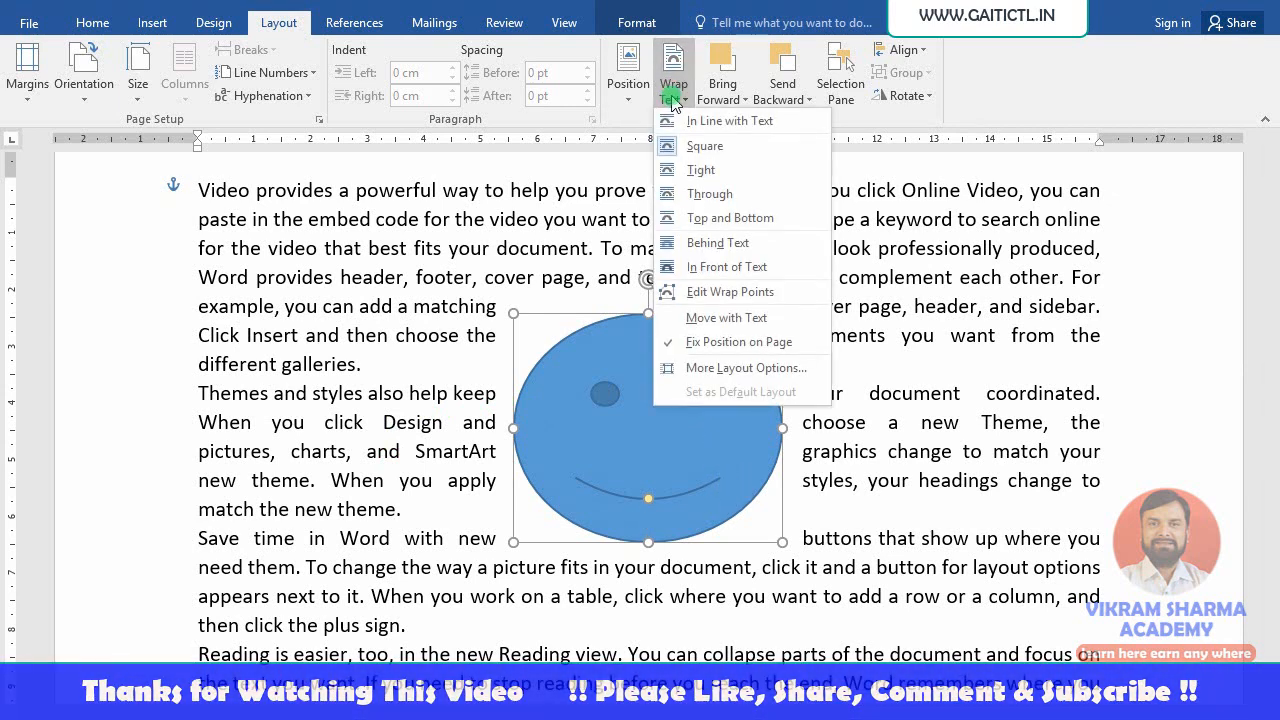
click(692, 146)
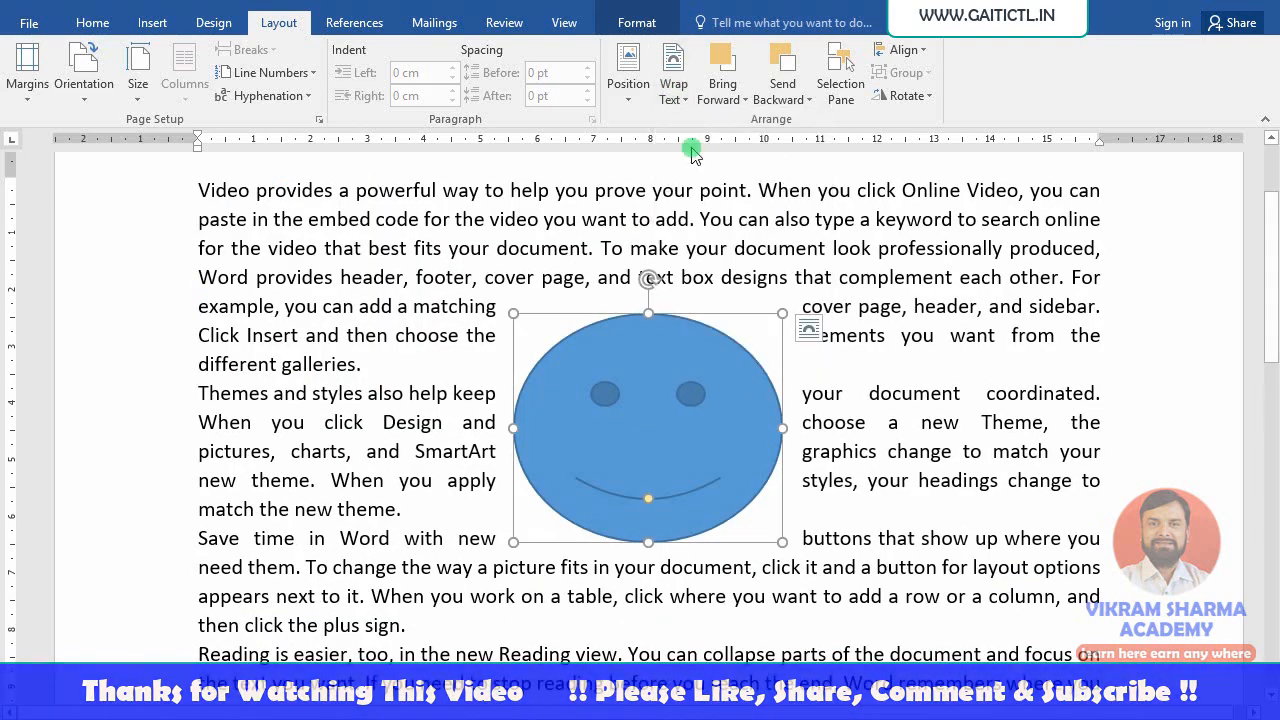
click(877, 248)
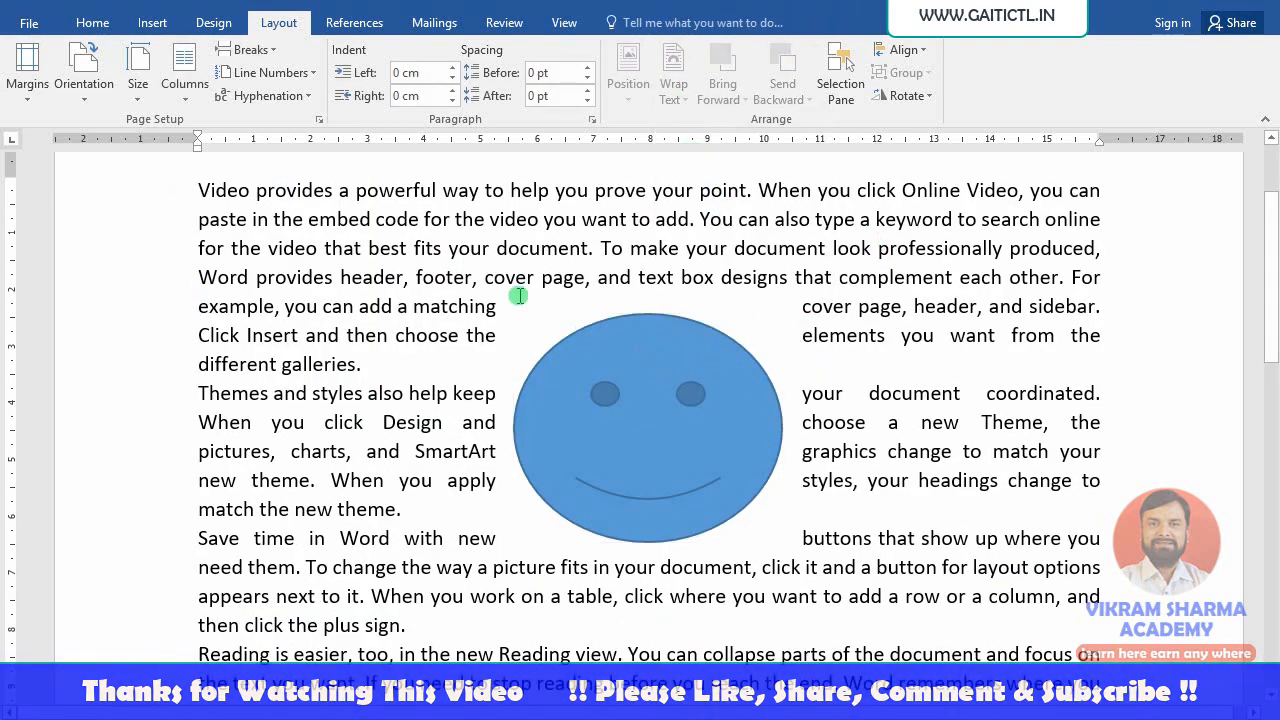
- Select the smiley and set its text wrapping to Through
click(677, 380)
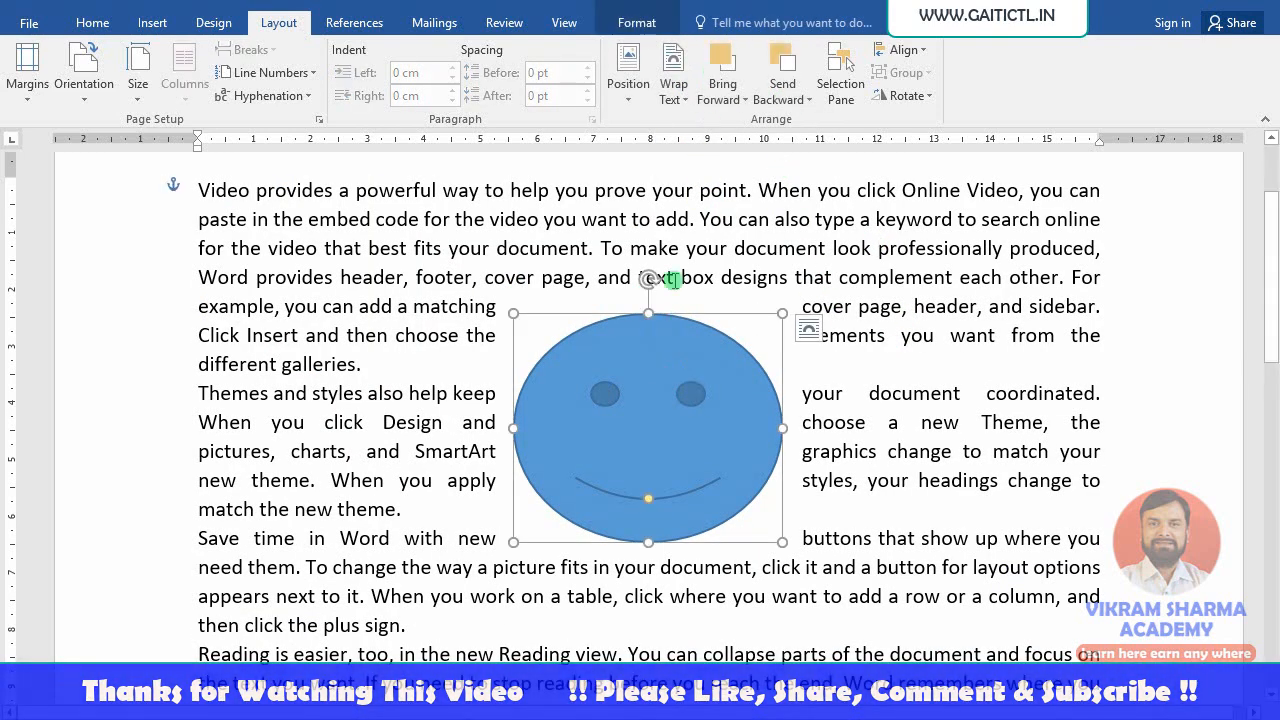
click(673, 88)
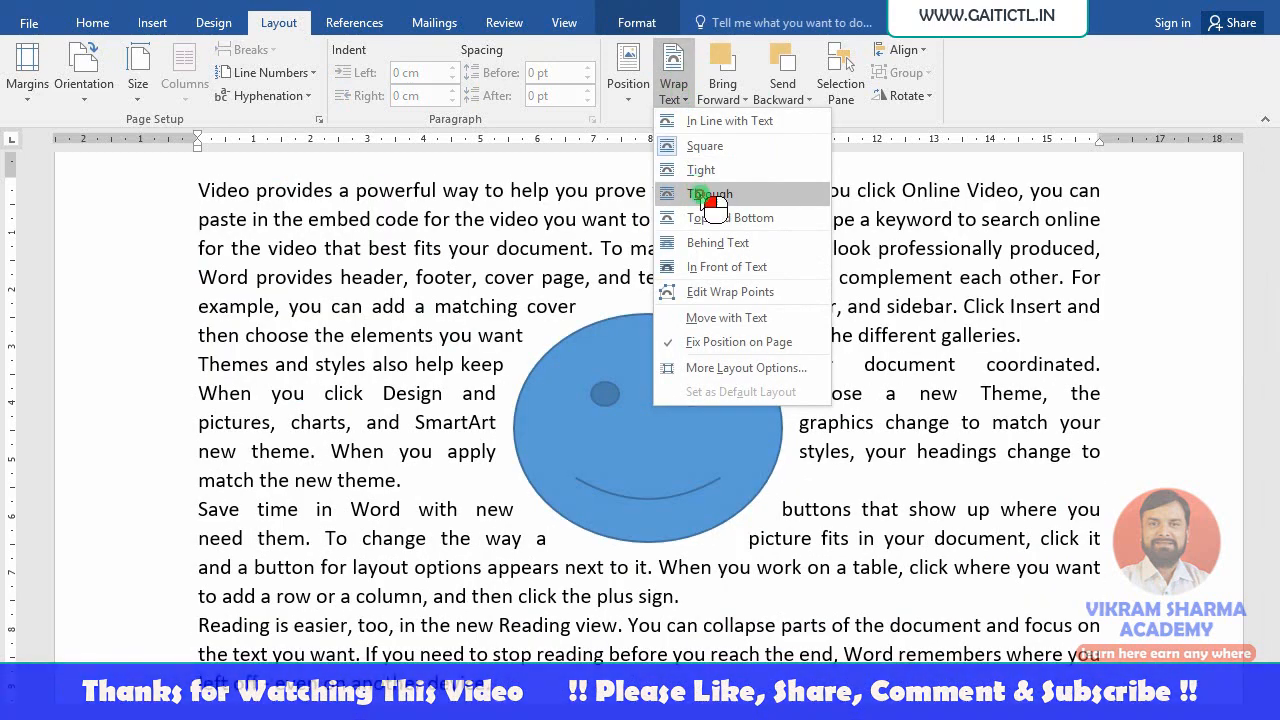
click(712, 194)
click(887, 365)
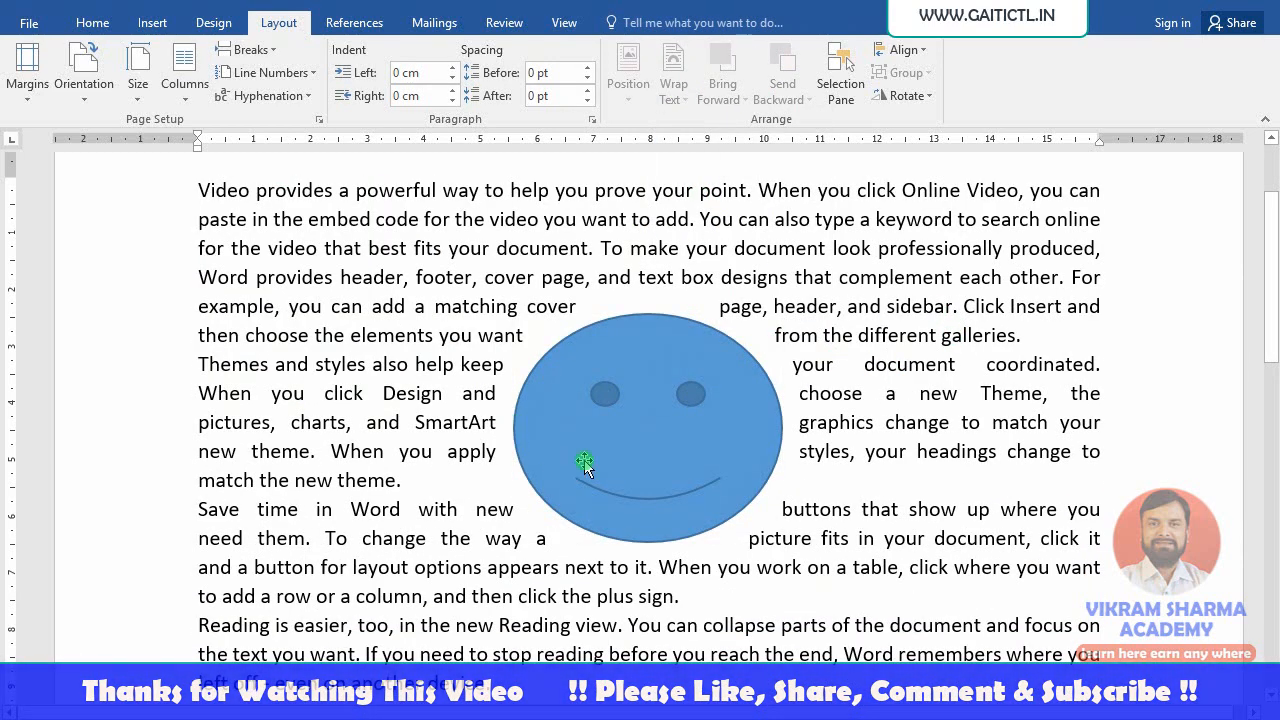
- Move the smiley slightly higher and switch its wrapping to Top and Bottom
mouse_move(694, 371)
mouse_down()
mouse_move(690, 326)
mouse_move(688, 350)
mouse_up()
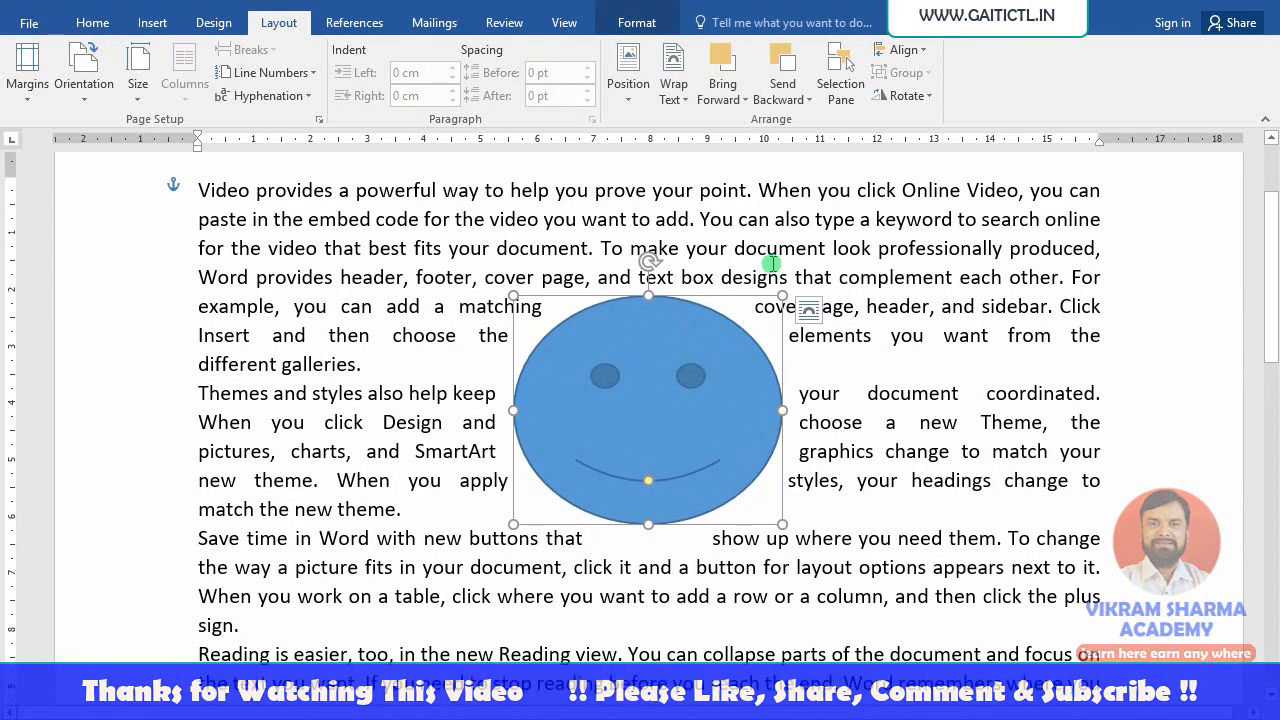
click(674, 92)
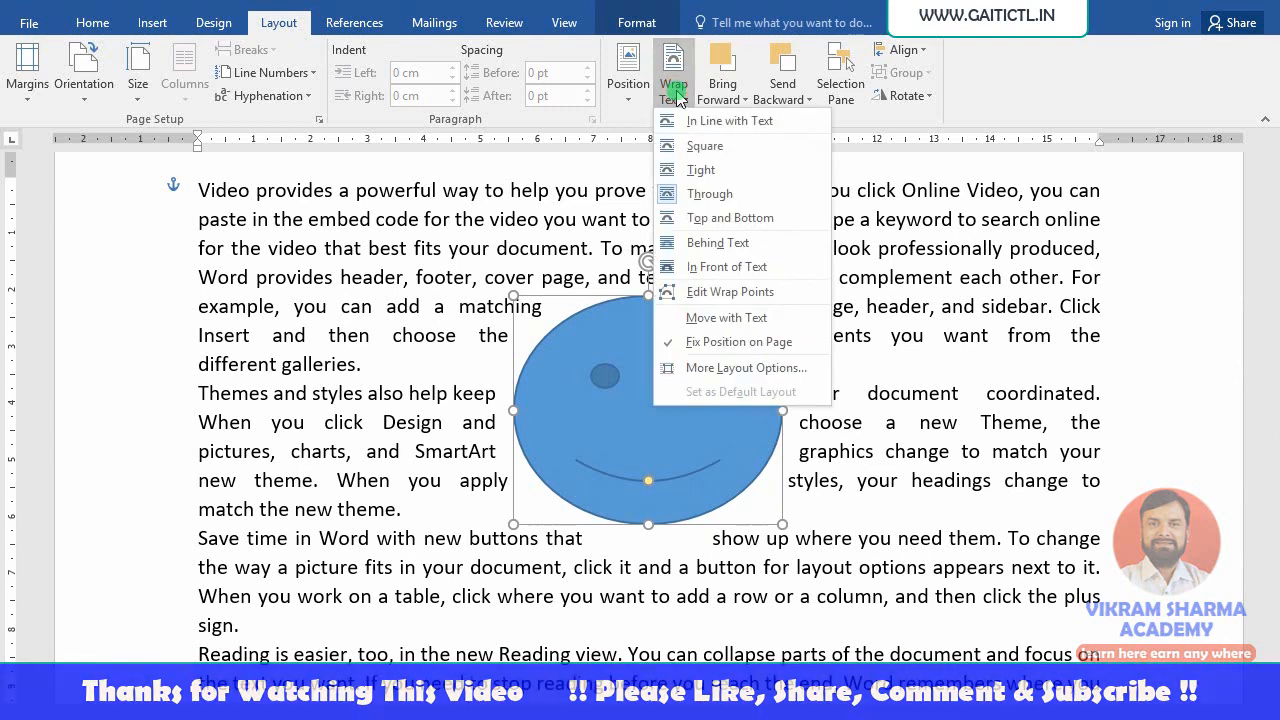
click(712, 225)
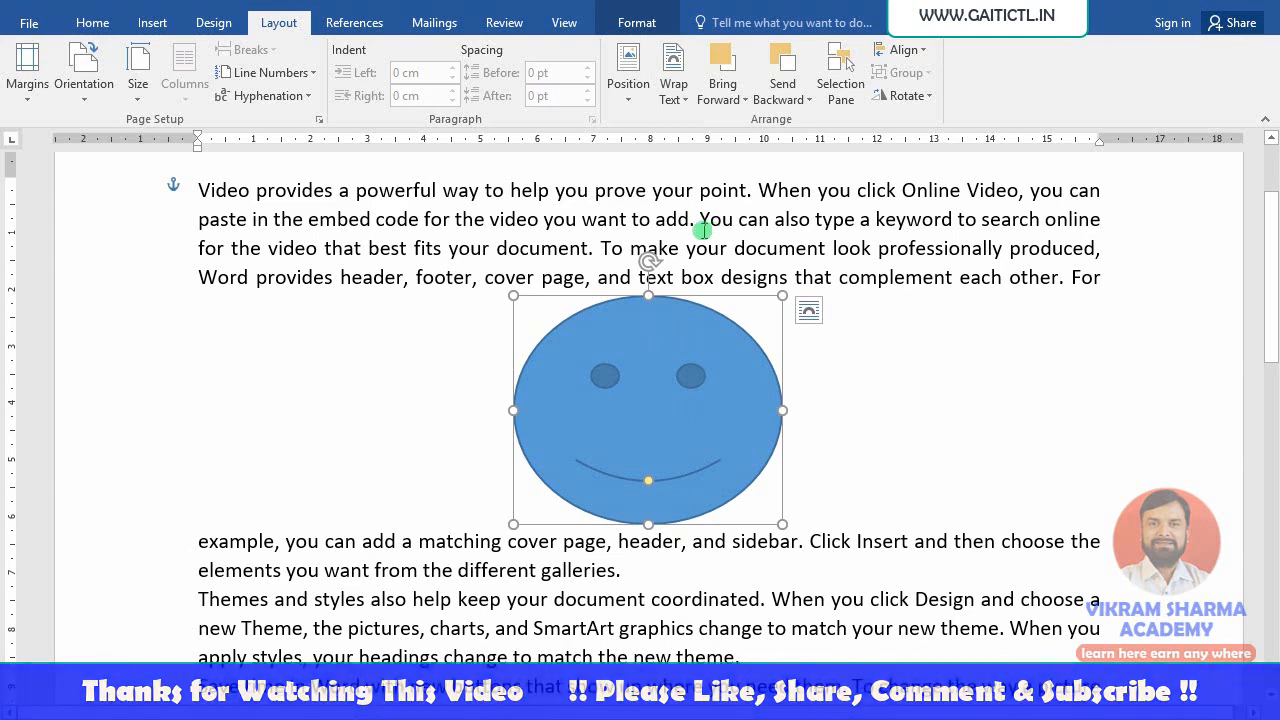
- Try Through wrapping, then set Tight wrapping and nudge the smiley right within the text
click(686, 115)
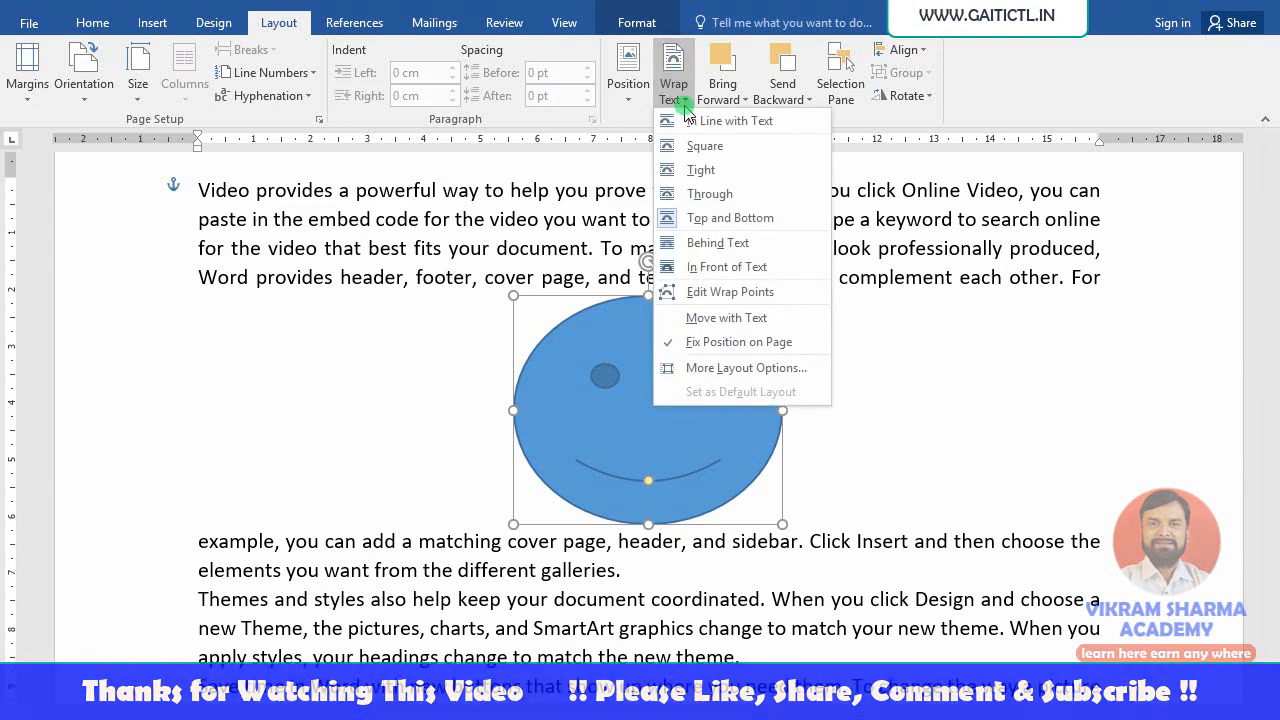
click(709, 197)
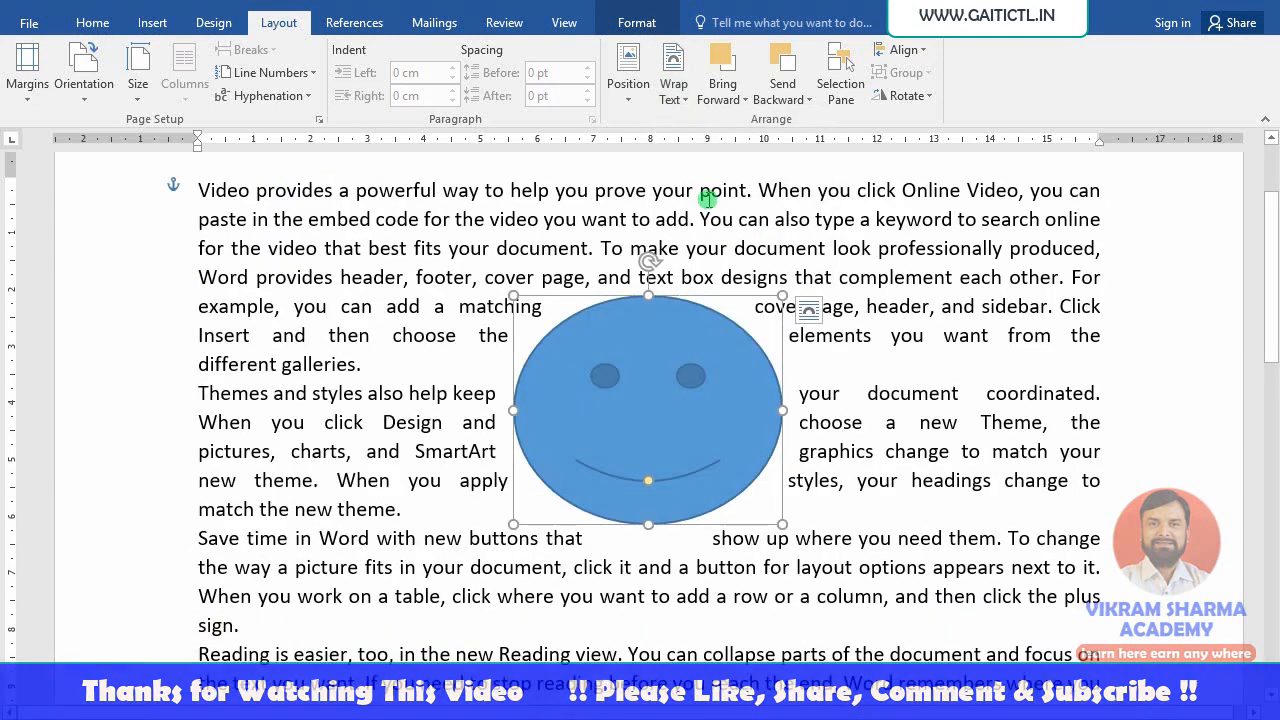
click(682, 112)
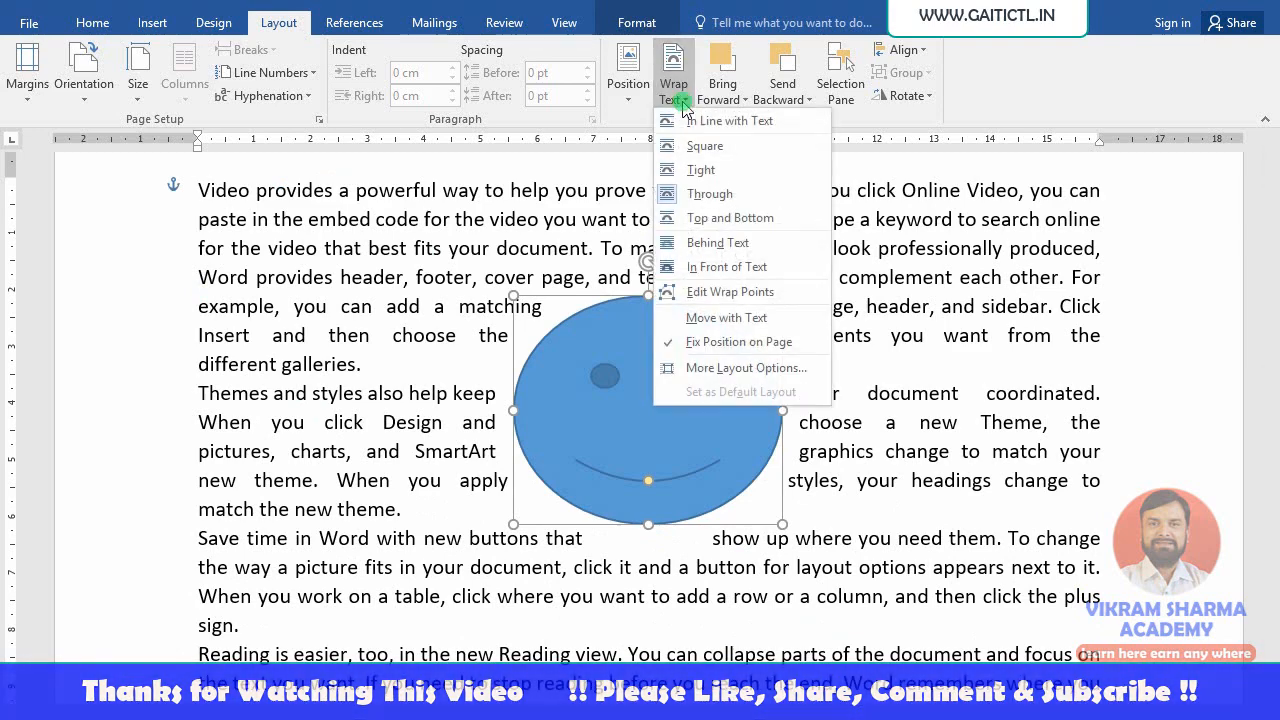
click(690, 168)
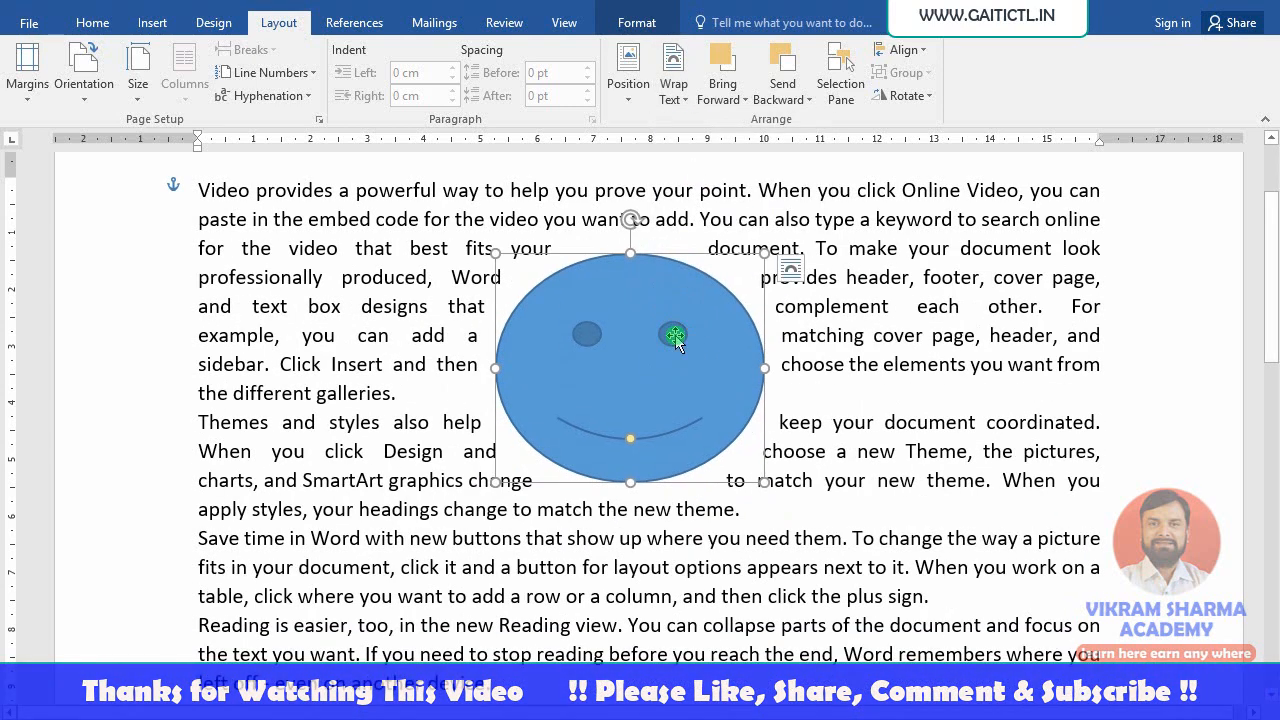
drag(675, 335, 712, 333)
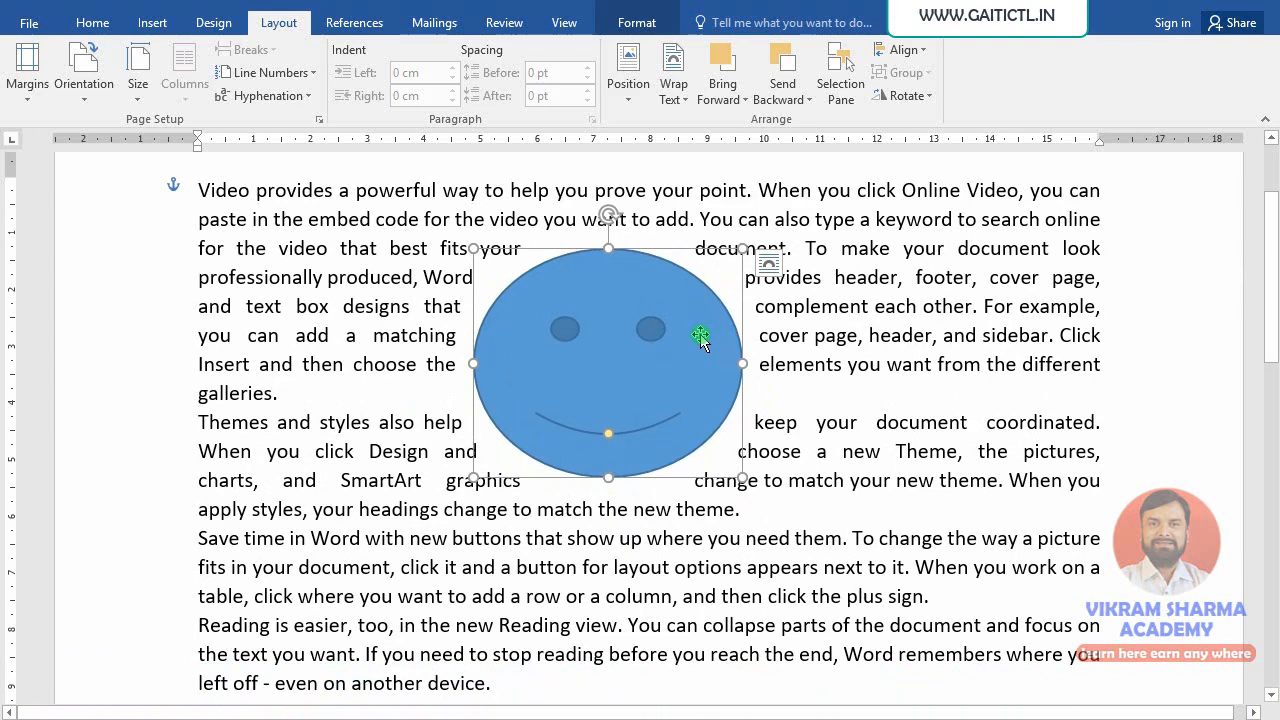
click(673, 90)
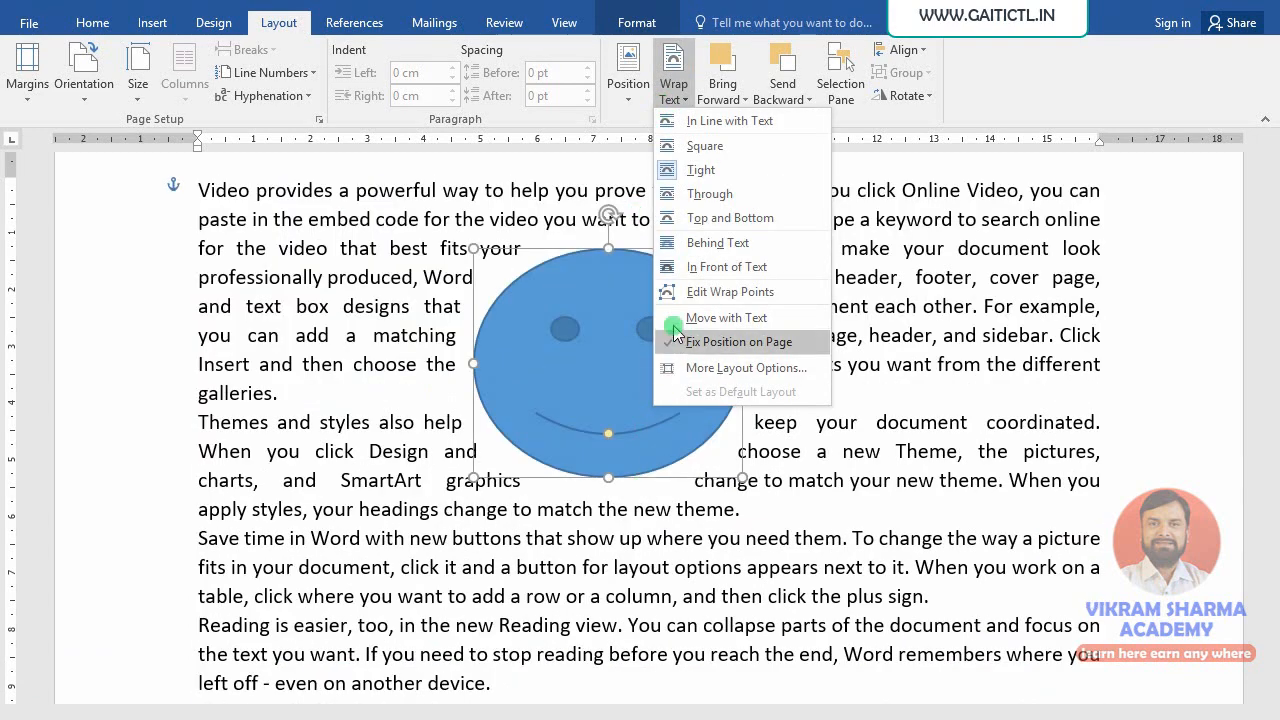
- Try Behind Text wrapping, then switch the smiley to In Front of Text
click(714, 243)
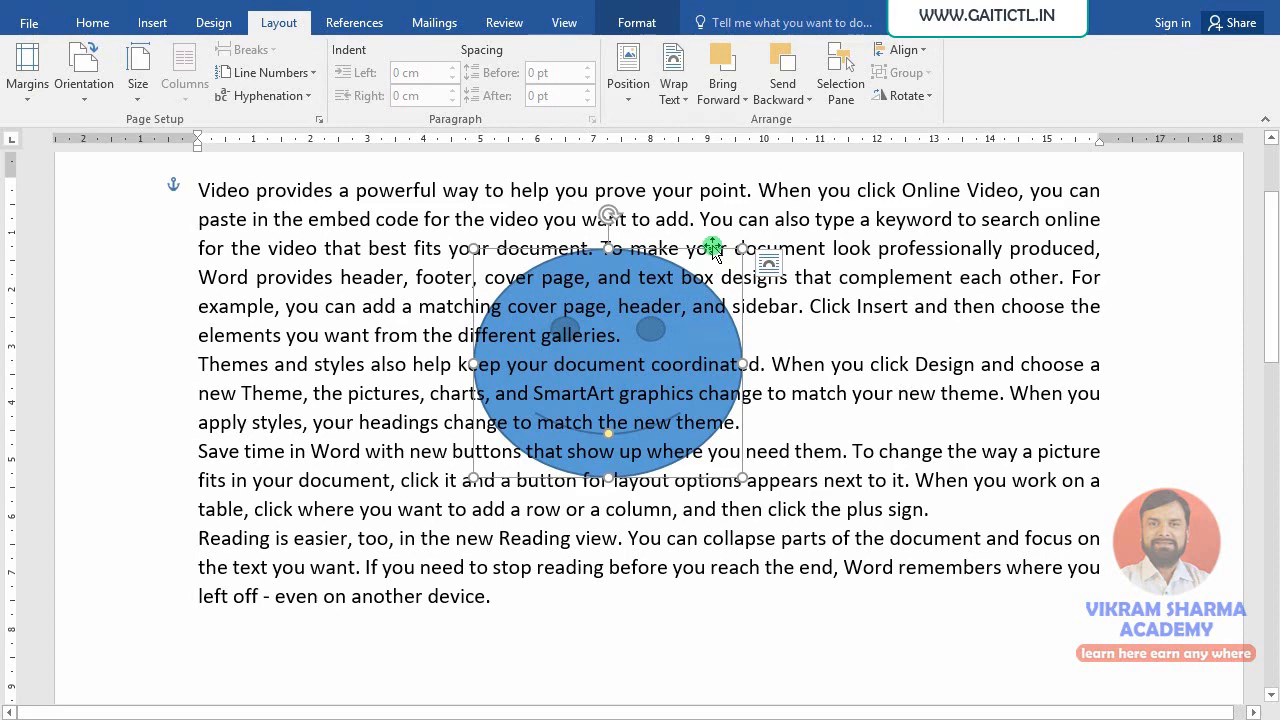
click(662, 103)
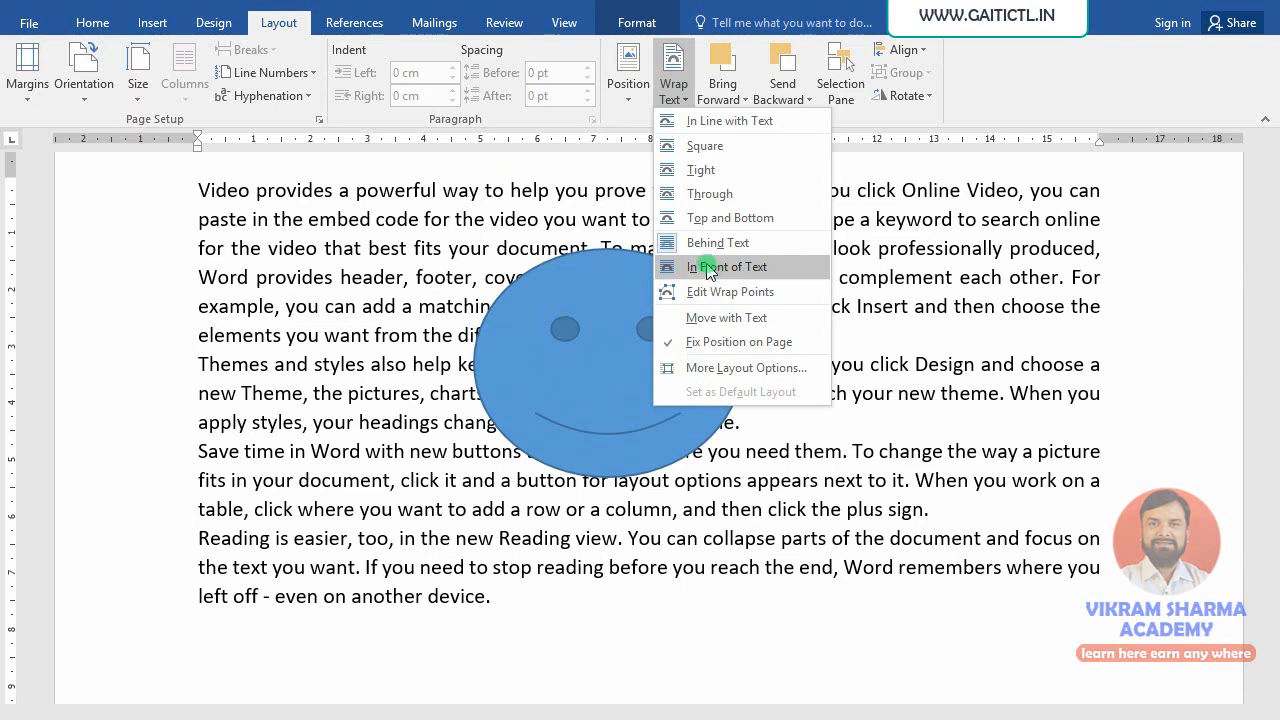
click(711, 268)
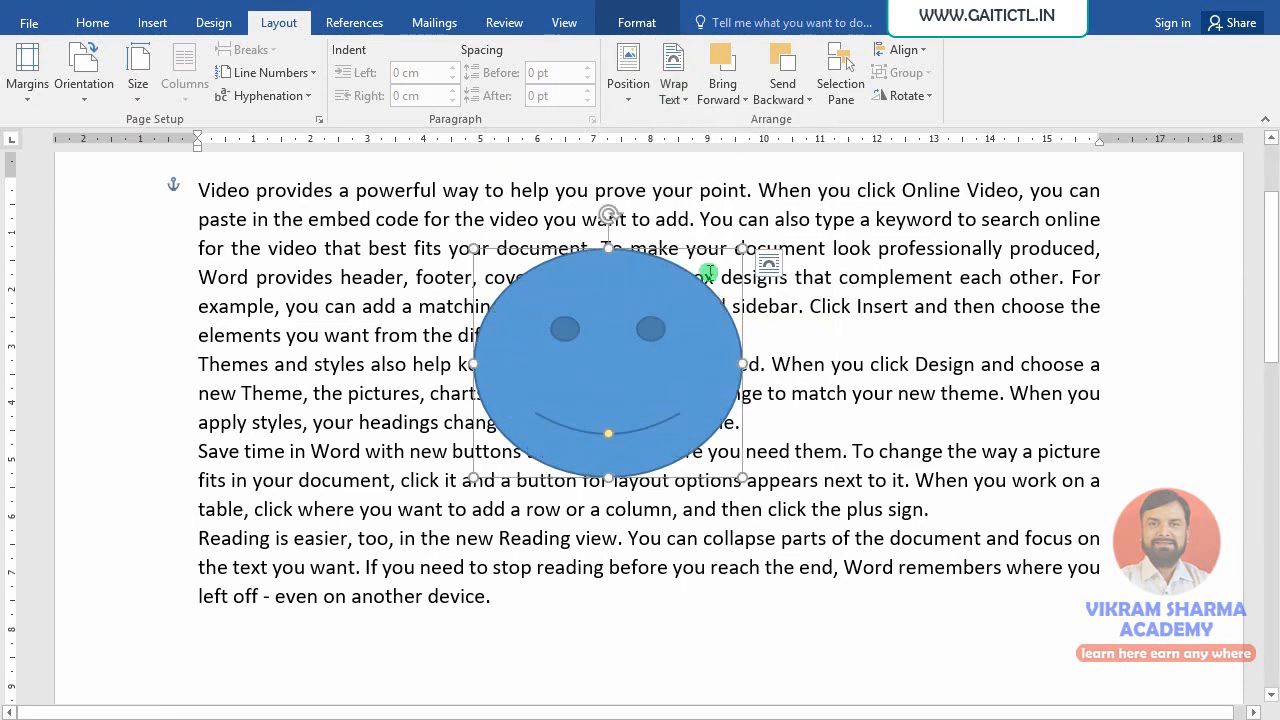
click(673, 85)
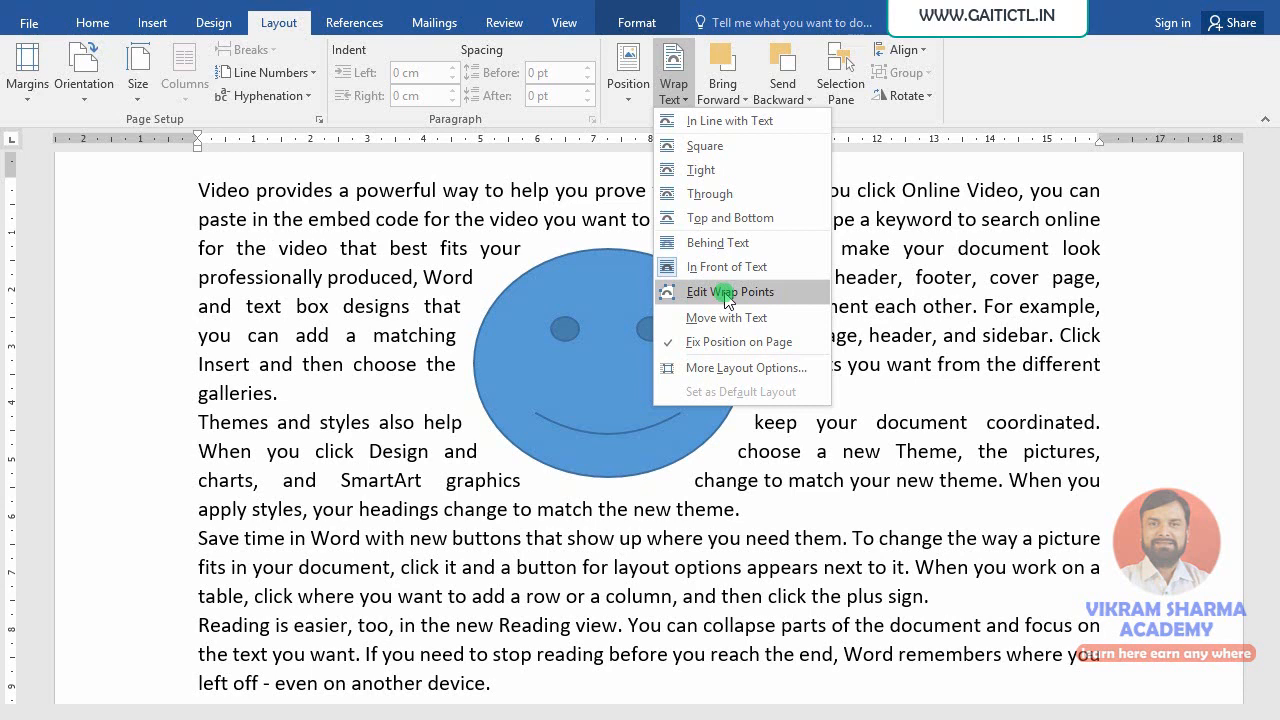
- Edit the smiley's wrap points, dragging the left and right points outward to widen the outline
click(726, 292)
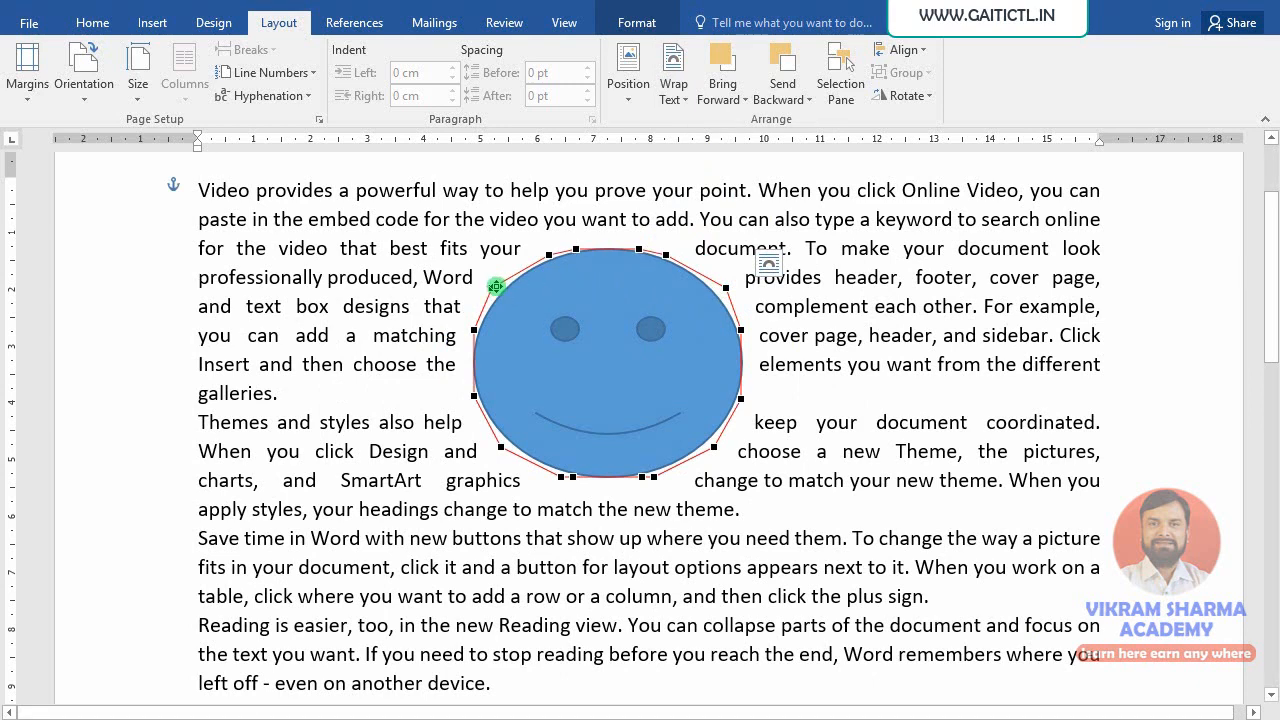
drag(496, 287, 415, 263)
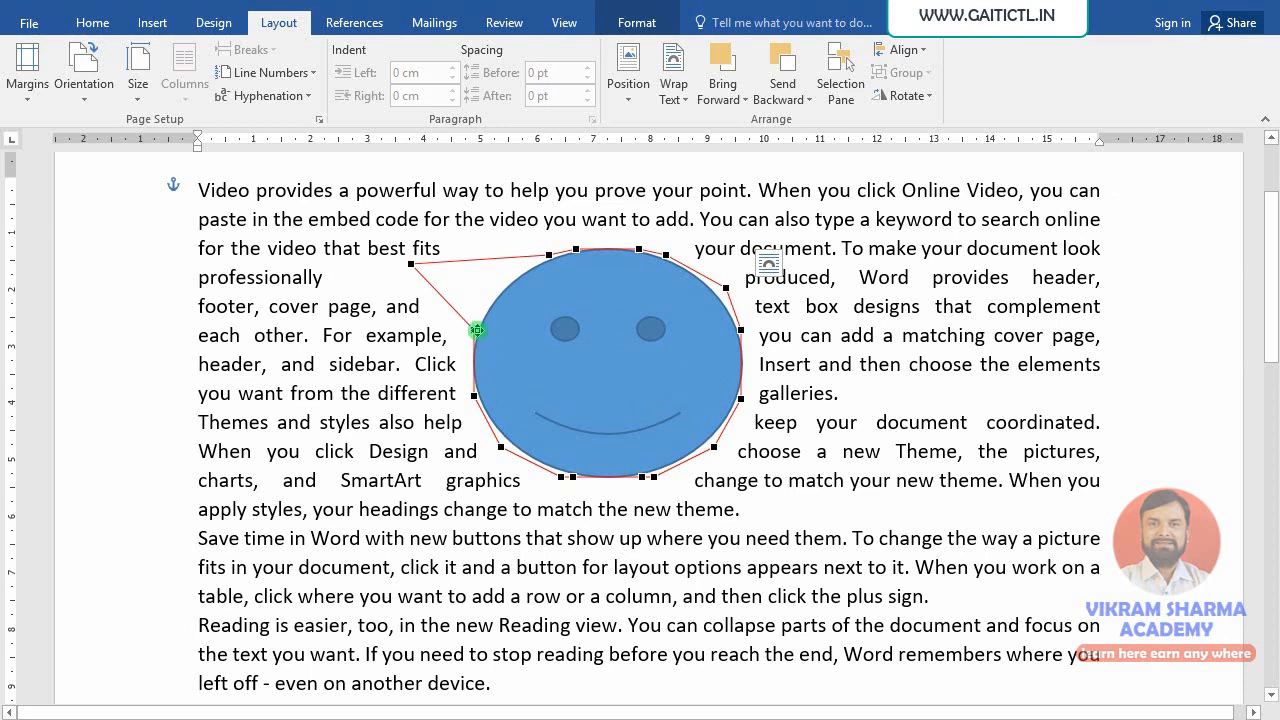
drag(477, 330, 554, 343)
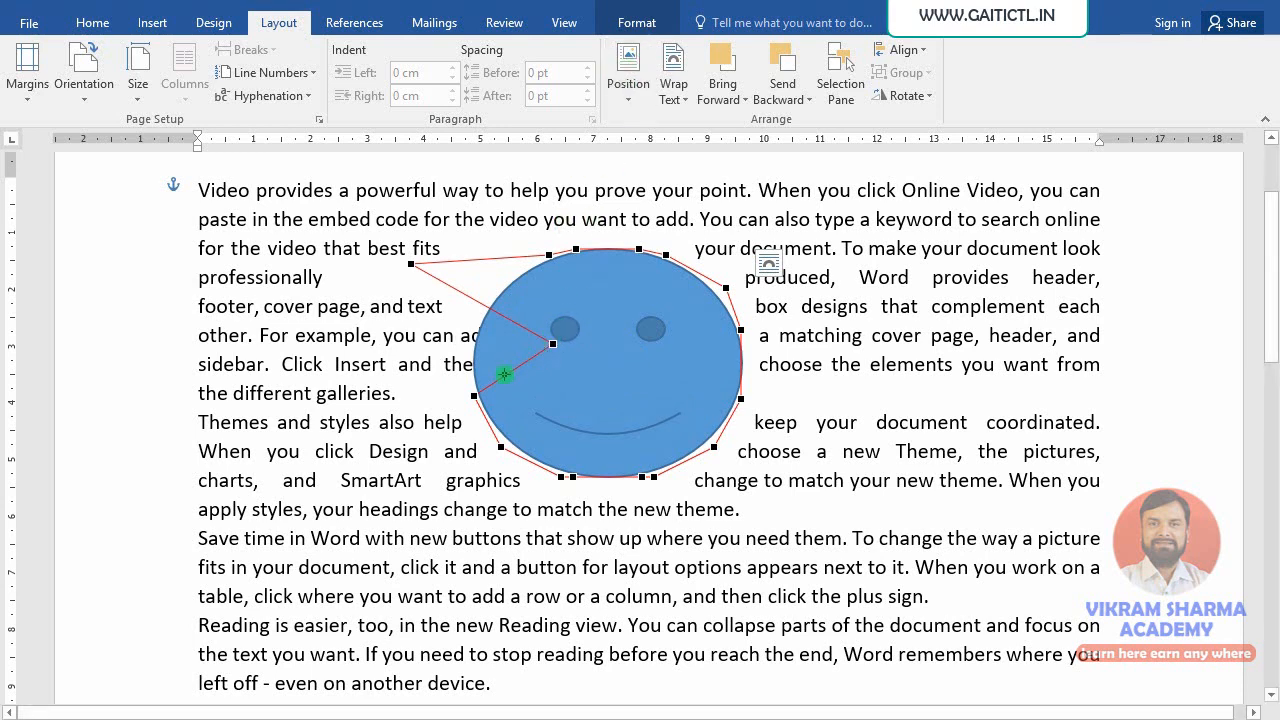
drag(557, 348, 421, 358)
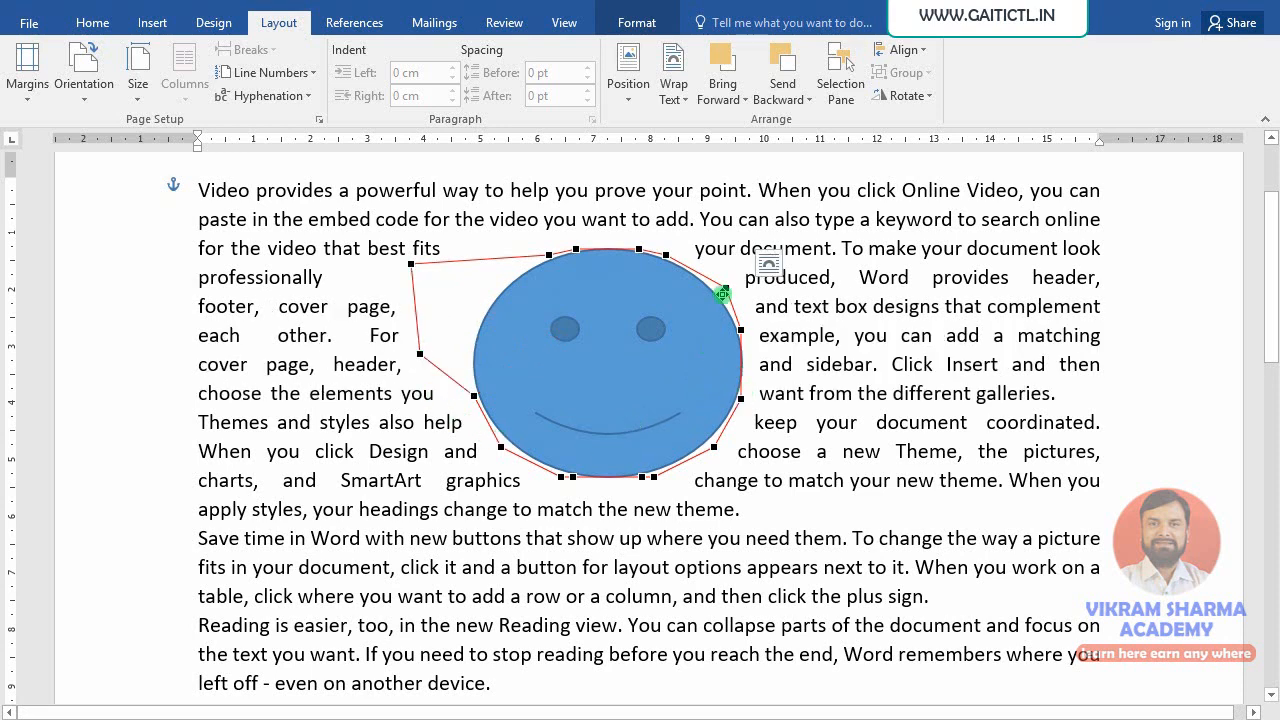
drag(730, 288, 802, 287)
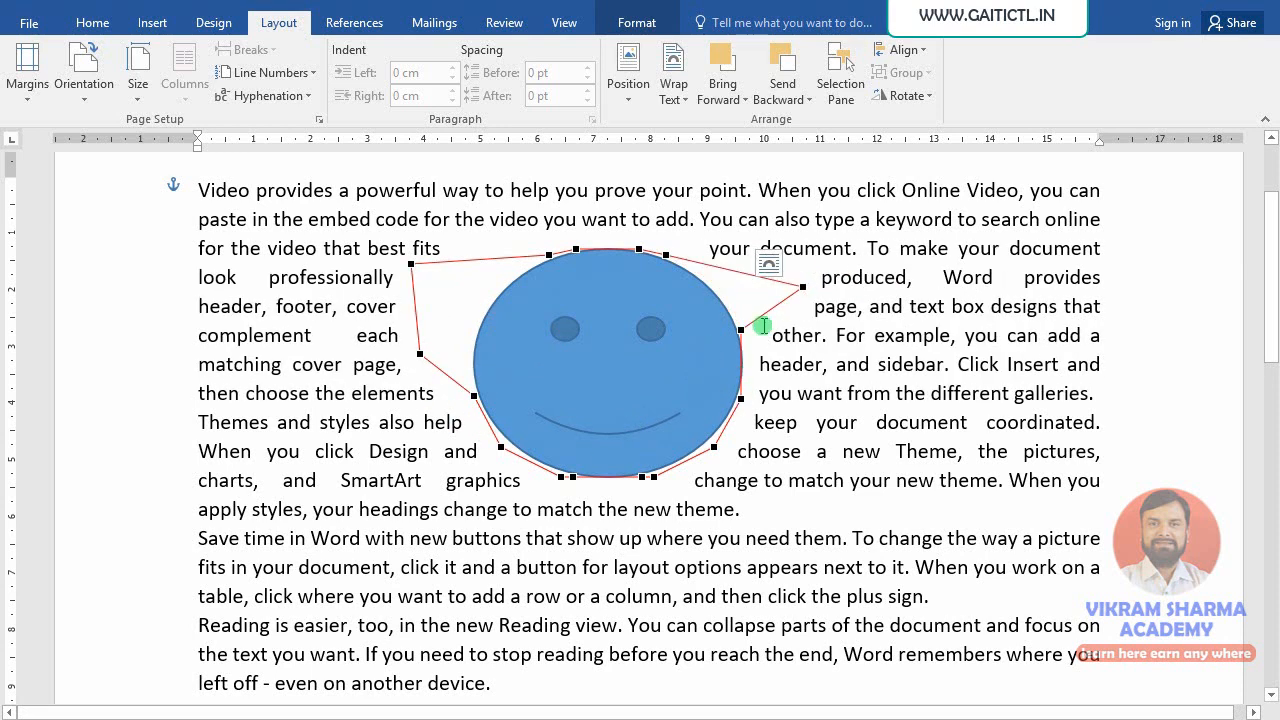
drag(741, 329, 819, 389)
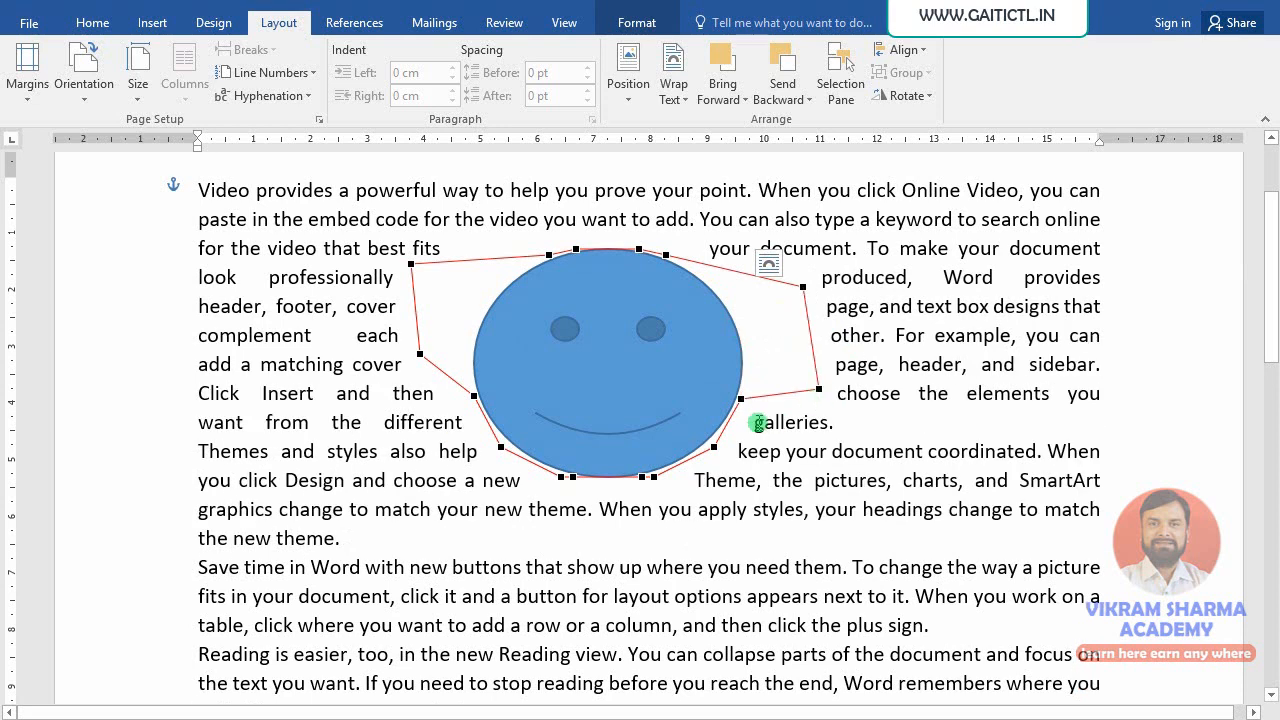
drag(740, 403, 785, 505)
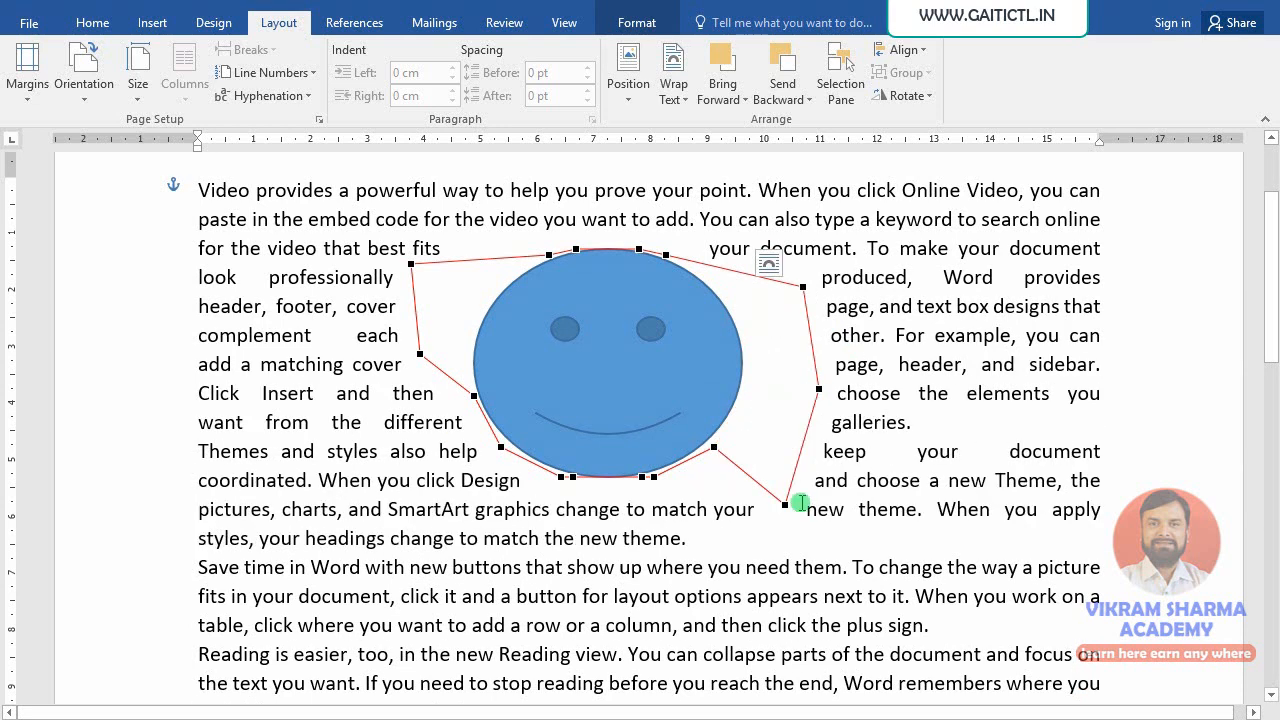
click(613, 98)
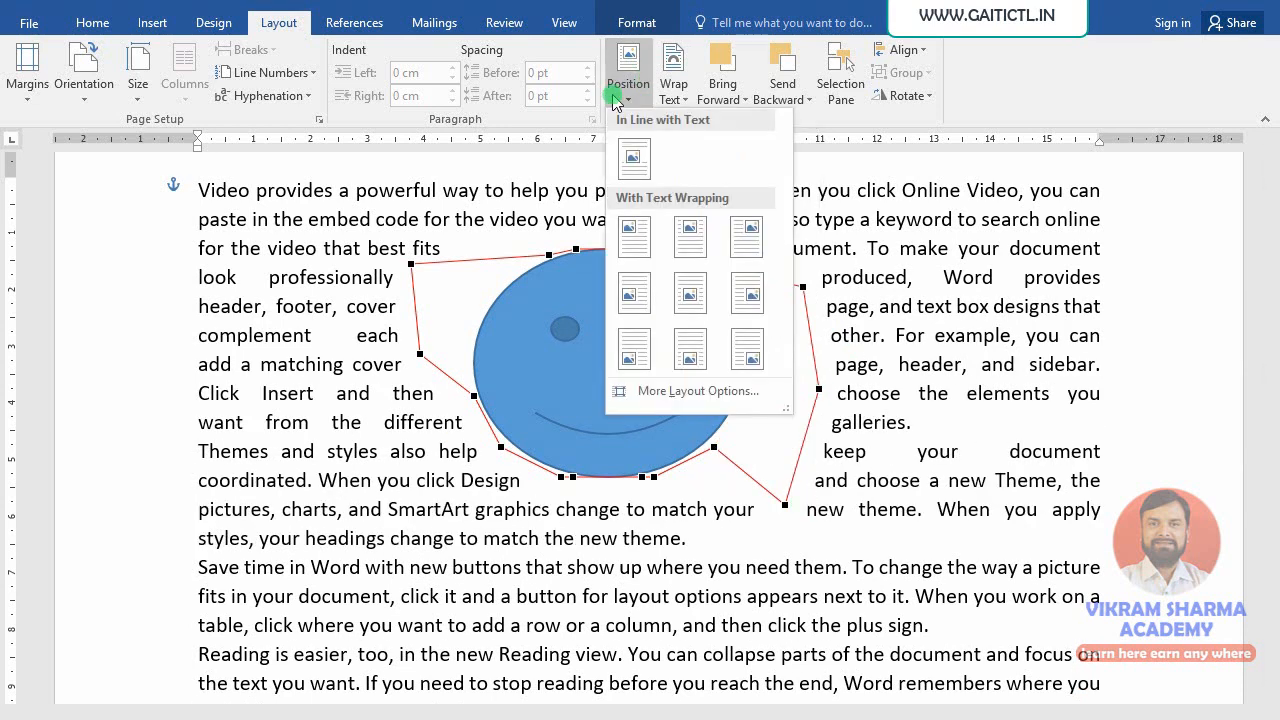
- In More Layout Options, keep Tight wrapping on Both sides and apply the settings
click(677, 92)
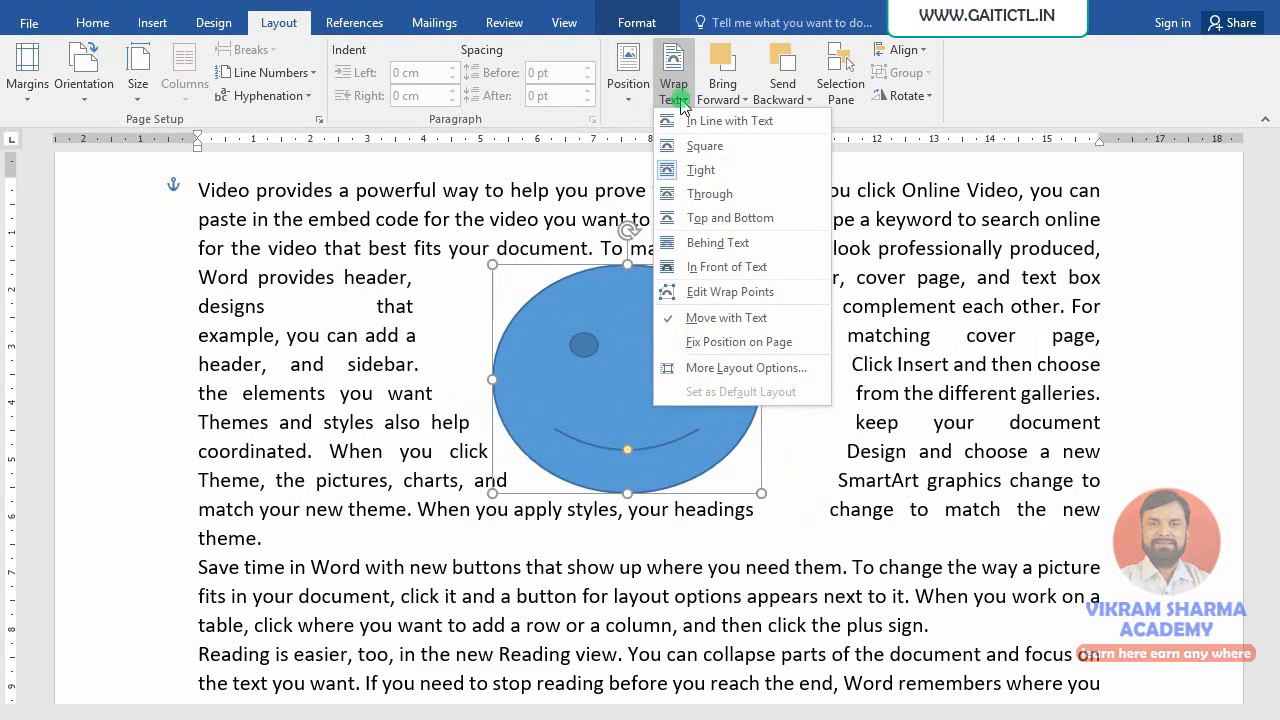
click(697, 370)
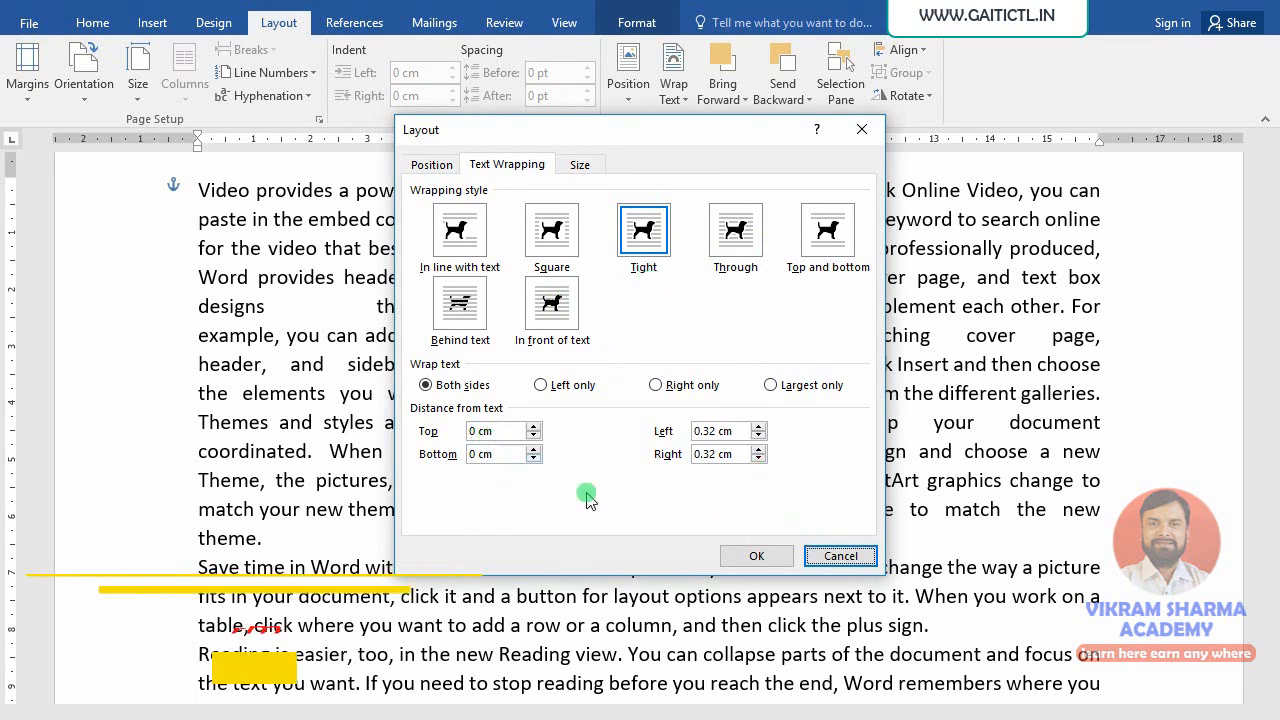
click(756, 556)
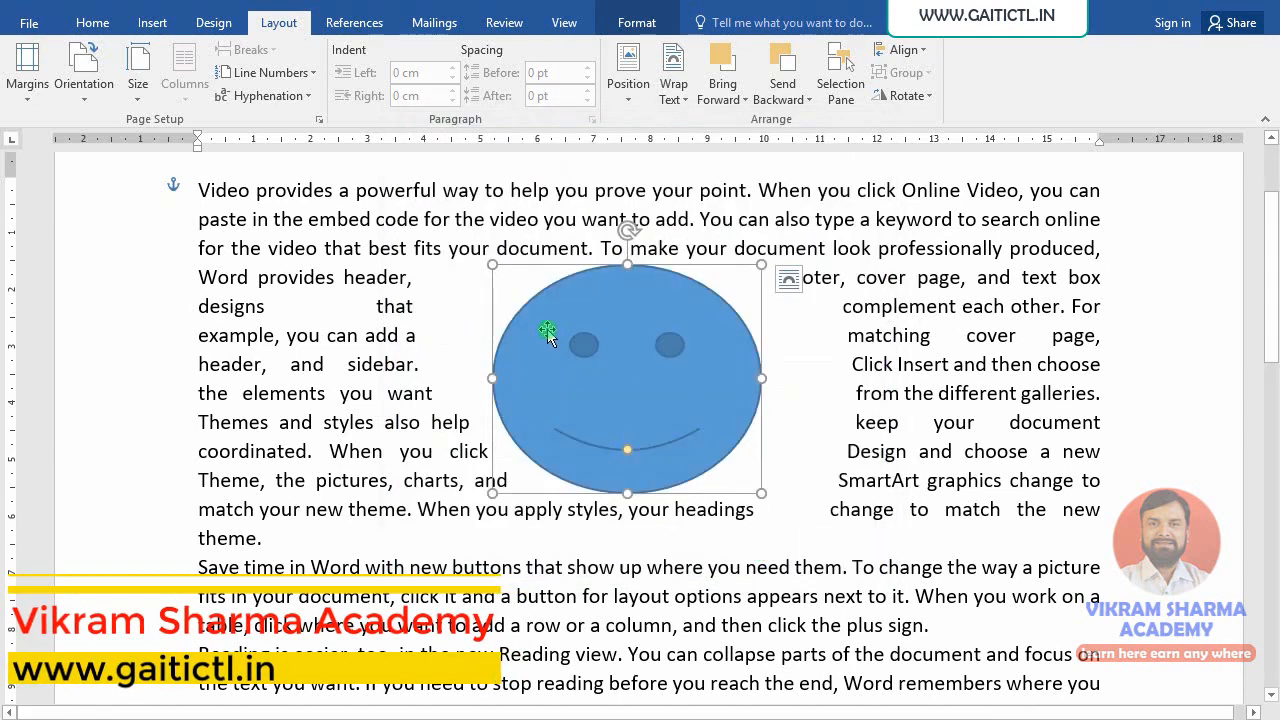
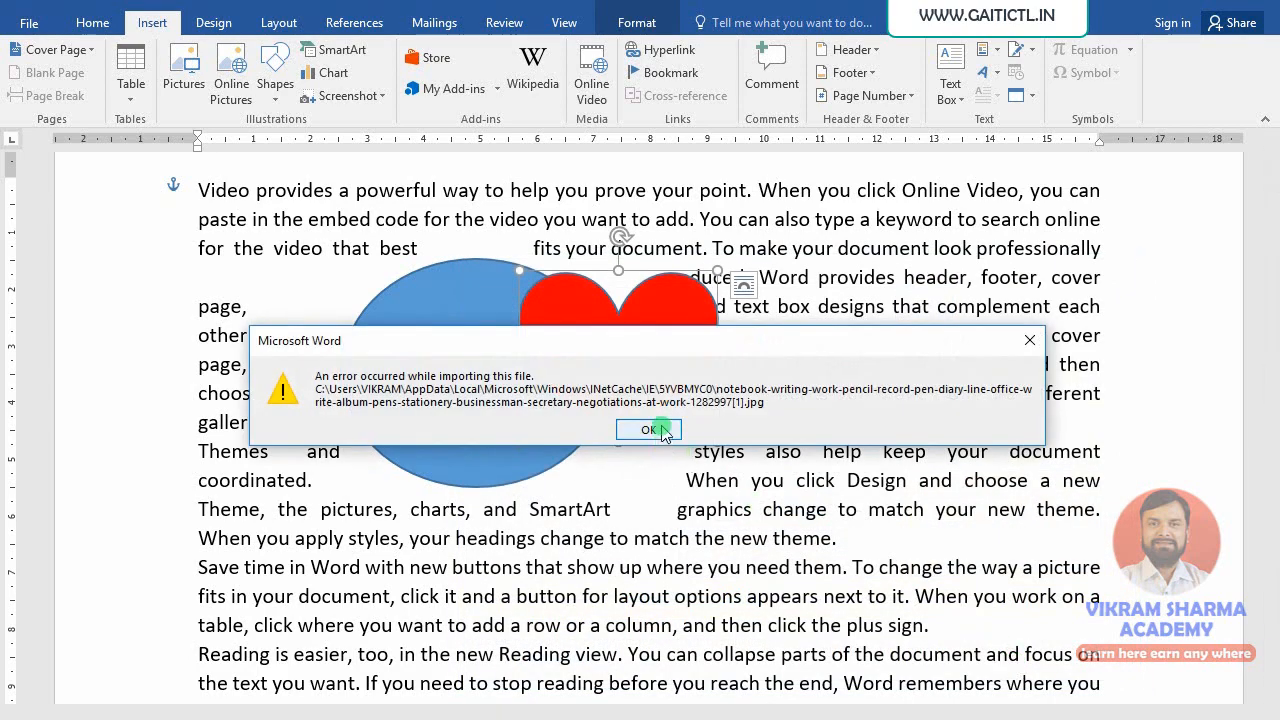
- Dismiss the image import error and deselect the heart shape
click(658, 432)
click(620, 511)
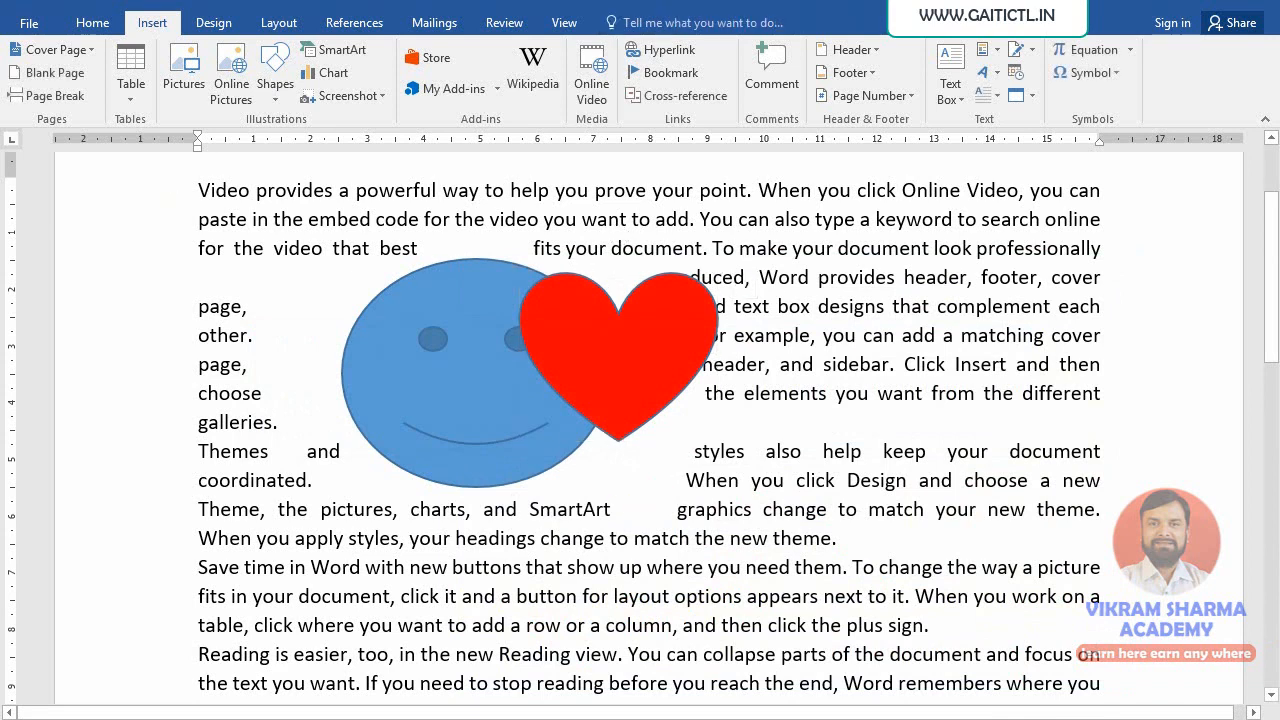
- Draw a cloud shape and move it up-left over the smiley
click(275, 72)
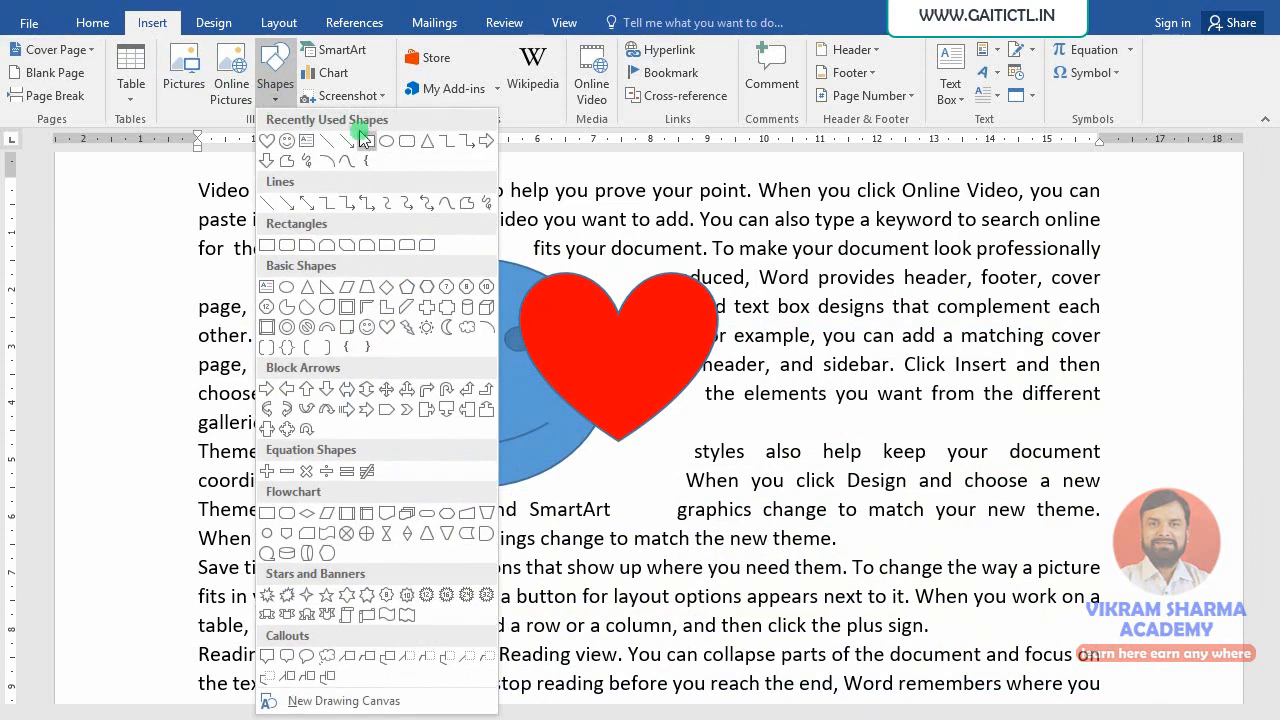
click(446, 330)
mouse_move(582, 372)
mouse_down()
mouse_move(832, 494)
mouse_move(917, 575)
mouse_move(861, 549)
mouse_up()
mouse_move(793, 436)
mouse_down()
mouse_move(751, 423)
mouse_move(693, 487)
mouse_up()
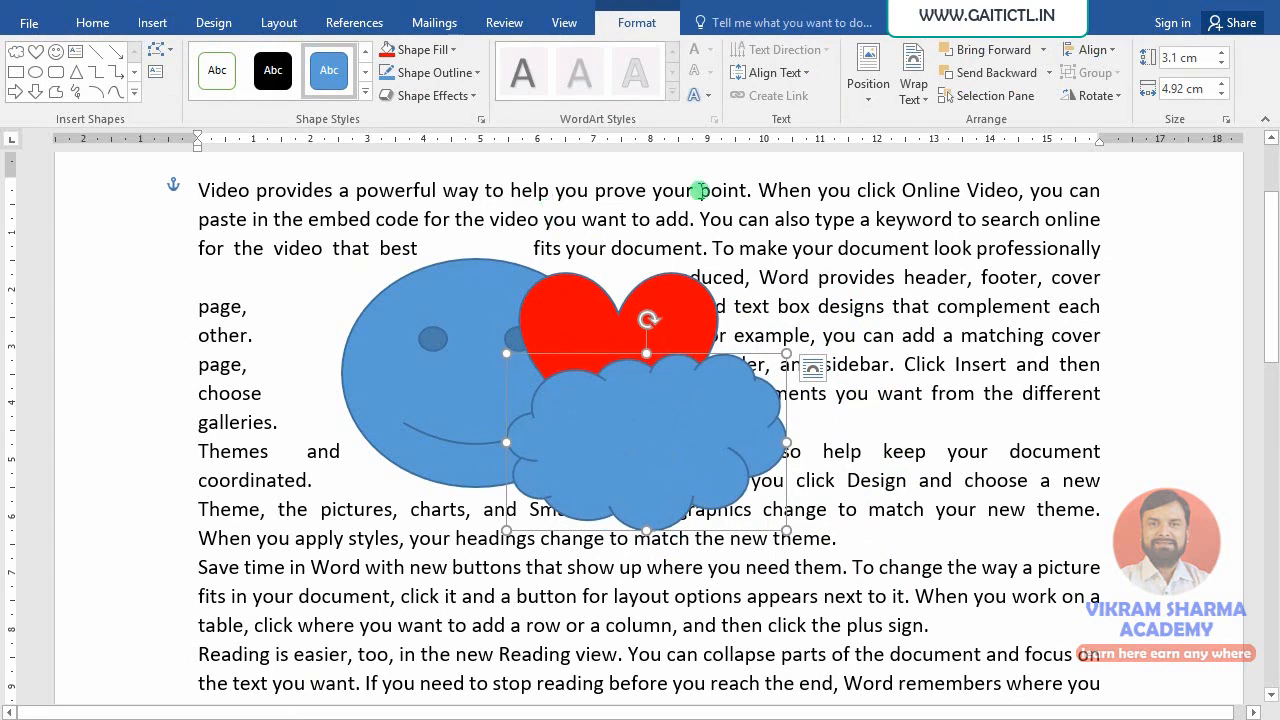
- Give the cloud an orange gradient shape style from the Shape Styles gallery
click(365, 91)
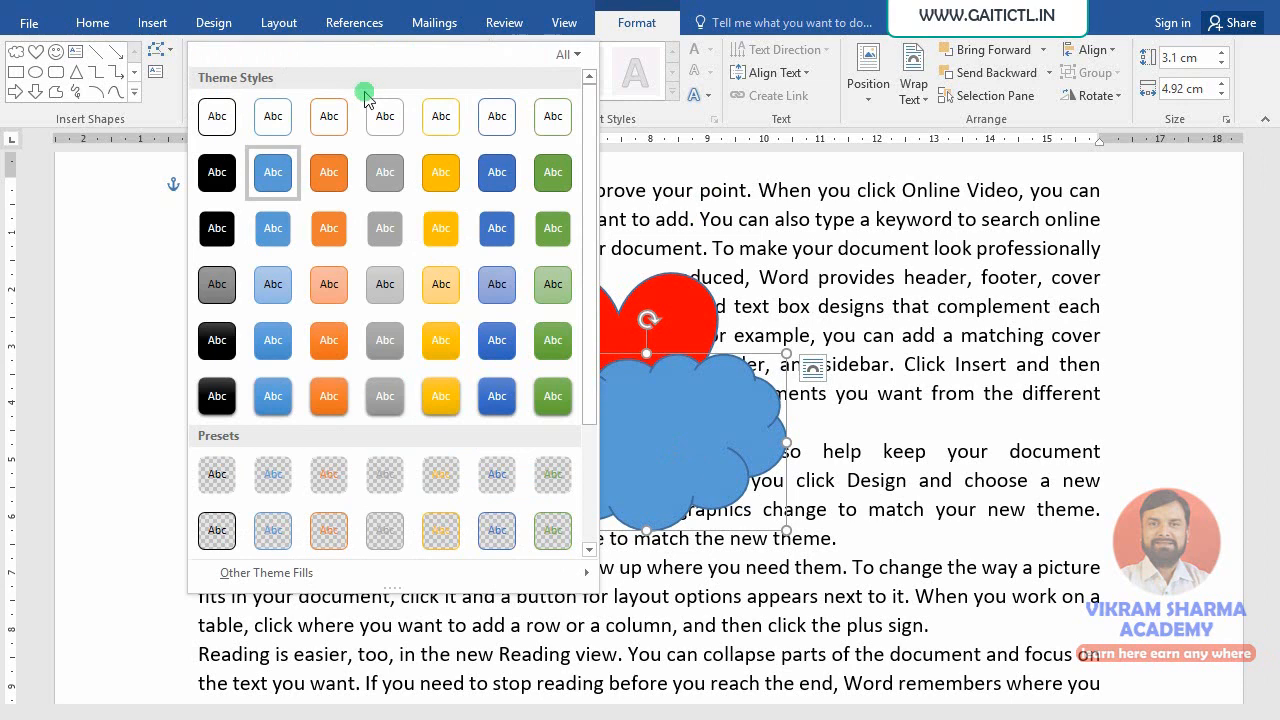
click(329, 396)
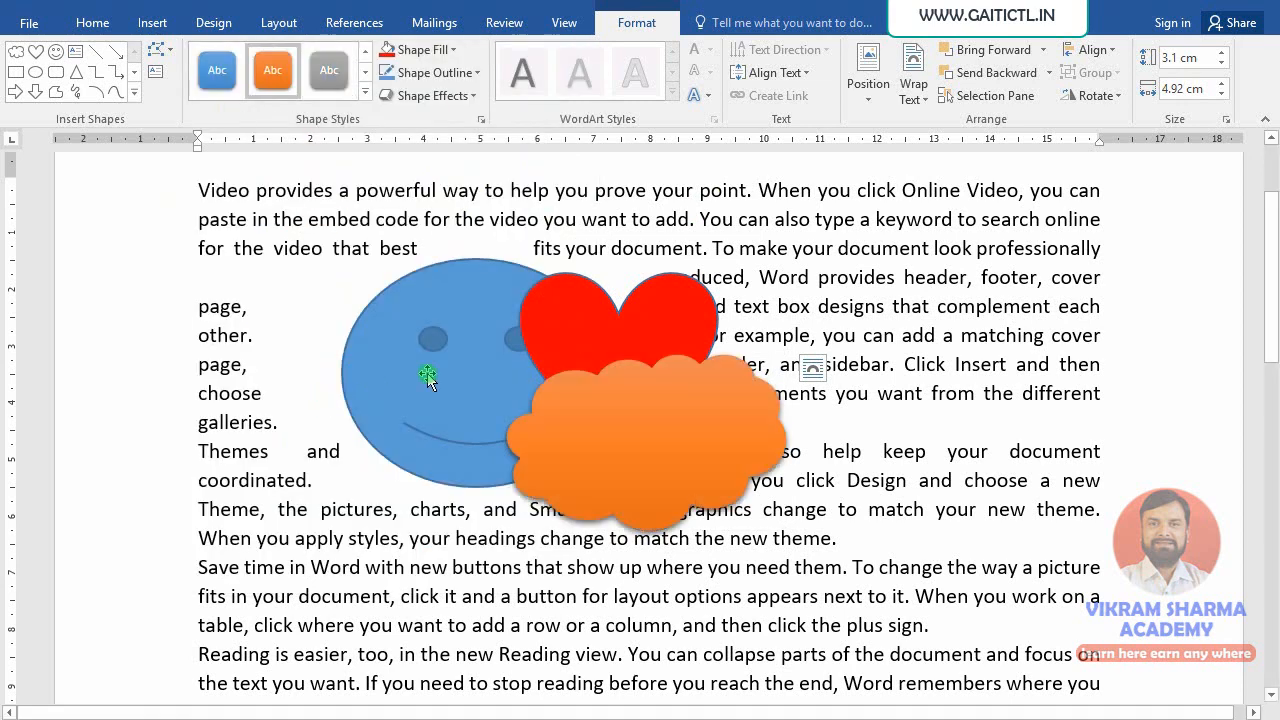
click(836, 275)
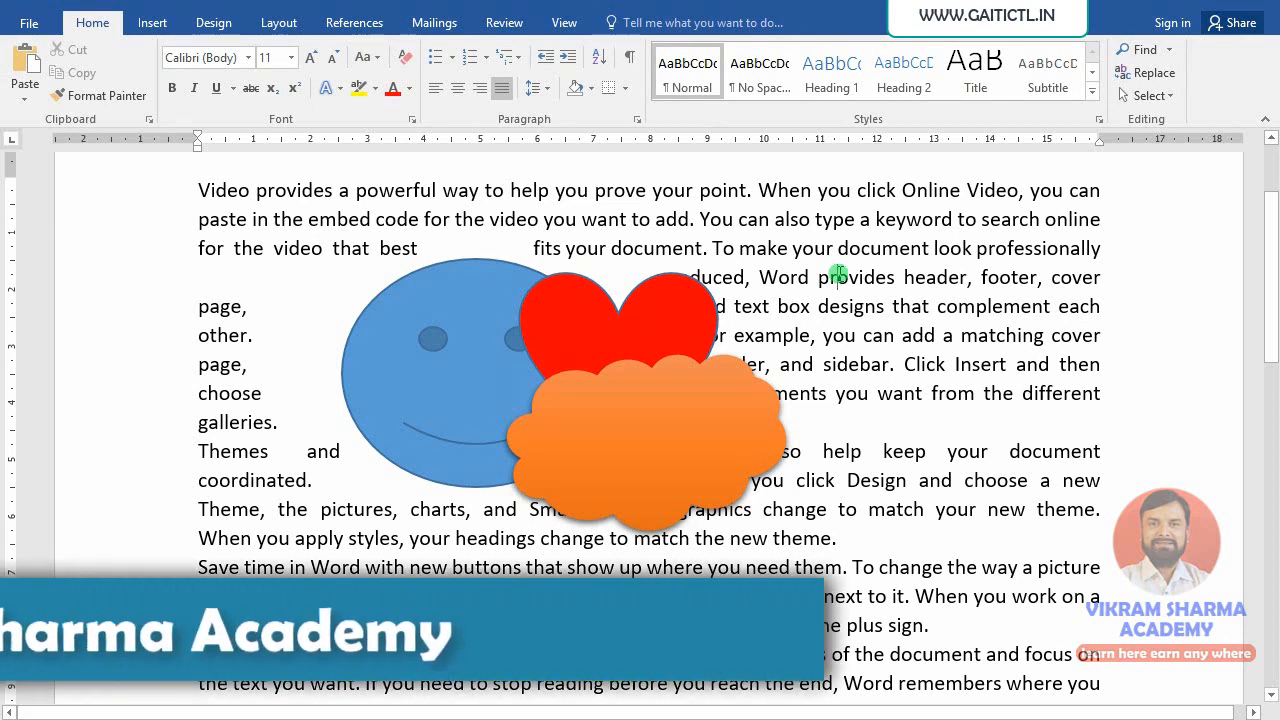
click(731, 366)
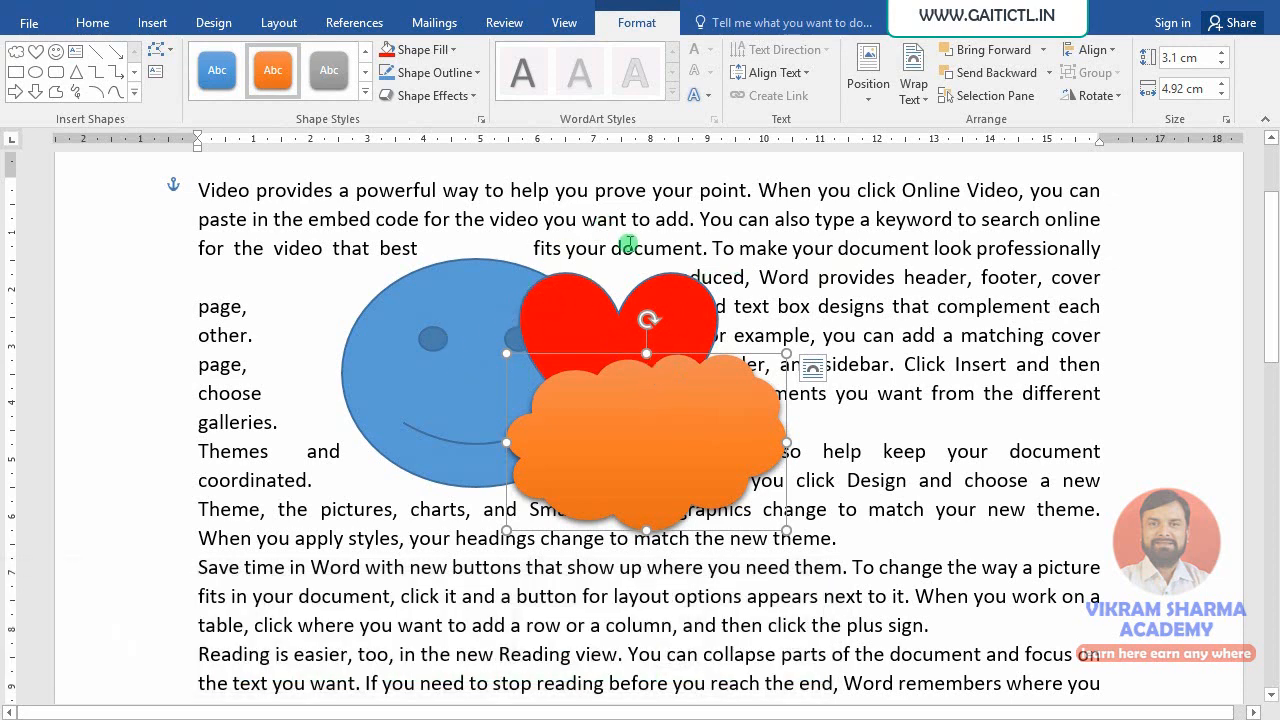
- On the Layout tab, send the cloud backward twice, then bring it forward twice to the front
click(279, 22)
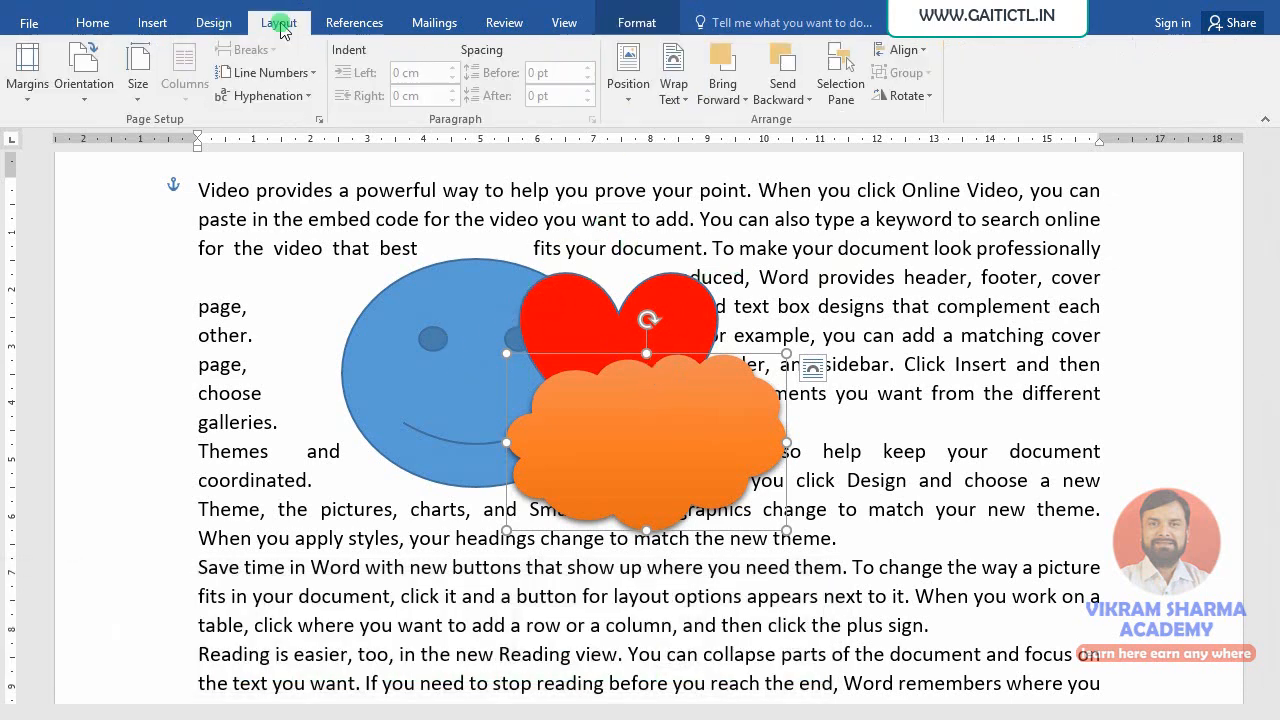
click(785, 66)
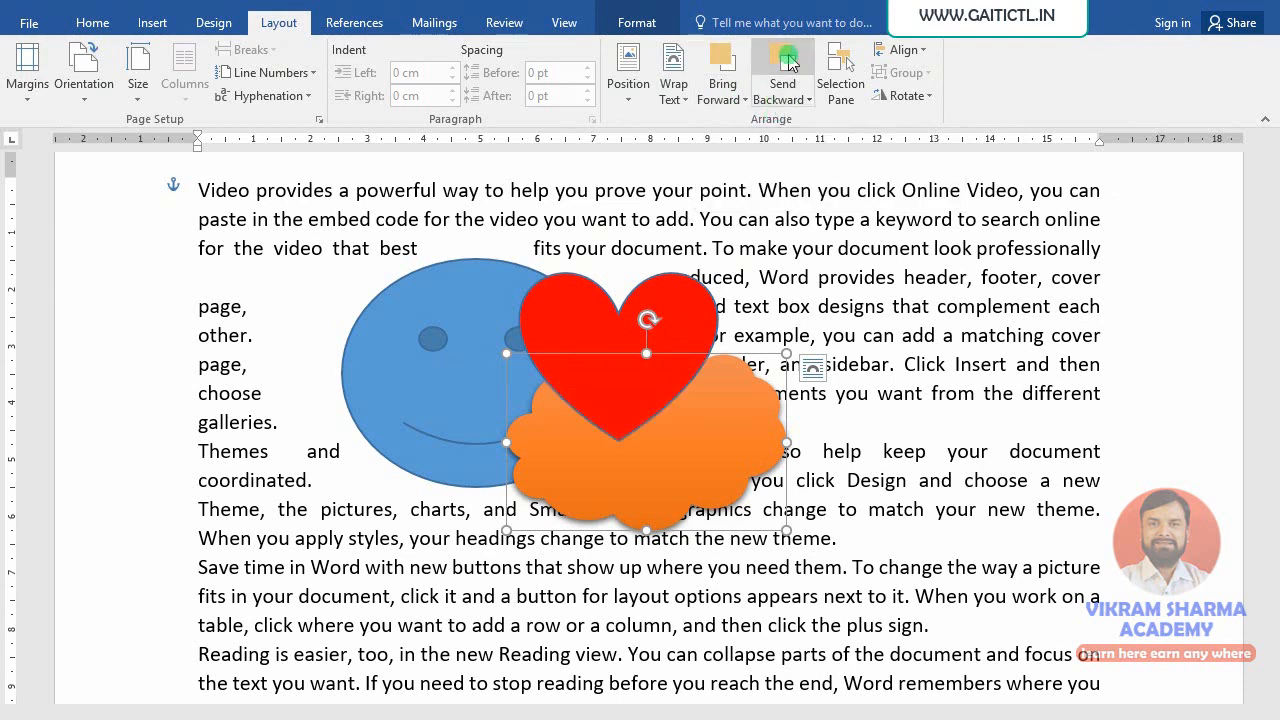
click(788, 62)
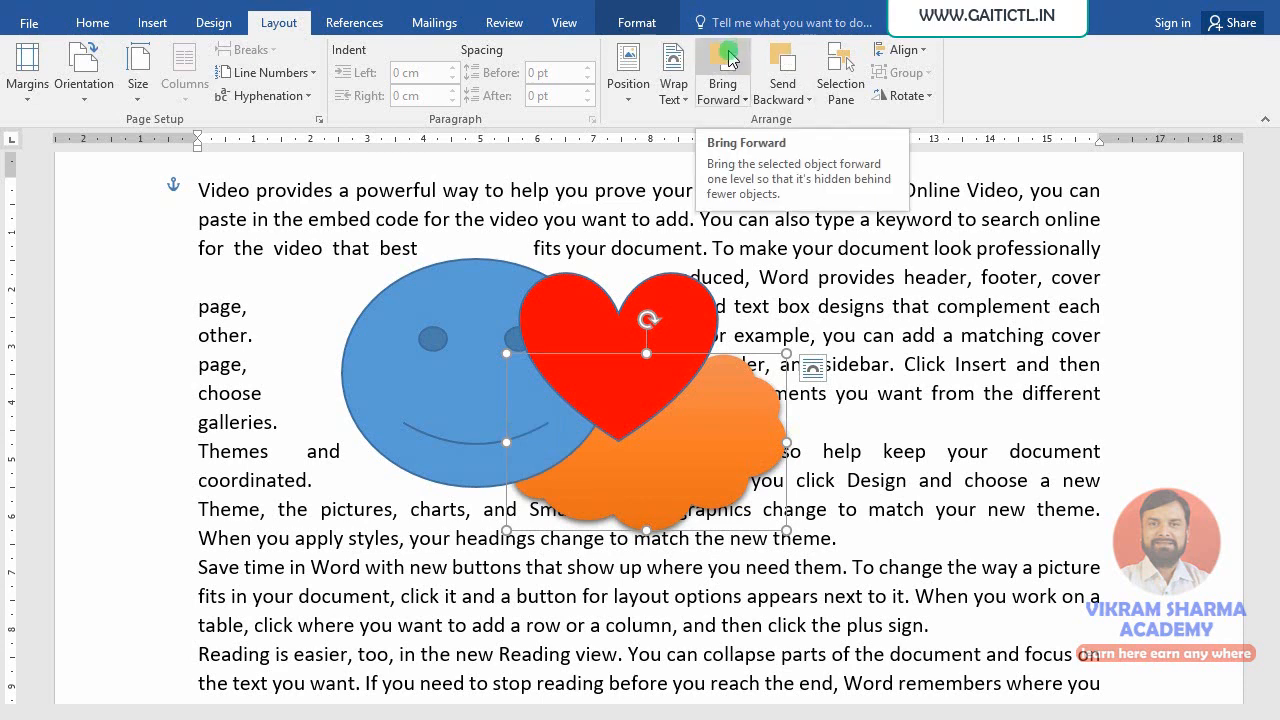
click(729, 60)
click(729, 58)
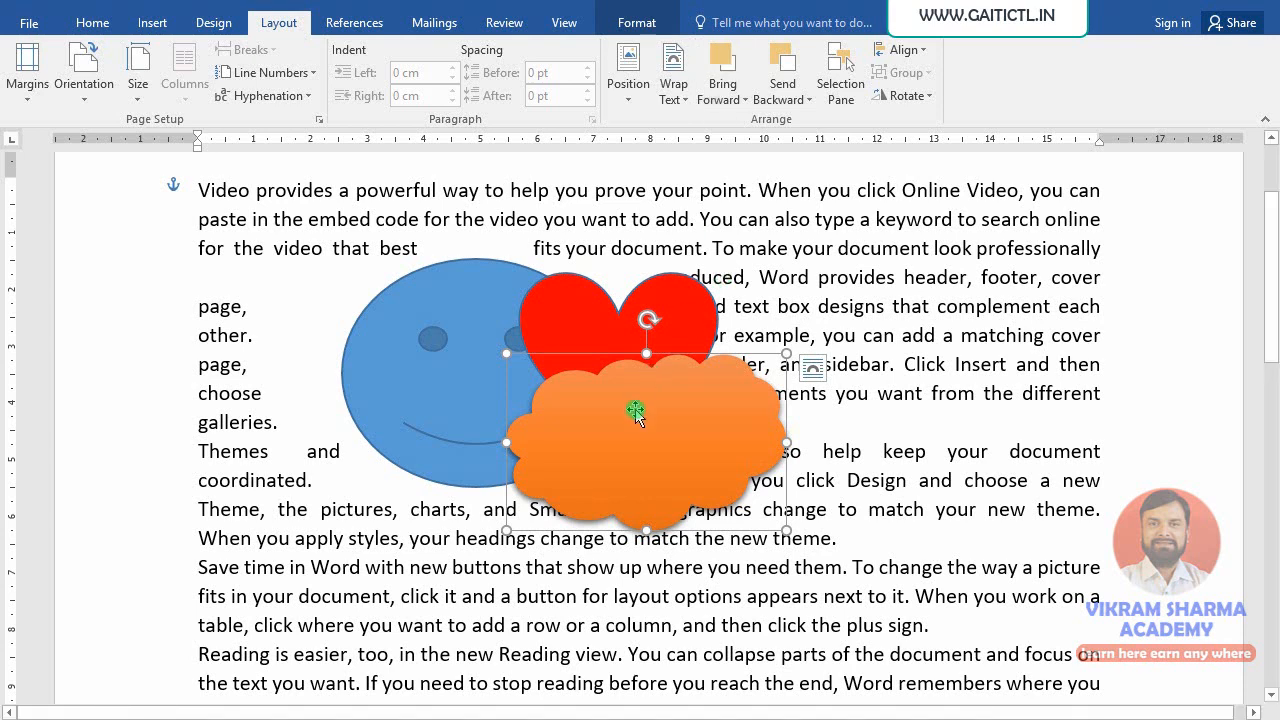
click(735, 104)
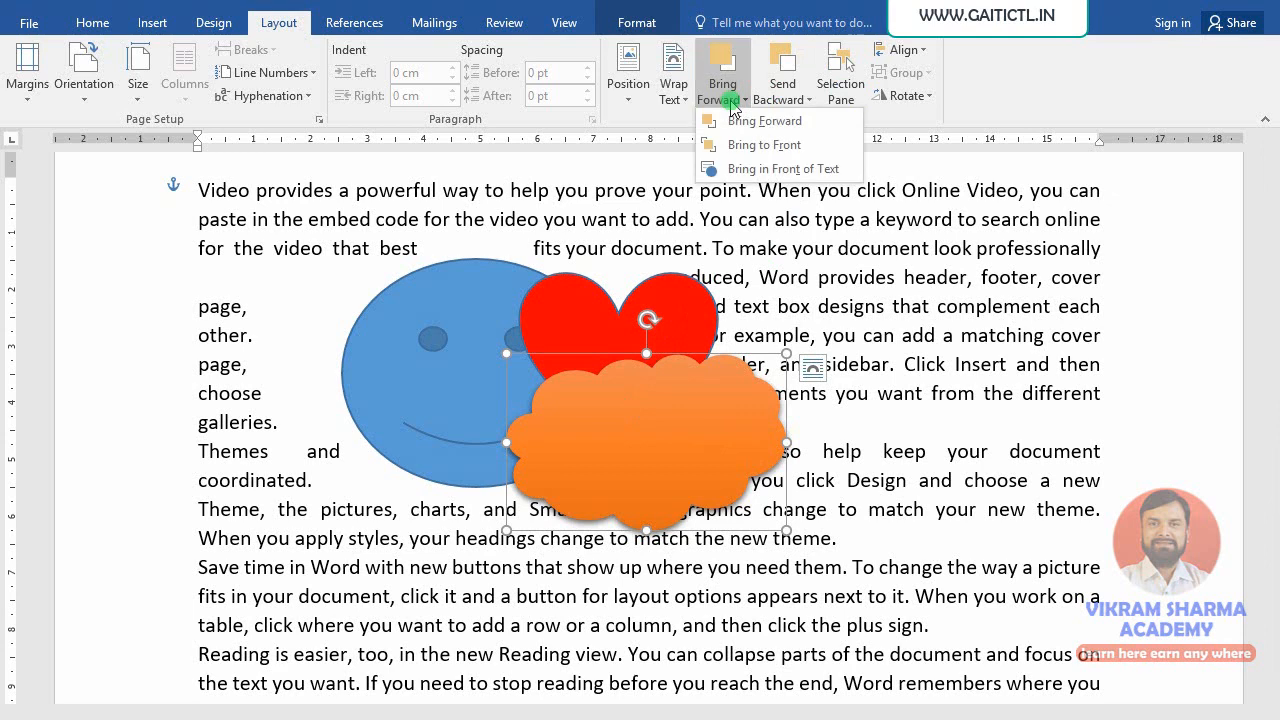
click(783, 95)
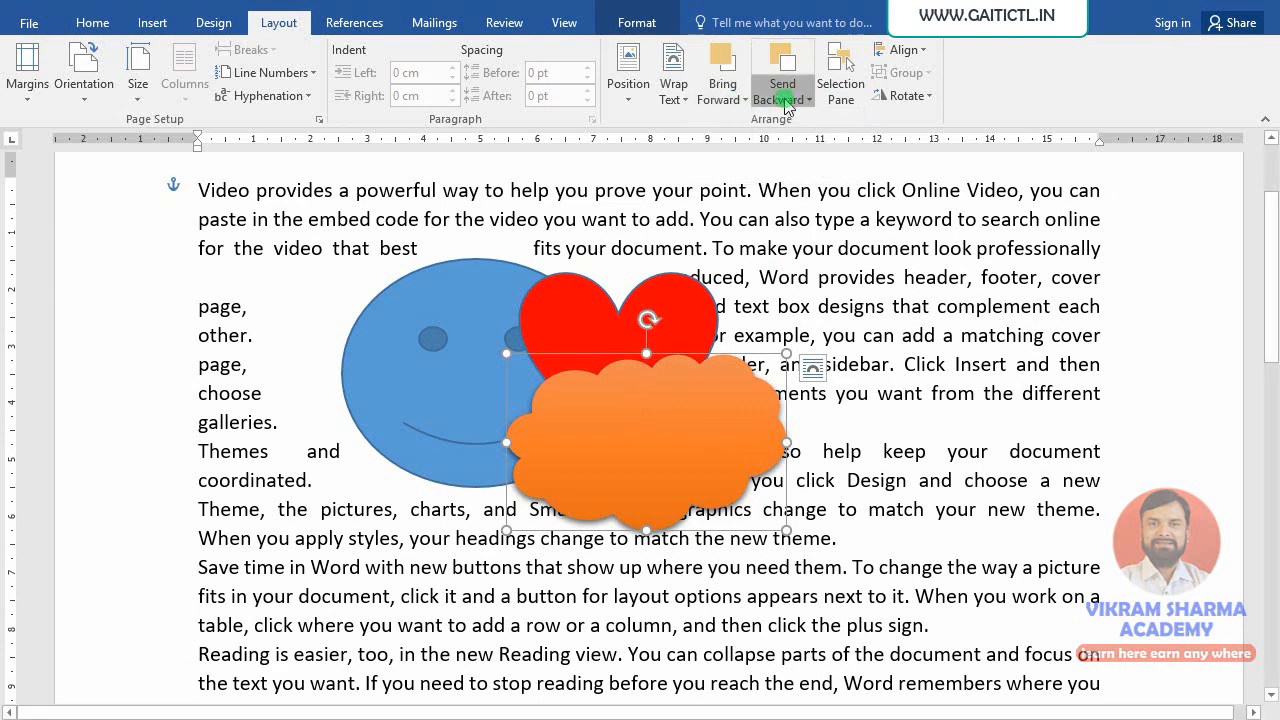
click(810, 145)
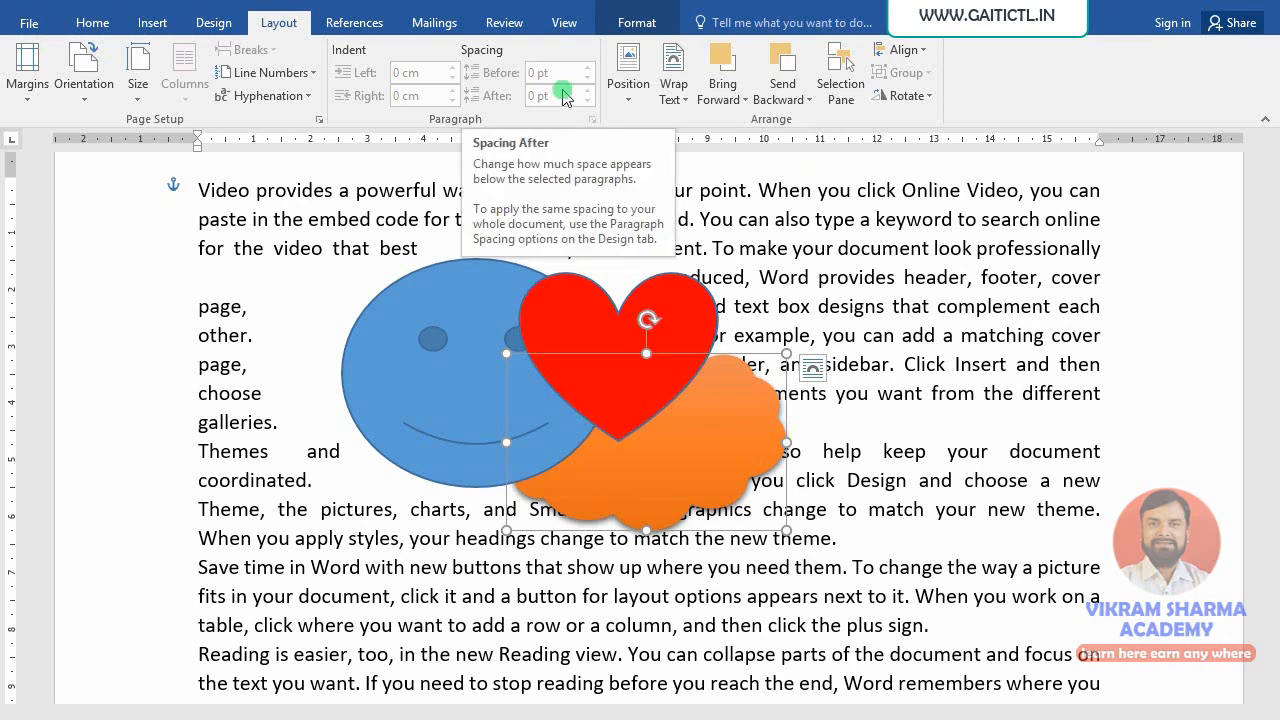
click(736, 101)
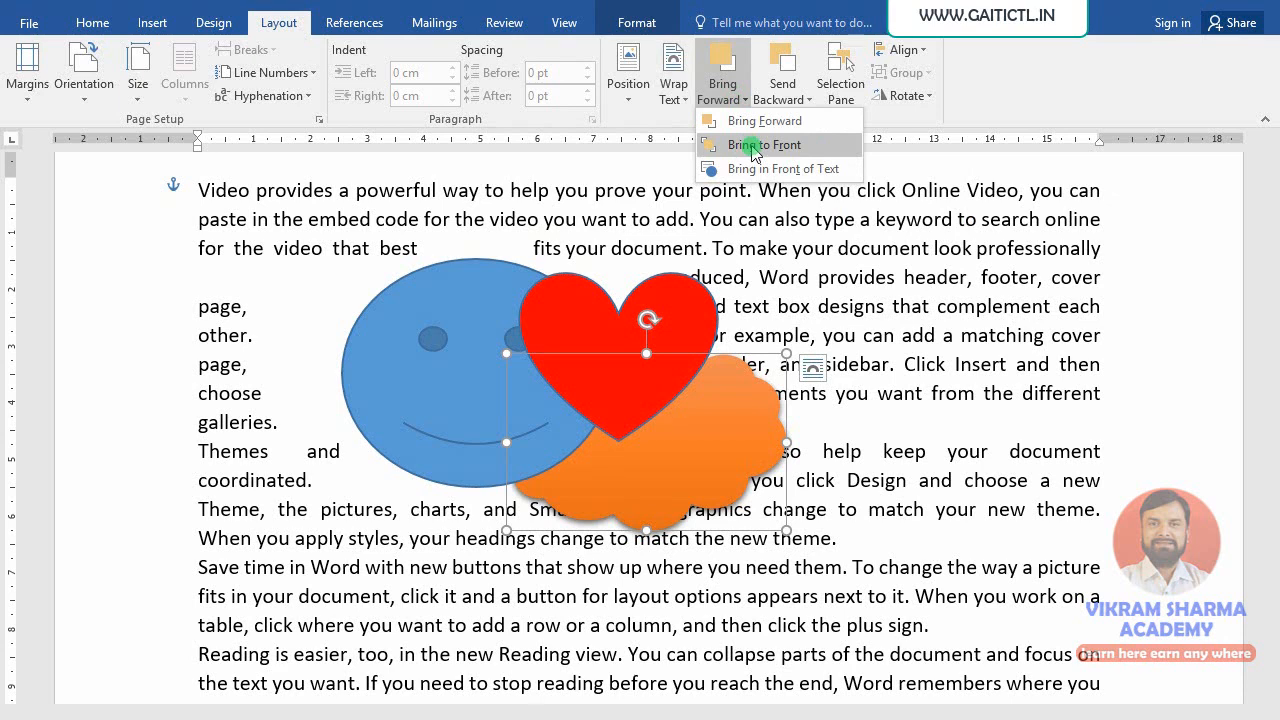
click(757, 146)
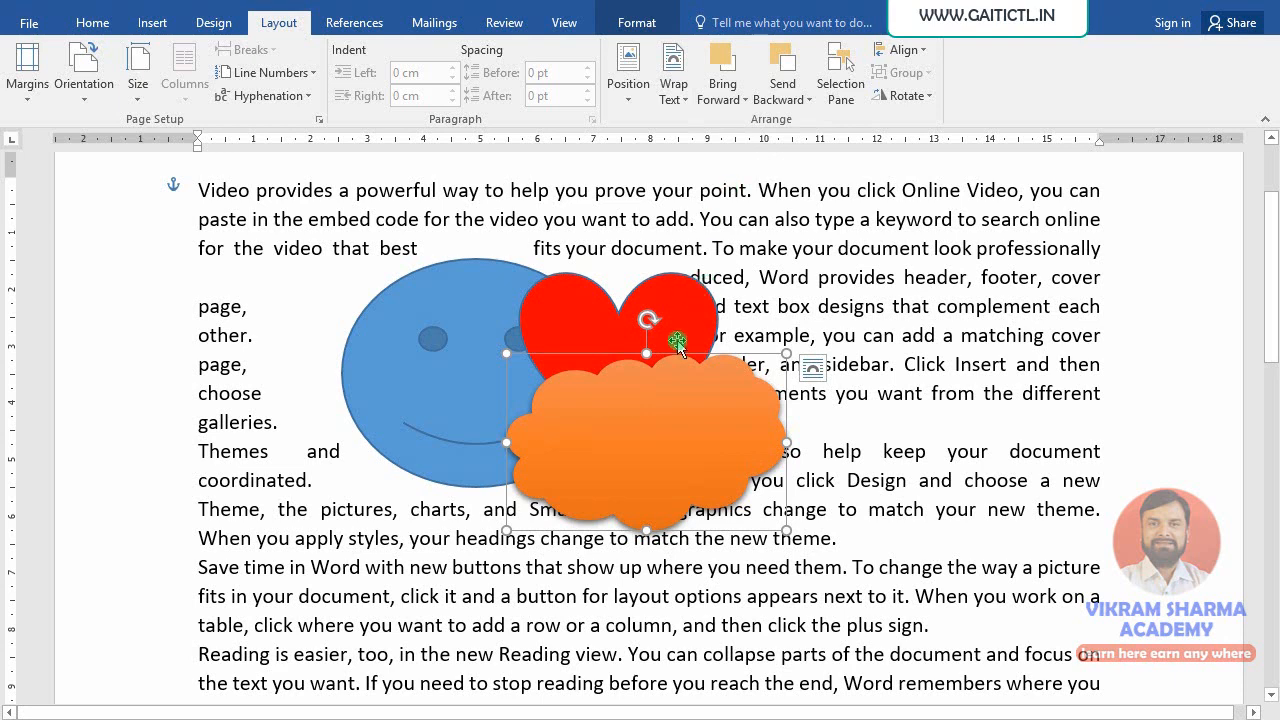
- Drag the cloud and heart apart, then back over the smiley with the cloud in front
drag(638, 428, 846, 486)
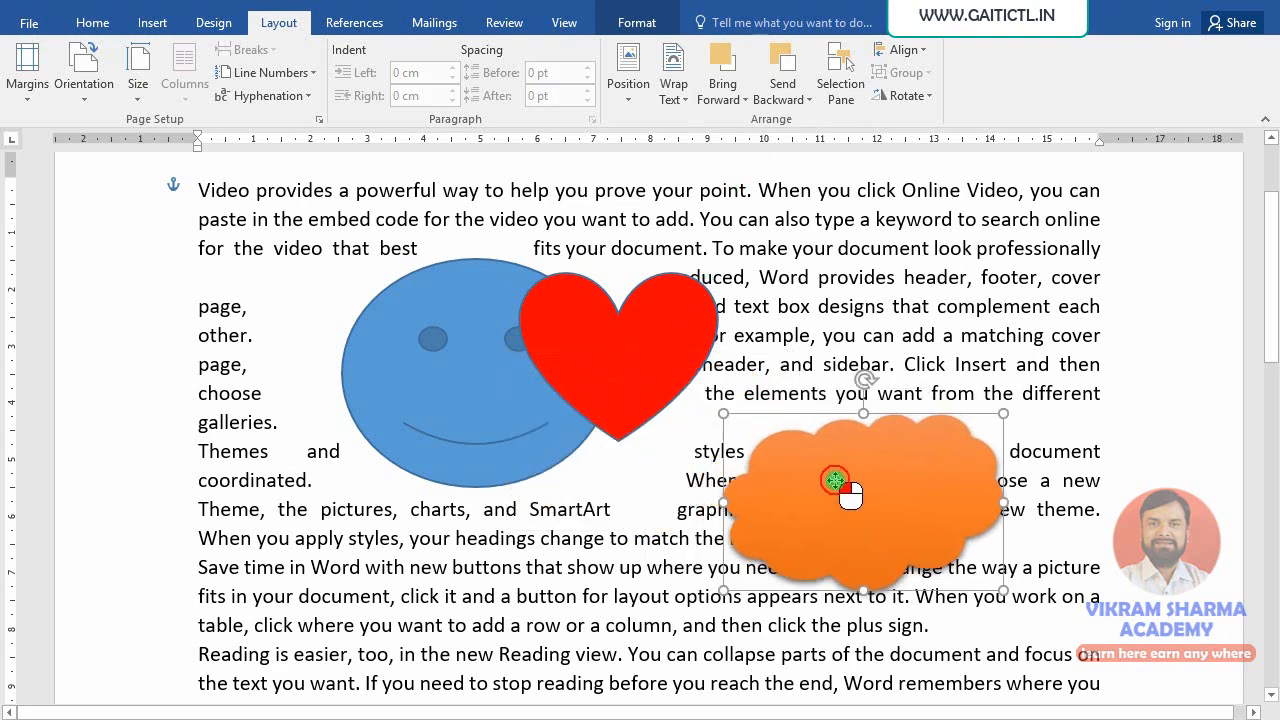
drag(675, 360, 874, 290)
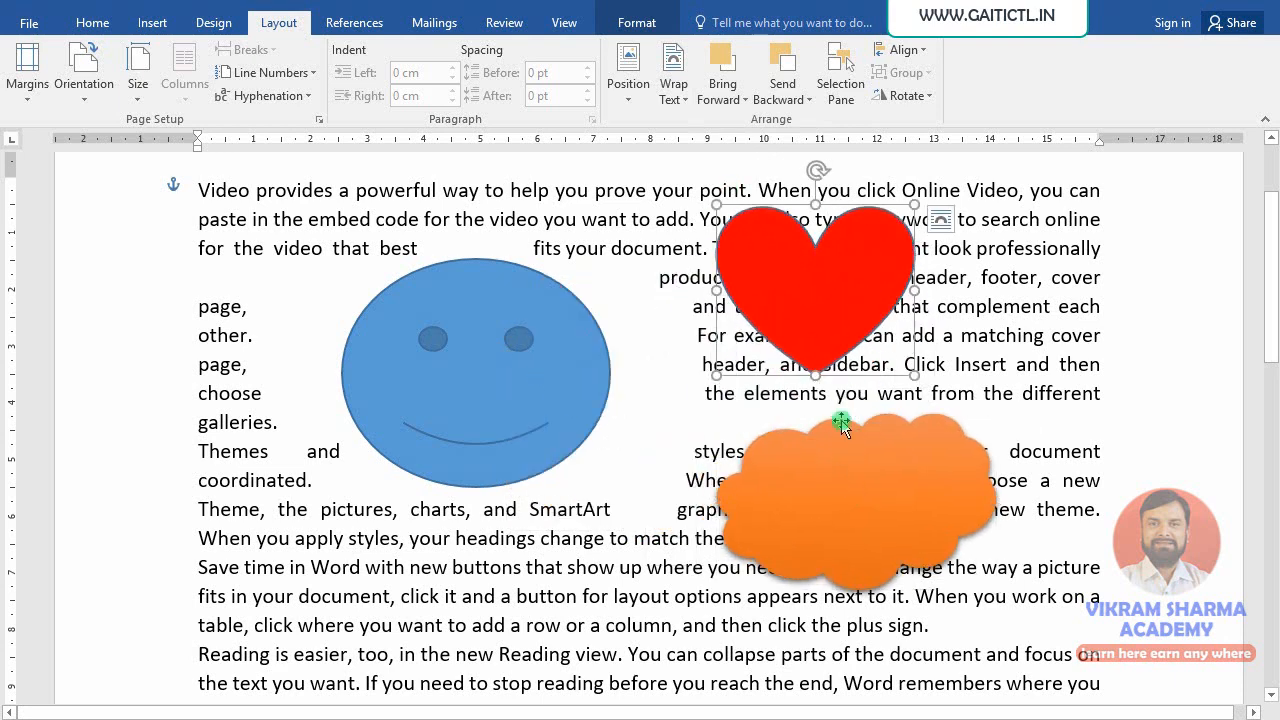
click(849, 476)
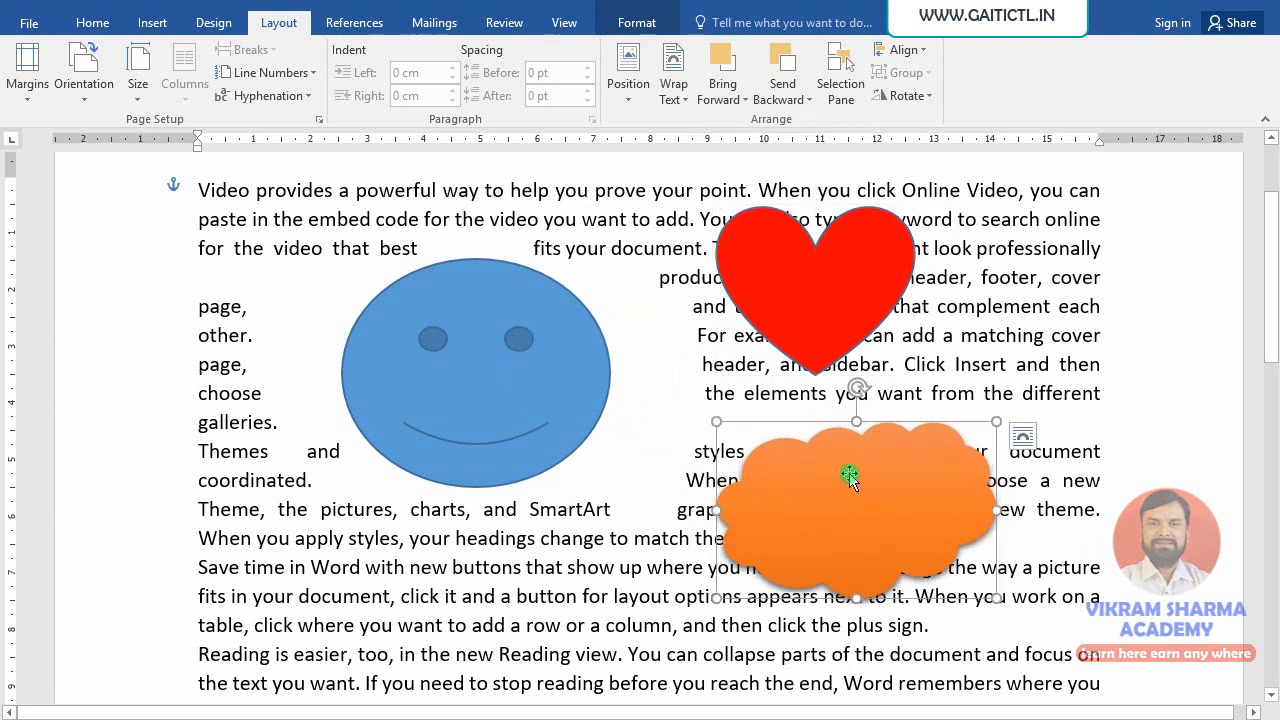
drag(830, 344, 661, 386)
drag(781, 494, 590, 465)
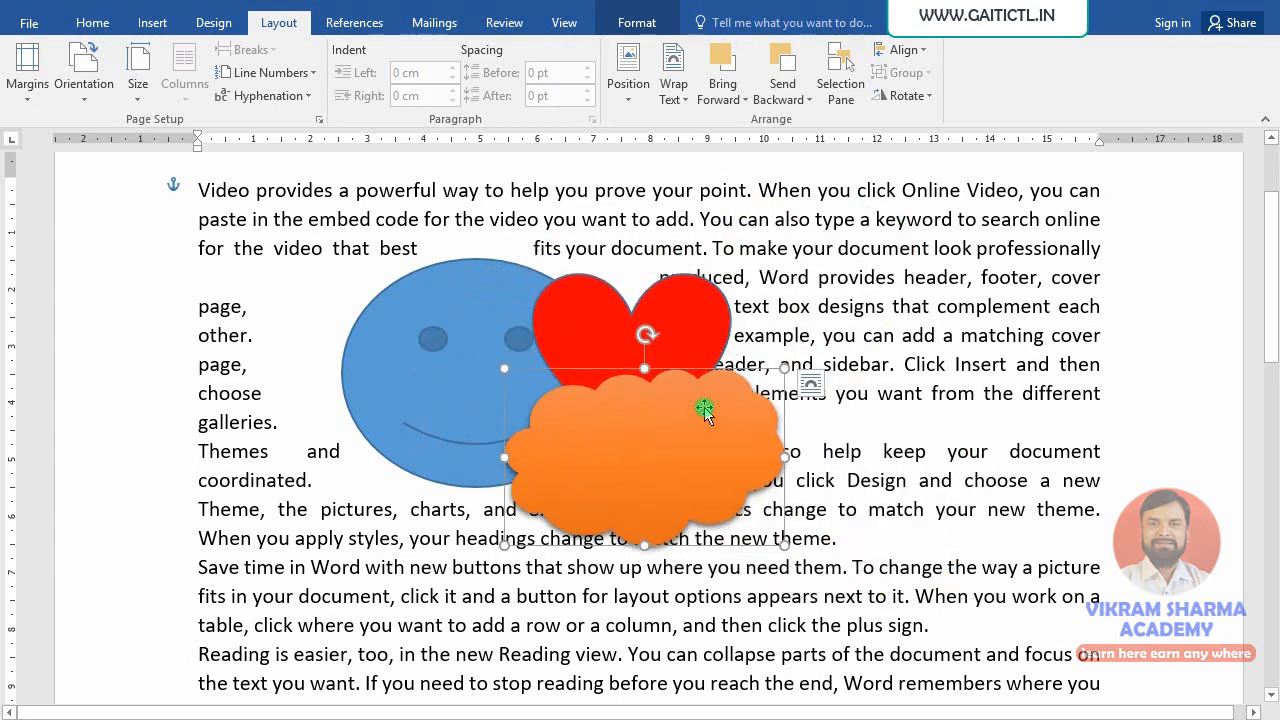
- Browse the Bring Forward, Send Backward and wrapping menus, then send the cloud behind the heart
click(740, 104)
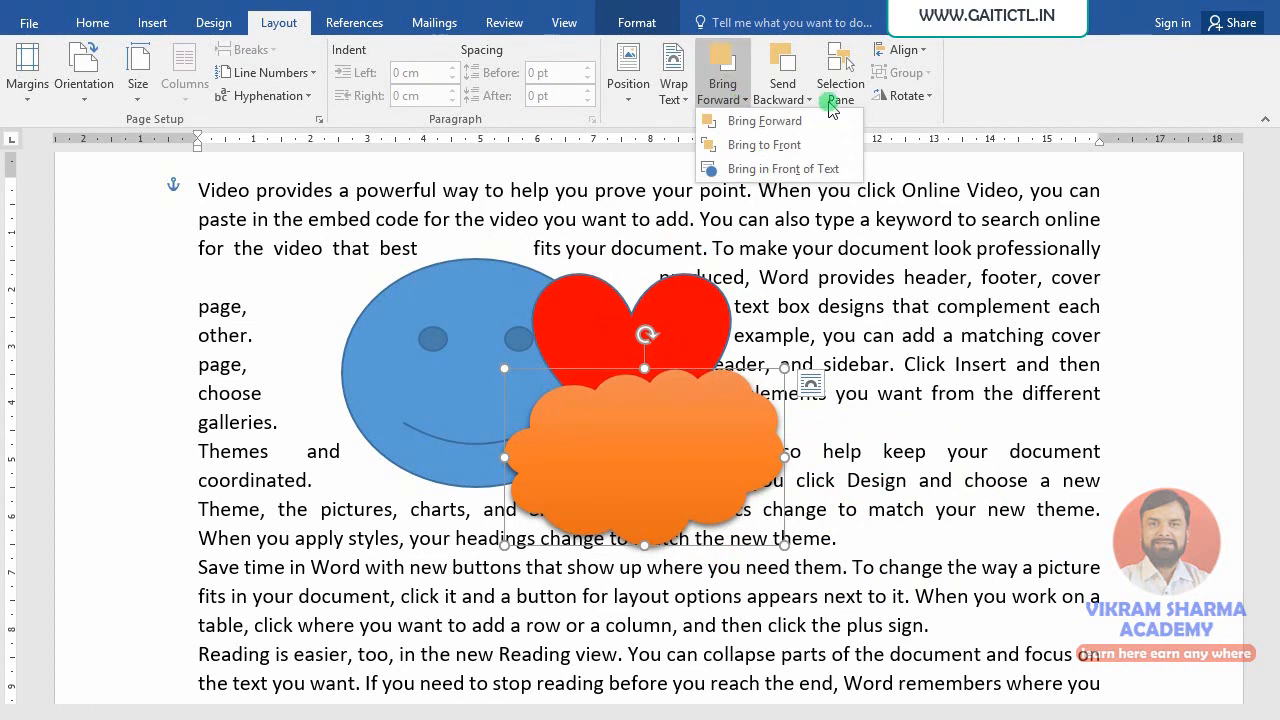
click(785, 95)
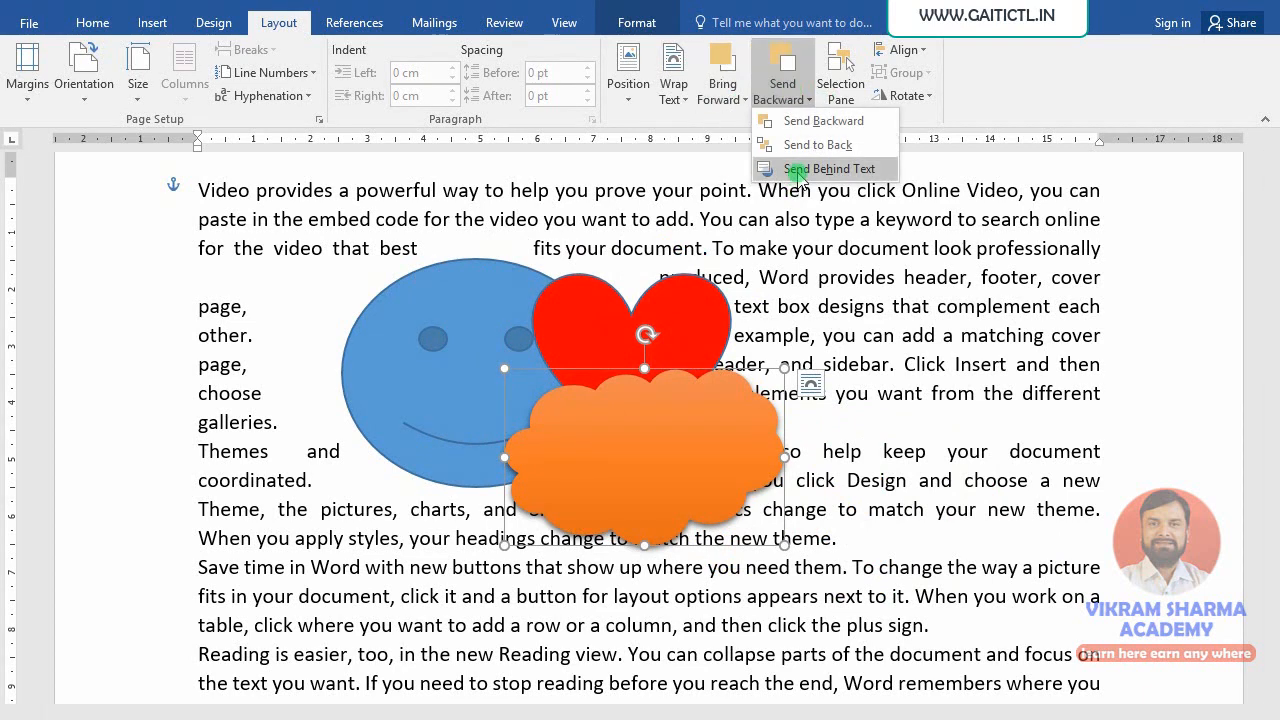
click(716, 100)
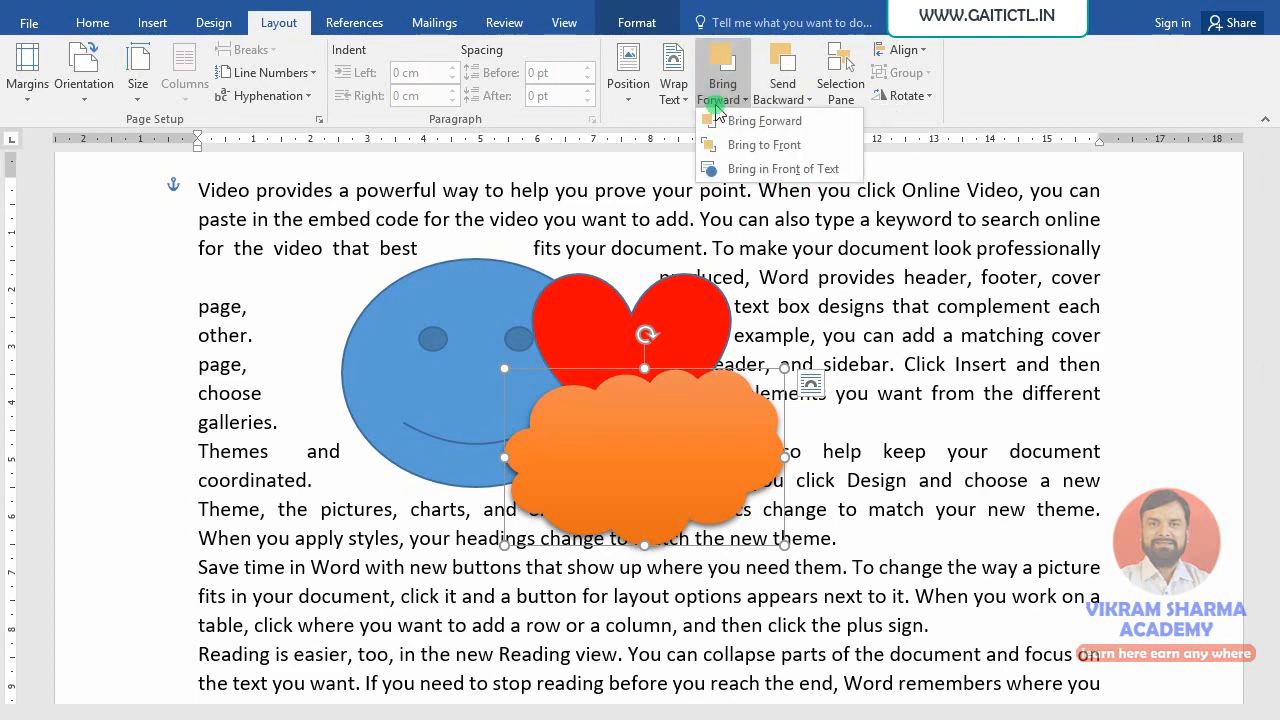
click(680, 100)
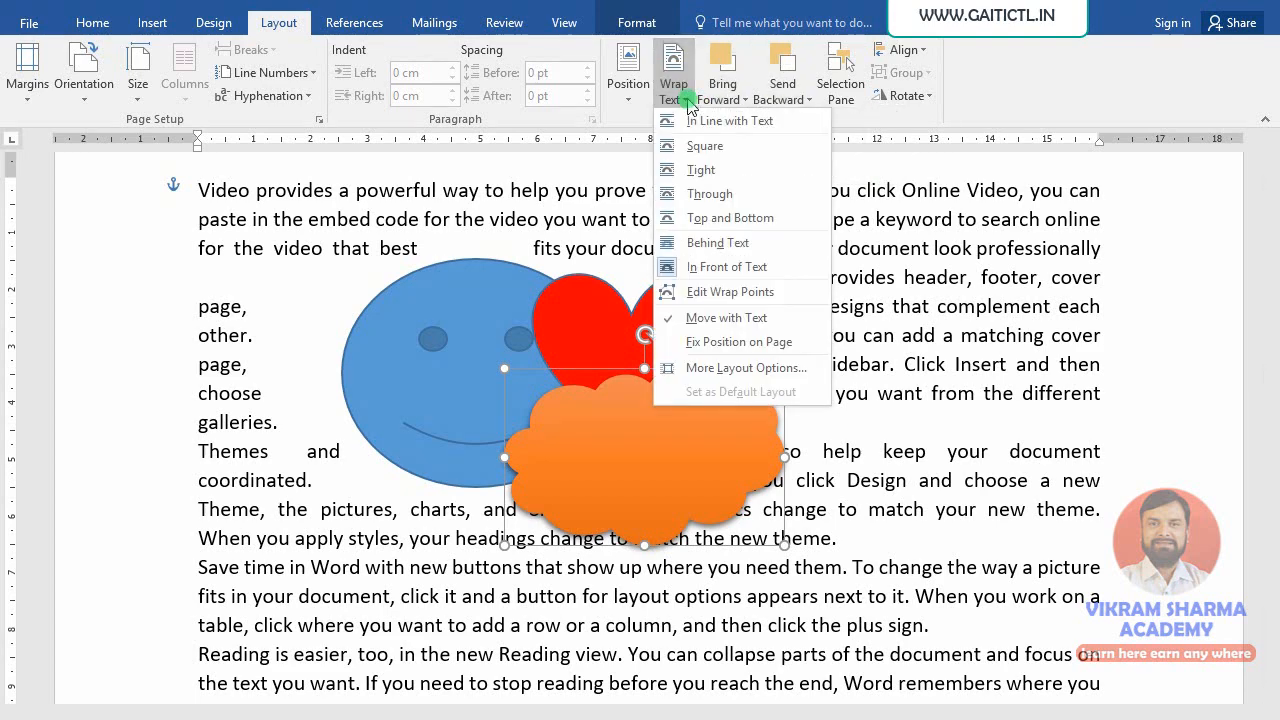
click(757, 58)
click(783, 62)
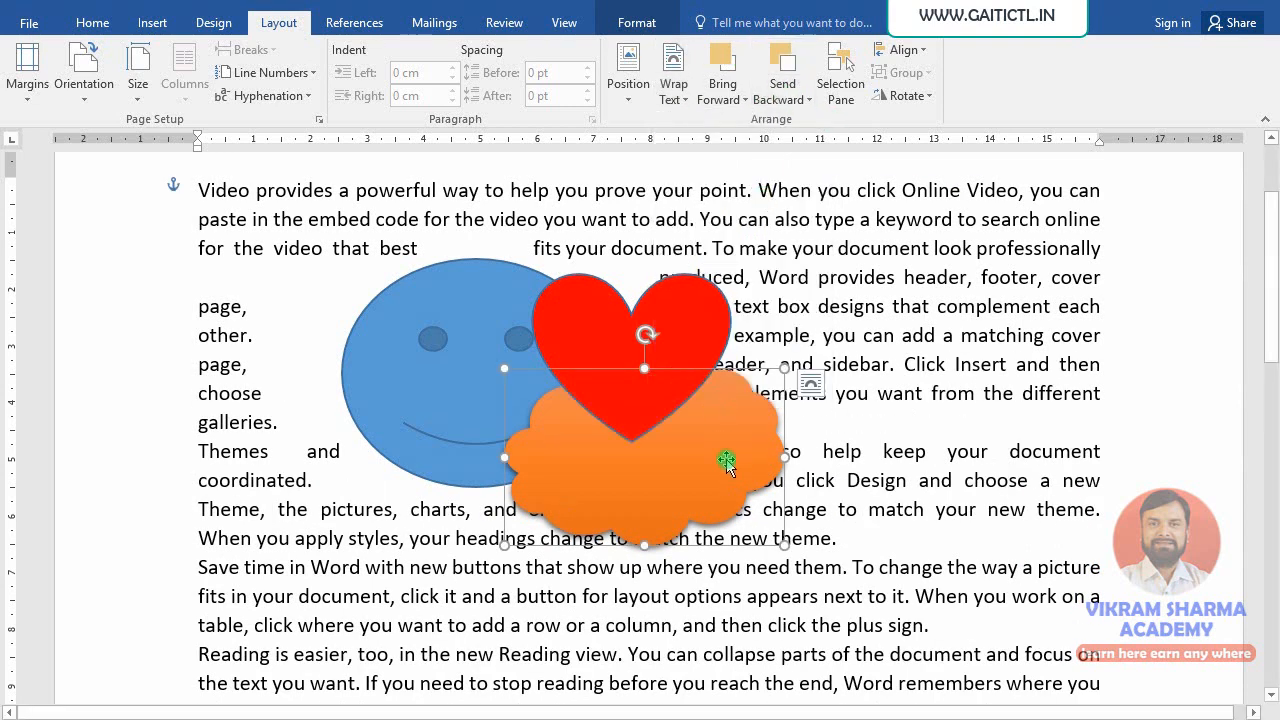
- Move the heart lower right, set it behind then in front of text, and show the Selection Pane
drag(694, 340, 978, 575)
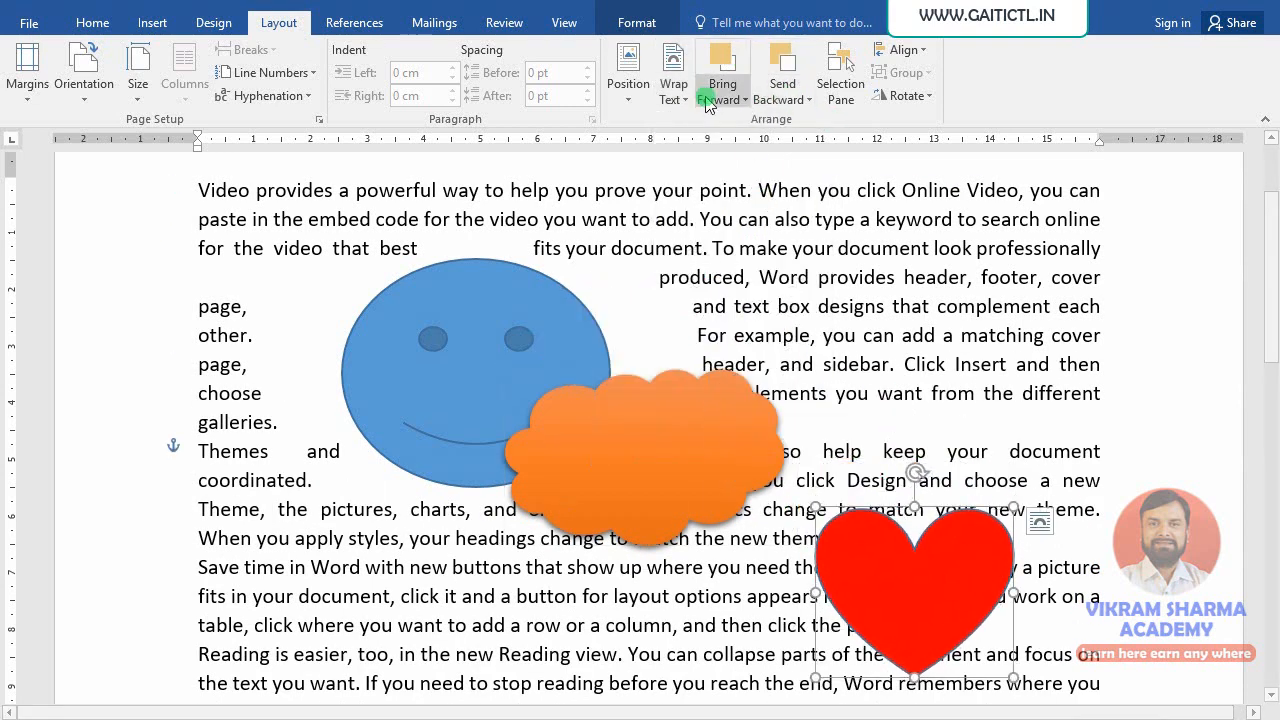
click(808, 100)
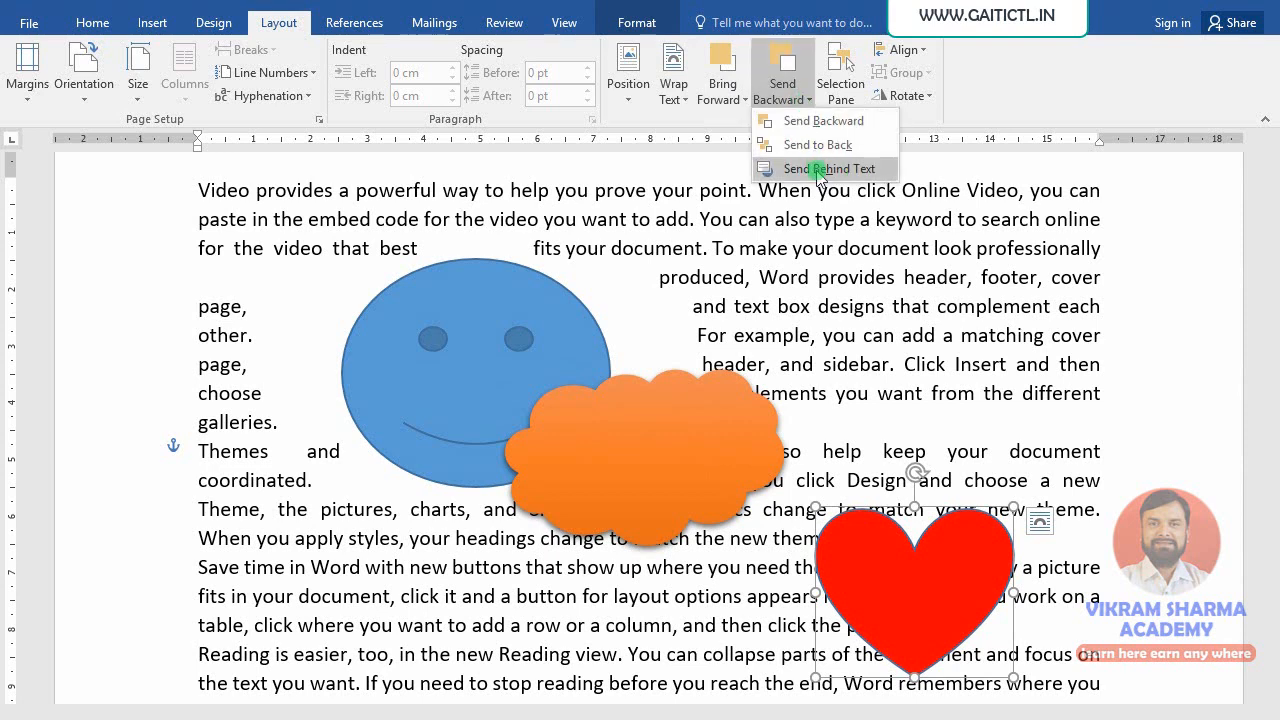
click(818, 170)
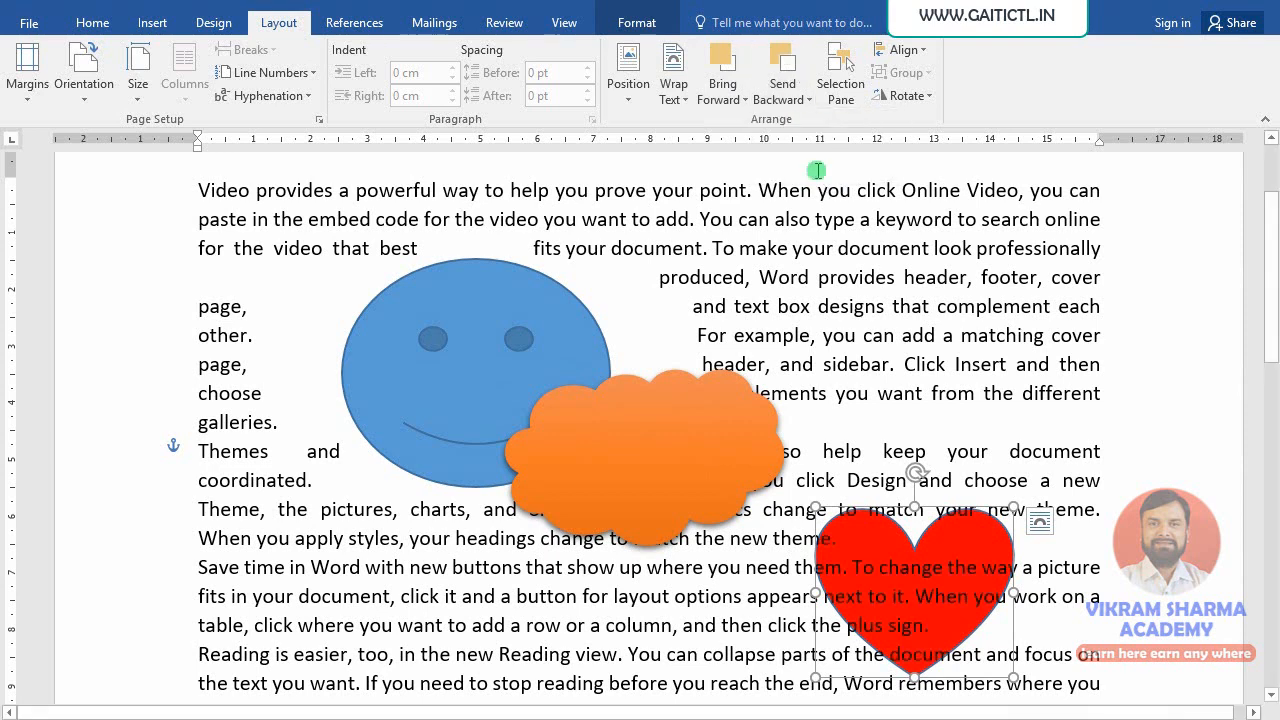
click(736, 100)
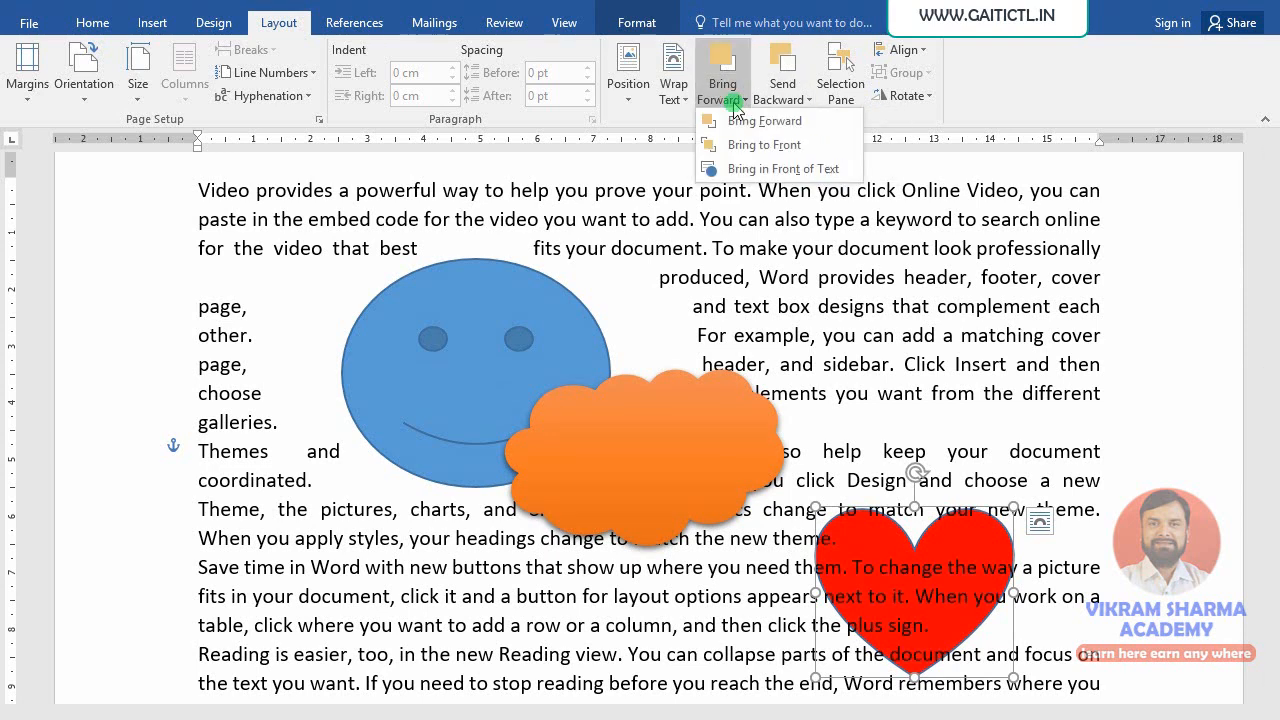
click(752, 170)
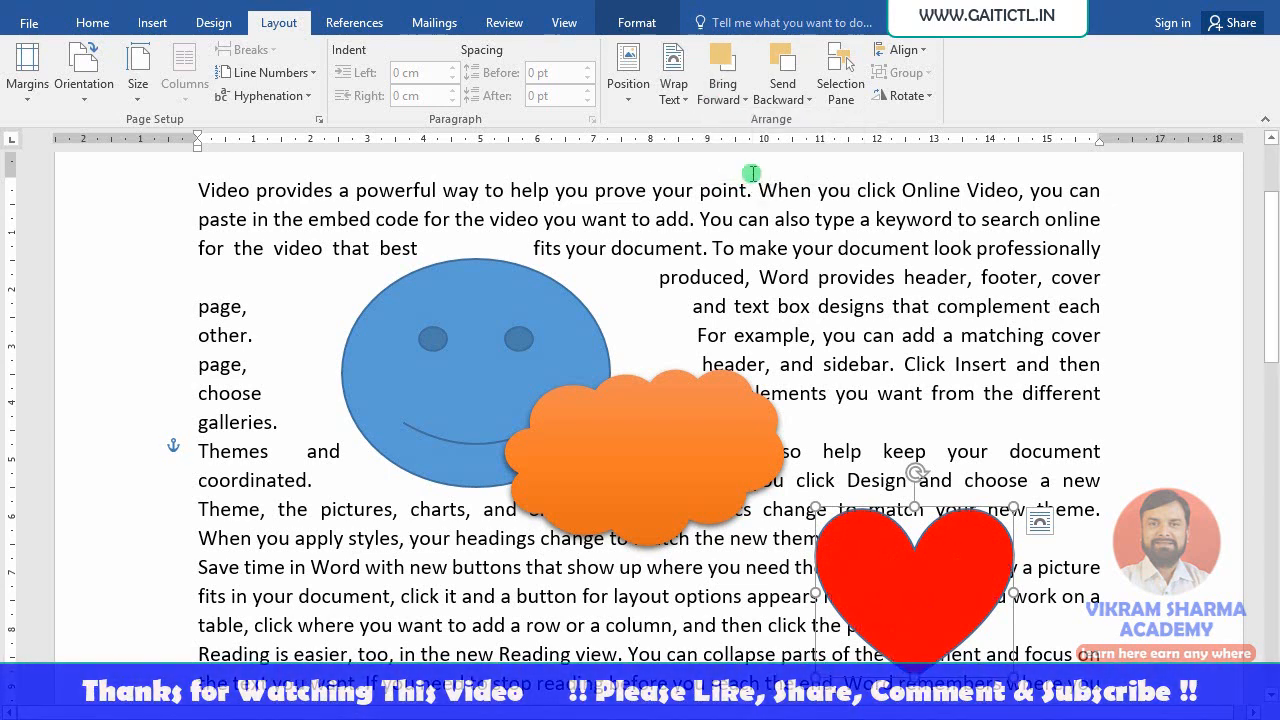
click(845, 86)
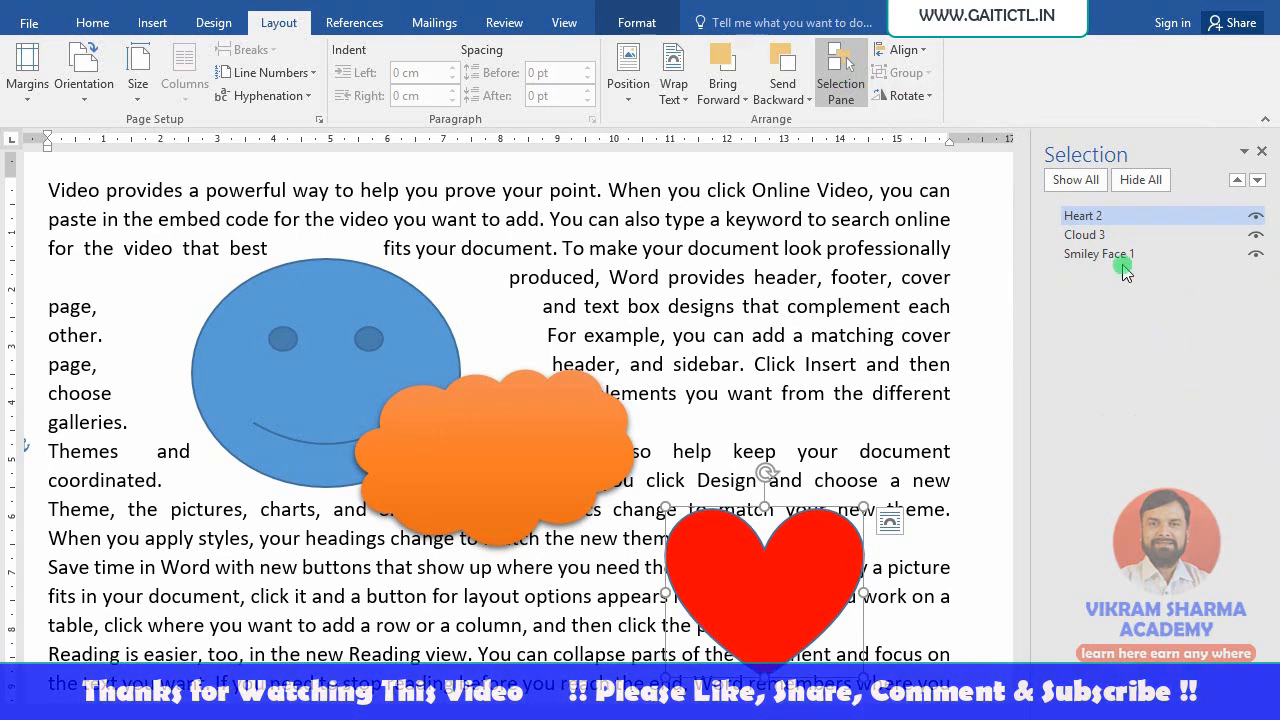
click(1095, 236)
click(1100, 253)
click(1095, 216)
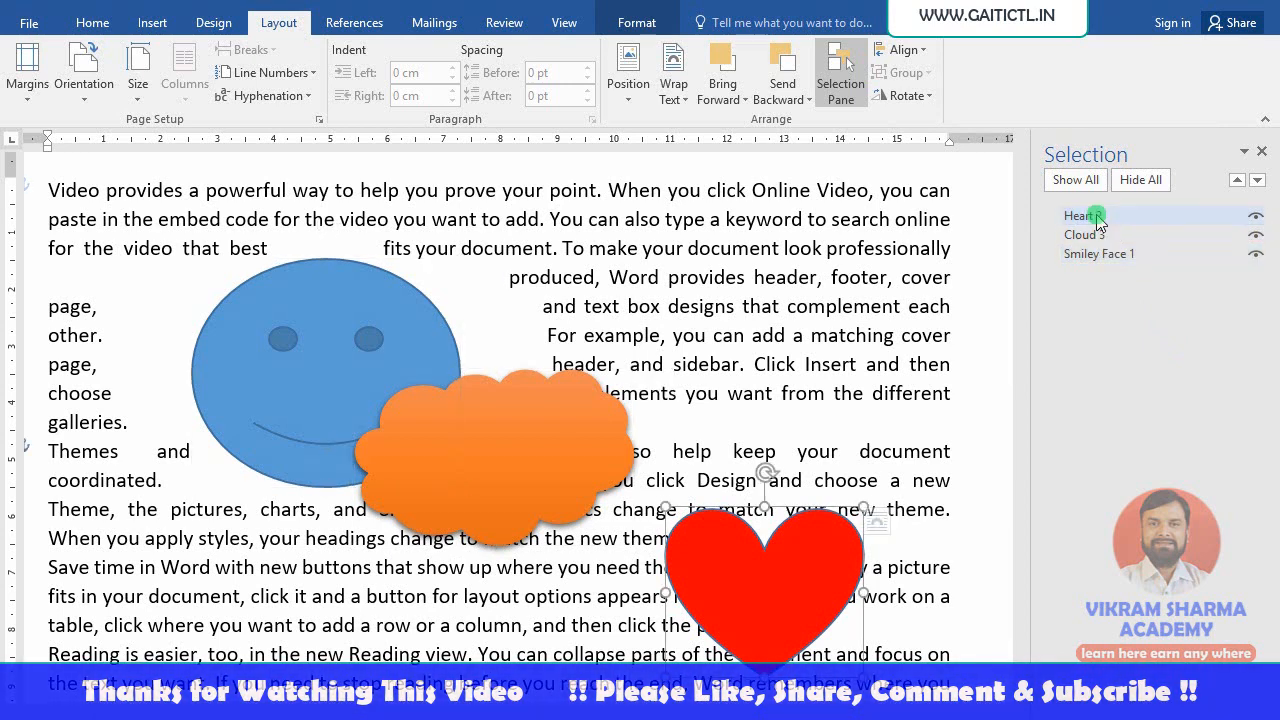
click(1100, 254)
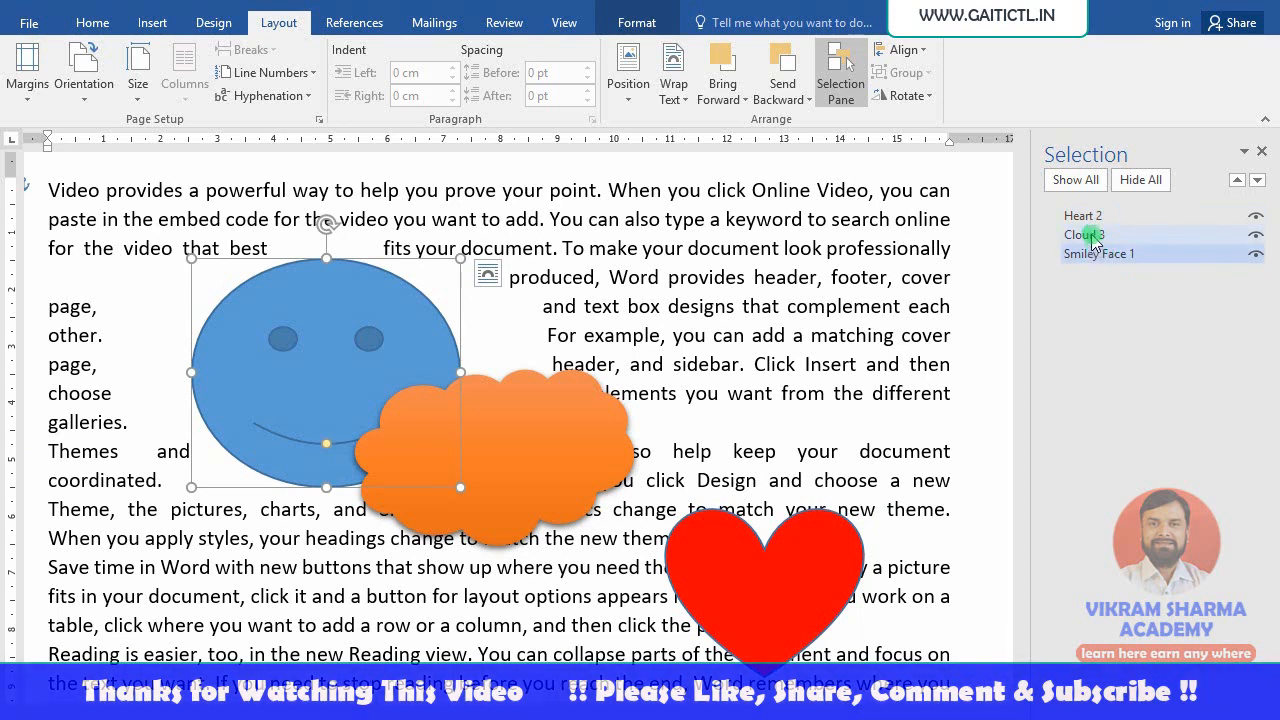
click(1095, 236)
click(1092, 216)
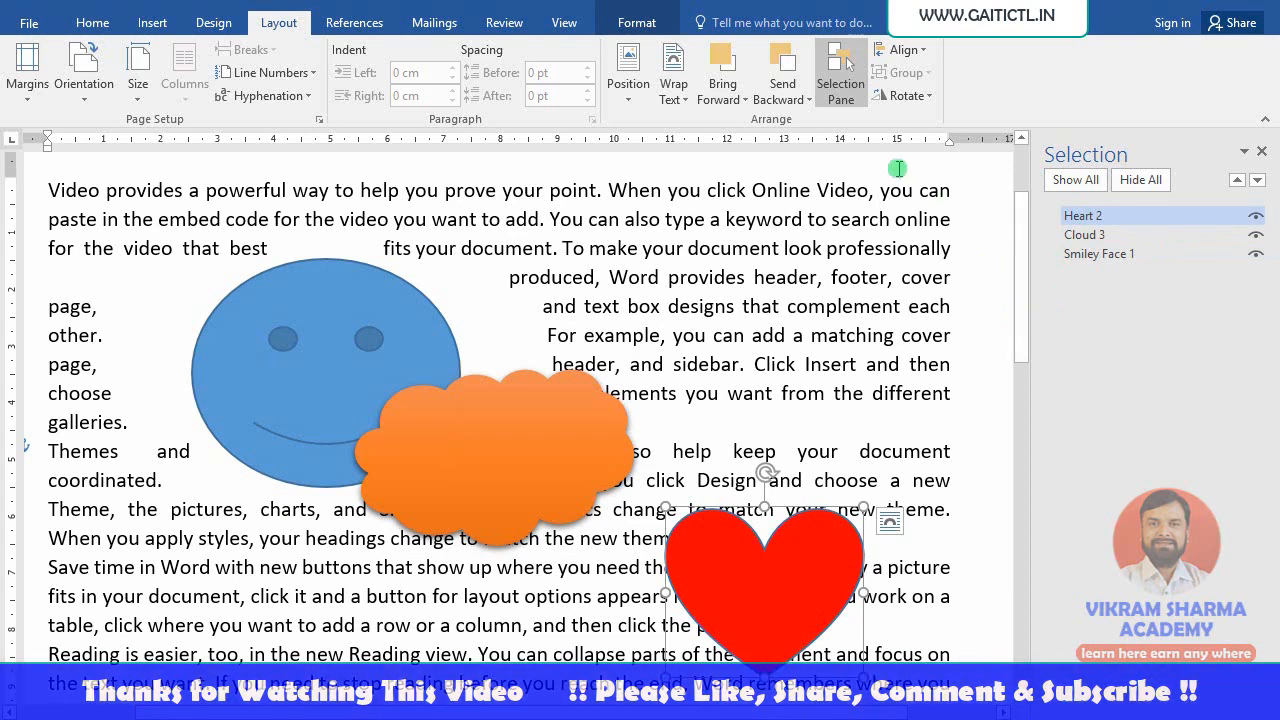
- Close the Selection Pane and move the smiley to the top-left margin
click(1262, 152)
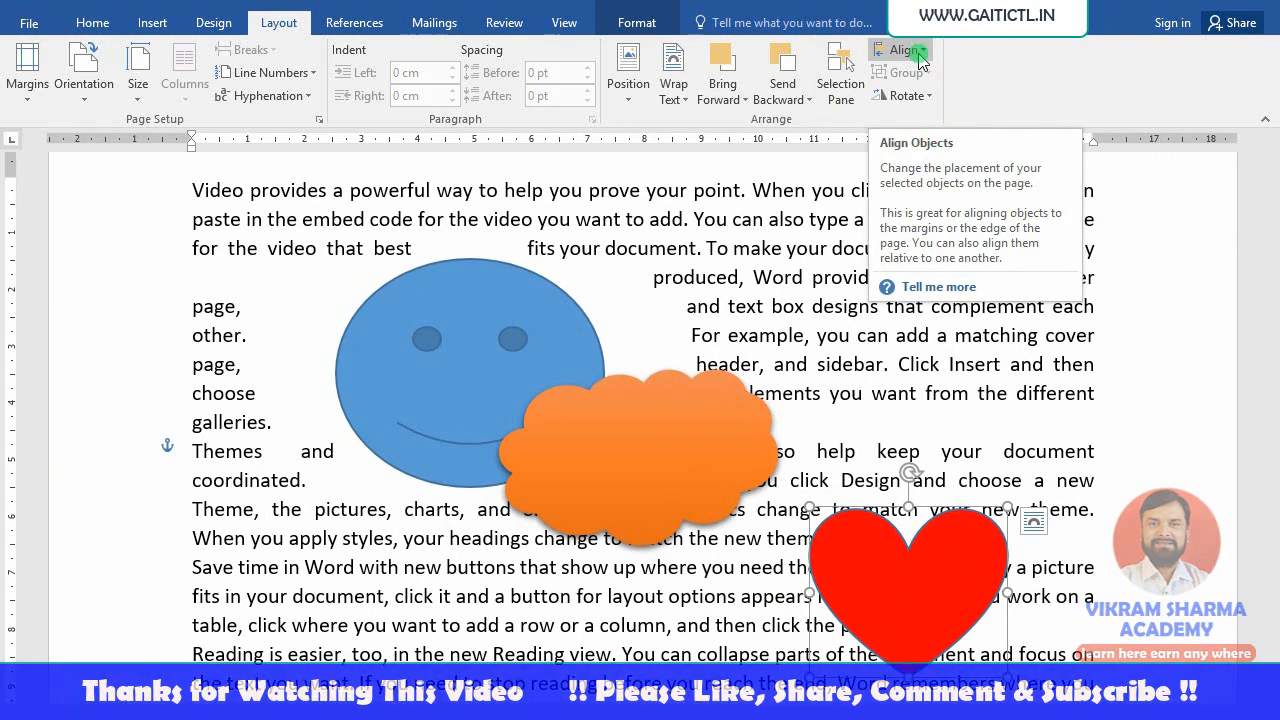
click(921, 58)
click(921, 58)
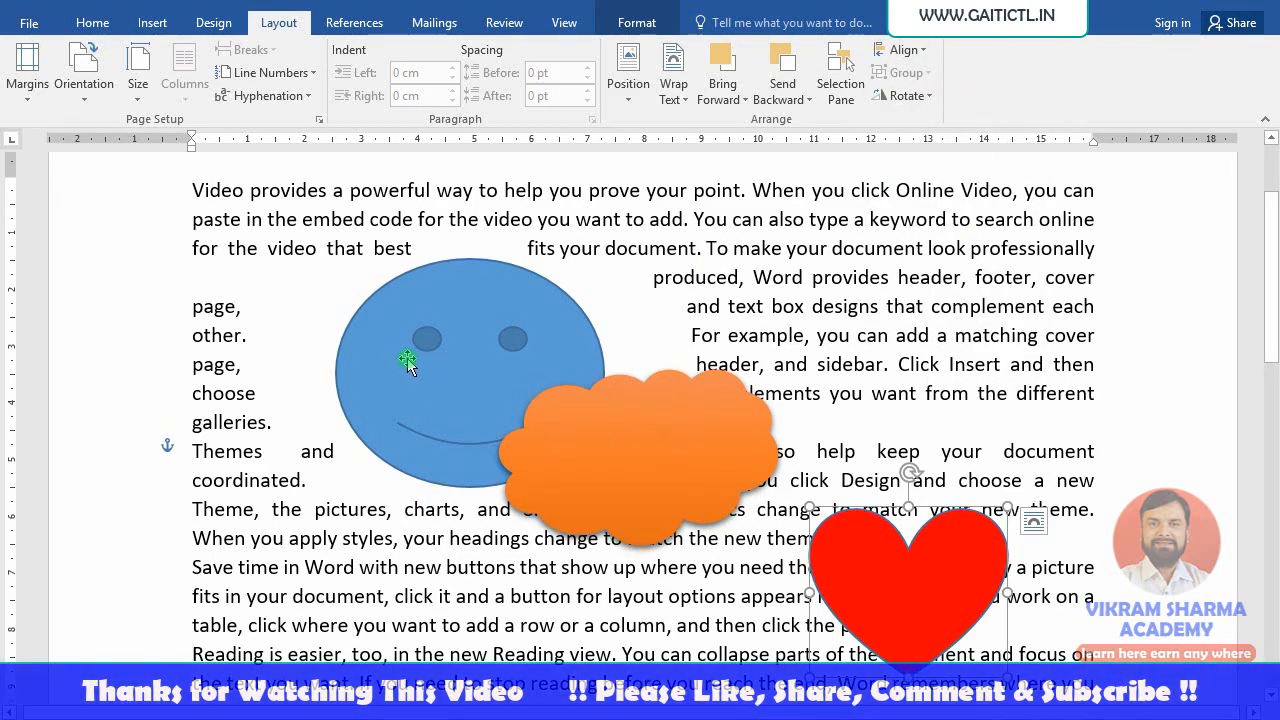
drag(512, 365, 370, 316)
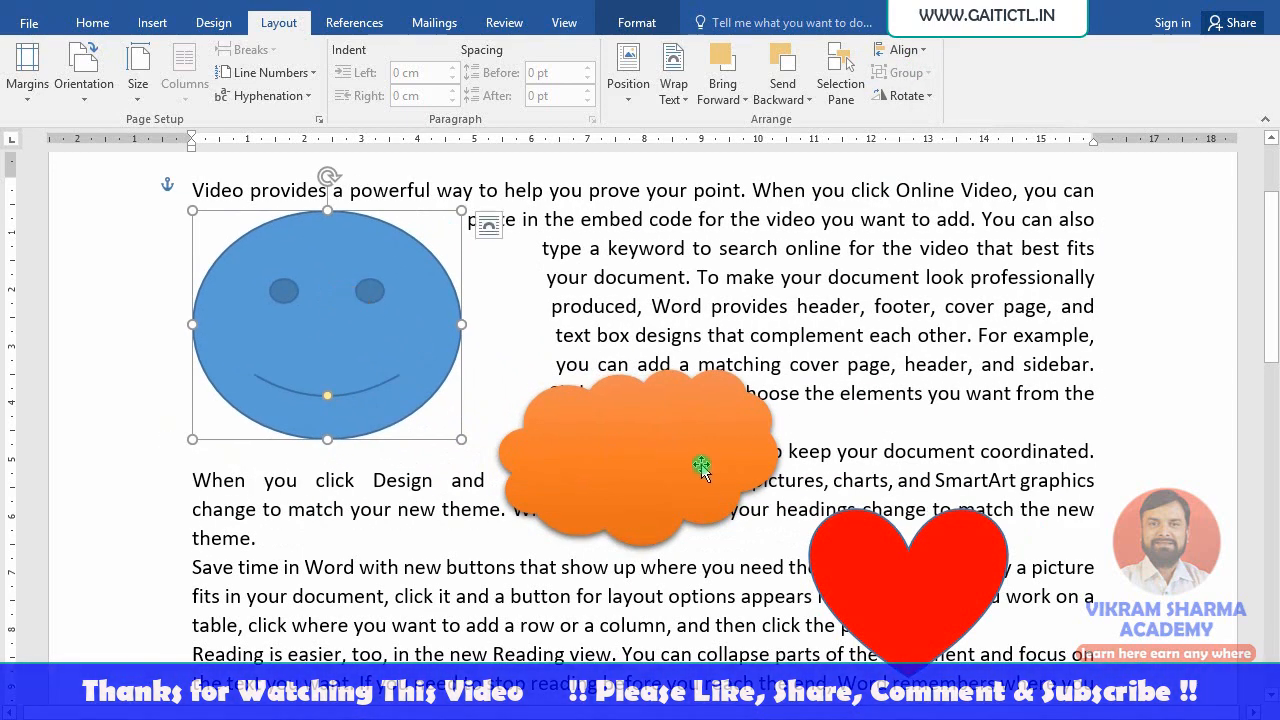
- Shrink and reposition the cloud and heart in the text below, then make the smiley shorter
drag(698, 466, 700, 515)
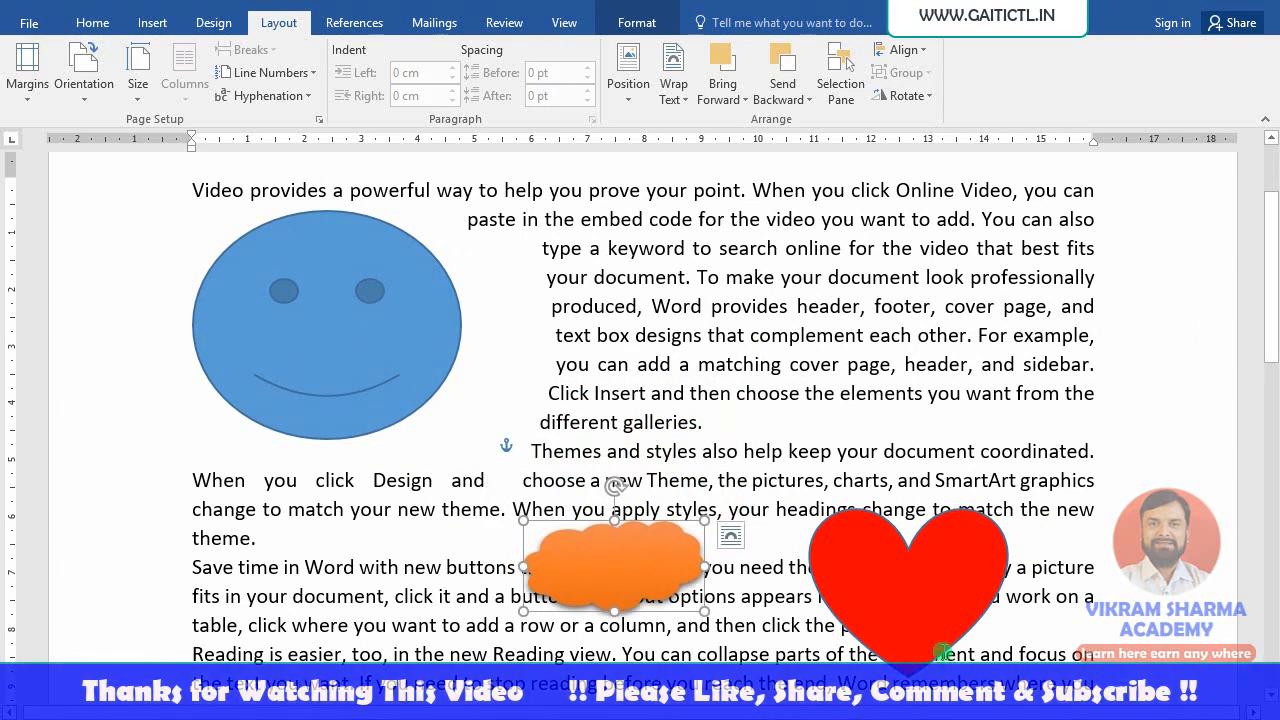
drag(958, 627, 1035, 676)
drag(1084, 558, 999, 623)
scroll(989, 654, down, 4)
scroll(943, 527, up, 3)
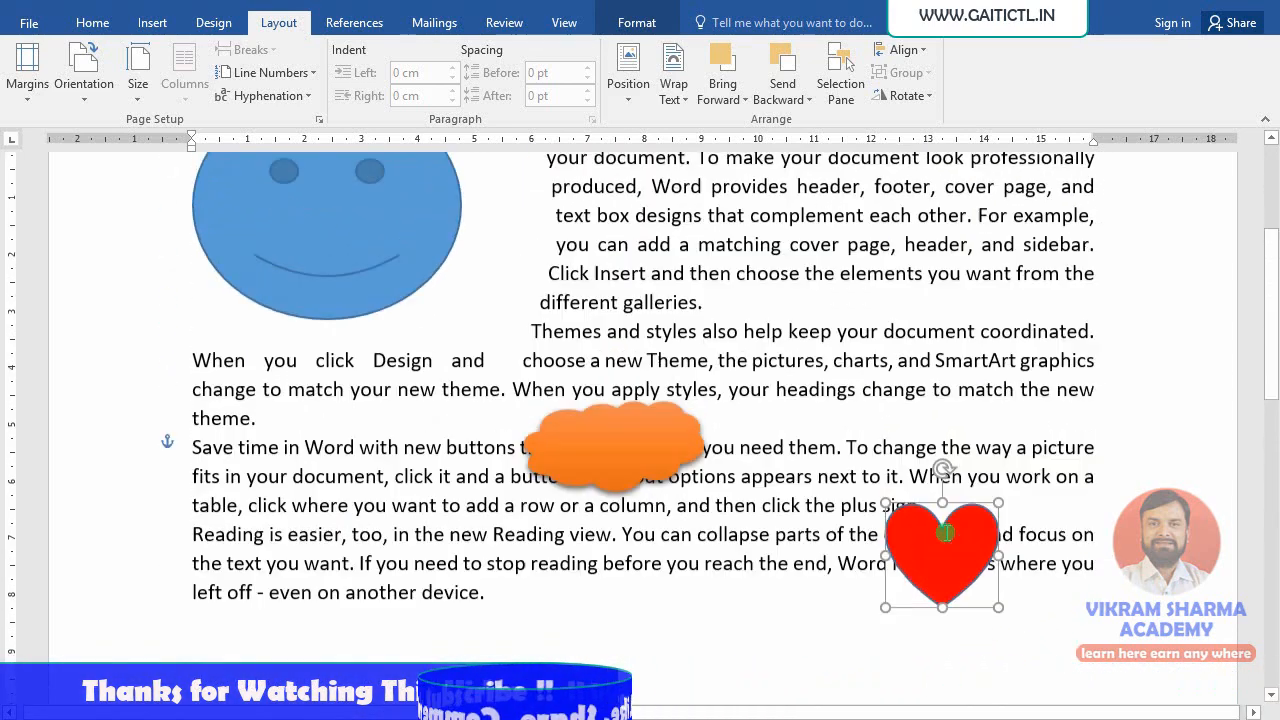
drag(664, 530, 703, 491)
drag(903, 600, 940, 598)
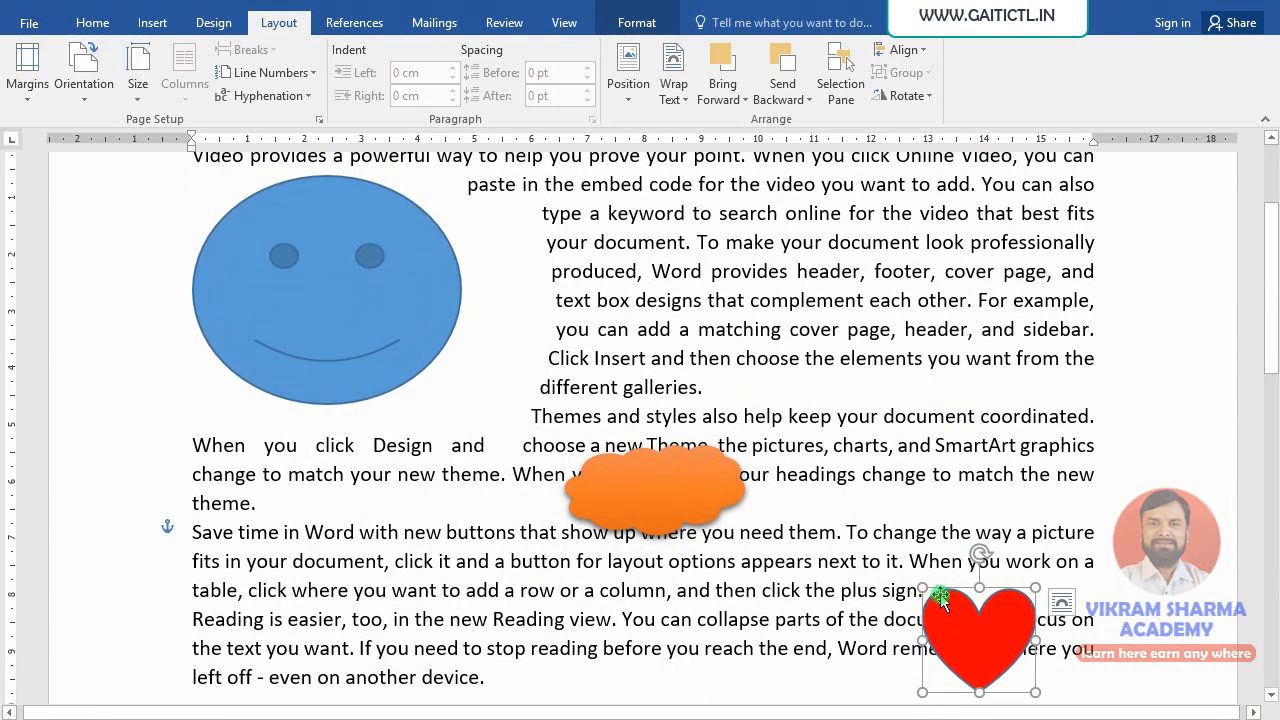
click(289, 291)
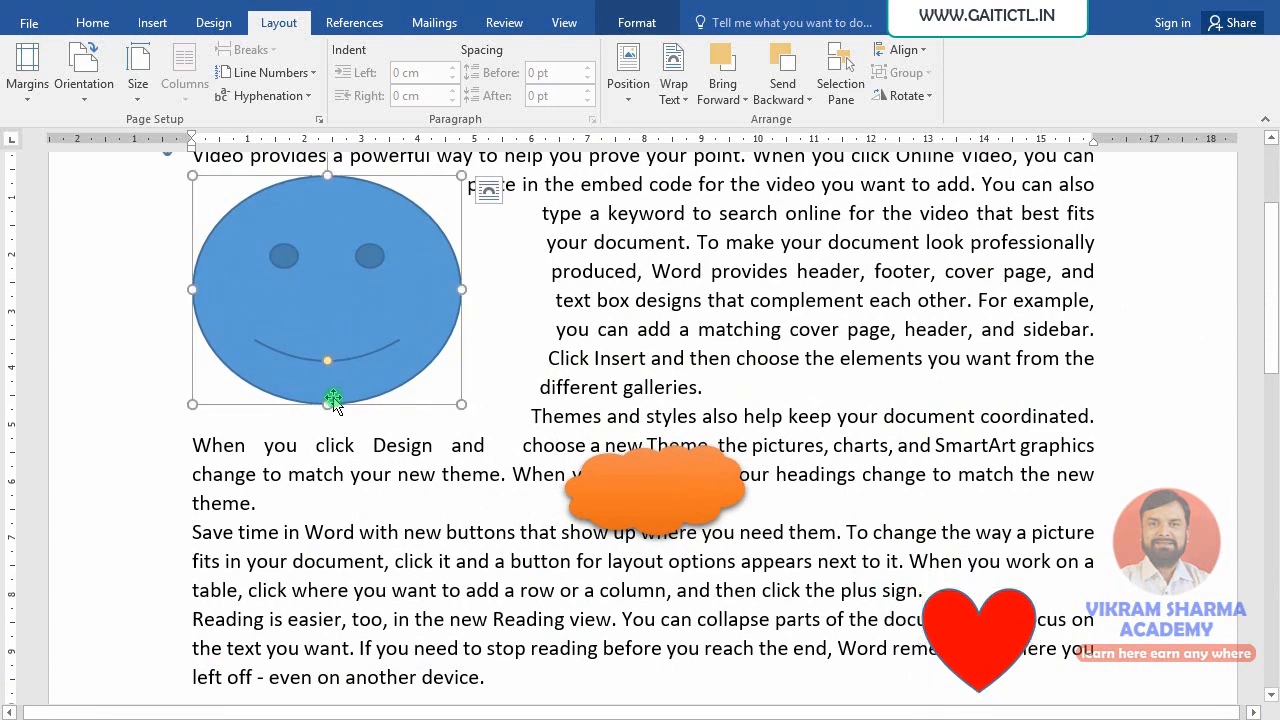
drag(330, 406, 330, 339)
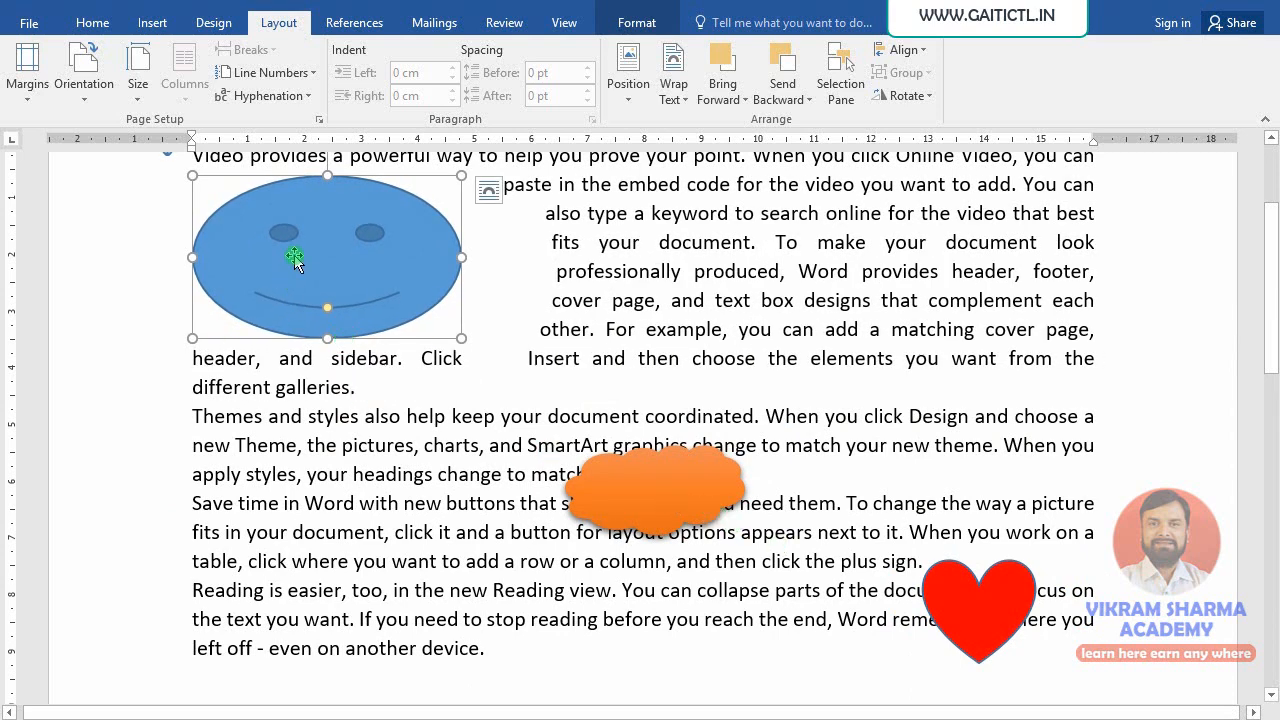
- Add the cloud and heart to the smiley selection and apply Align Left
shift+click(651, 500)
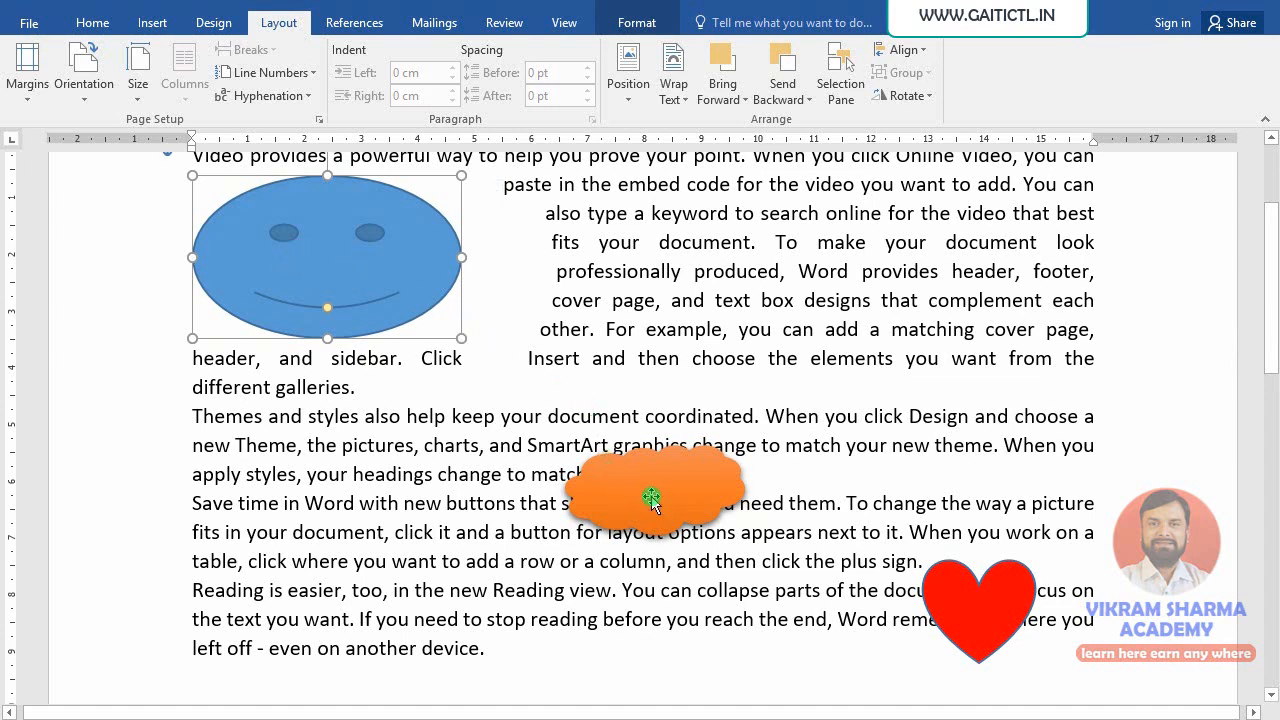
shift+click(983, 620)
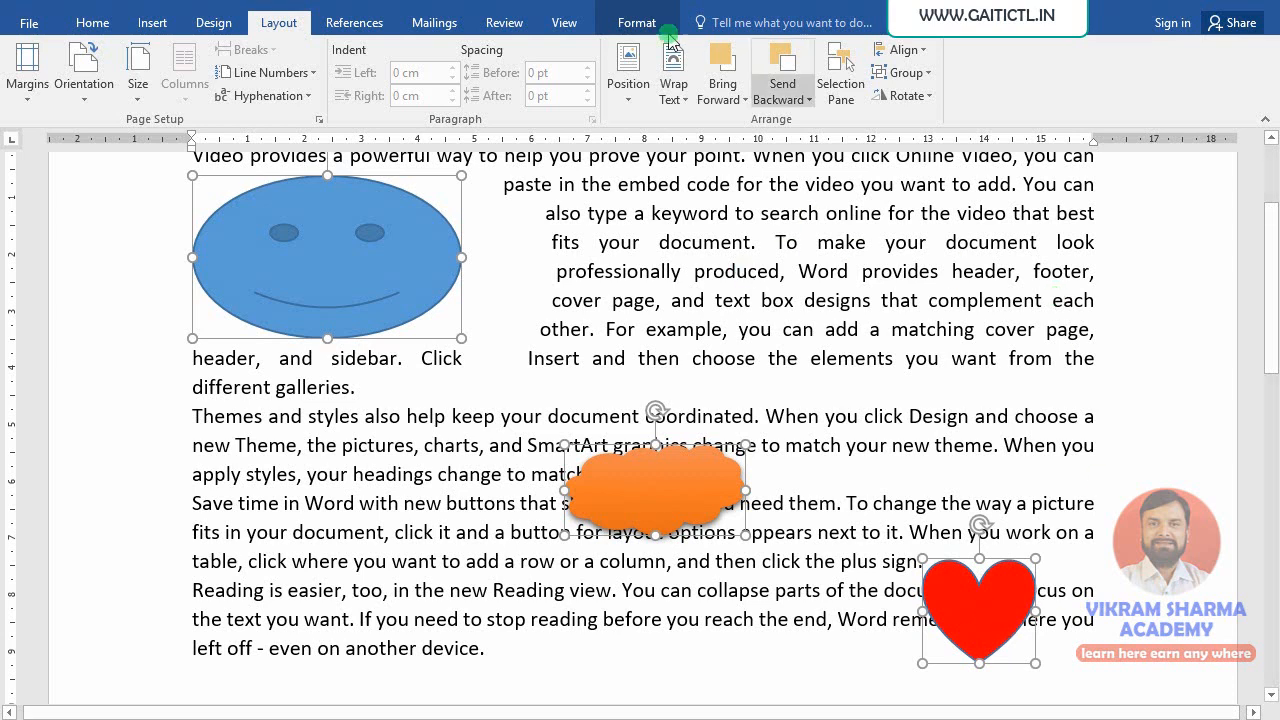
click(908, 55)
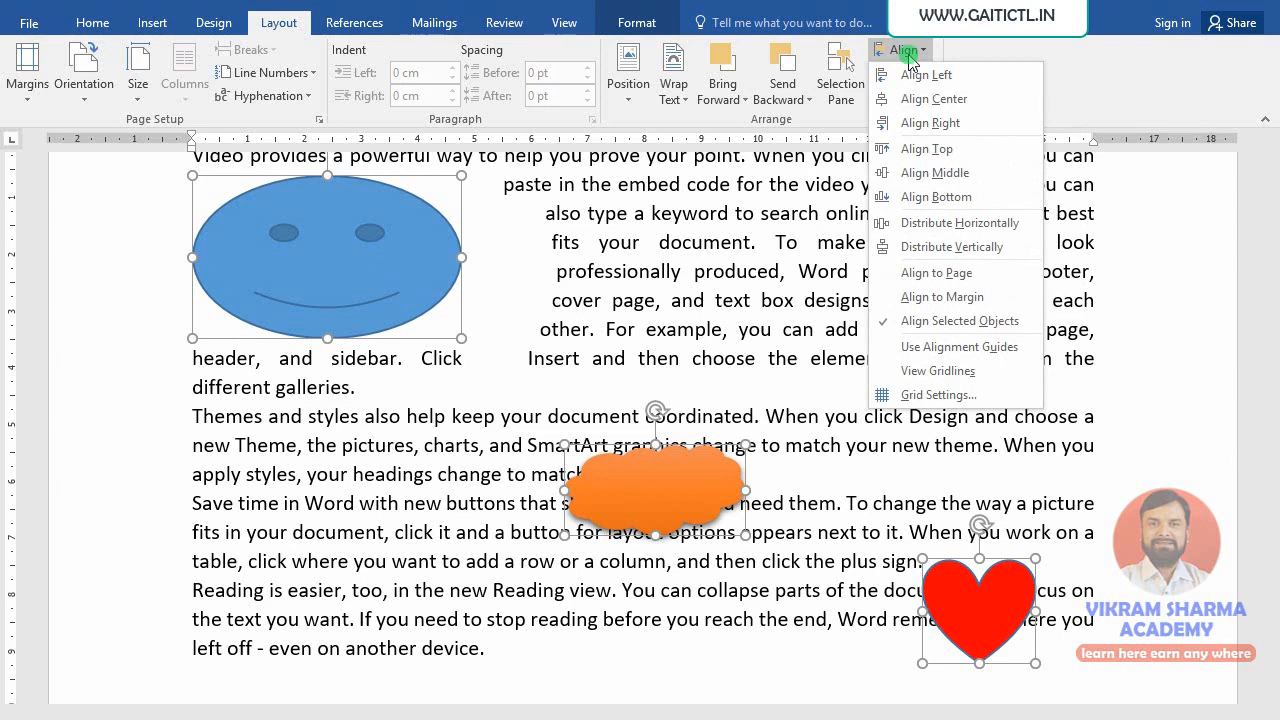
click(897, 80)
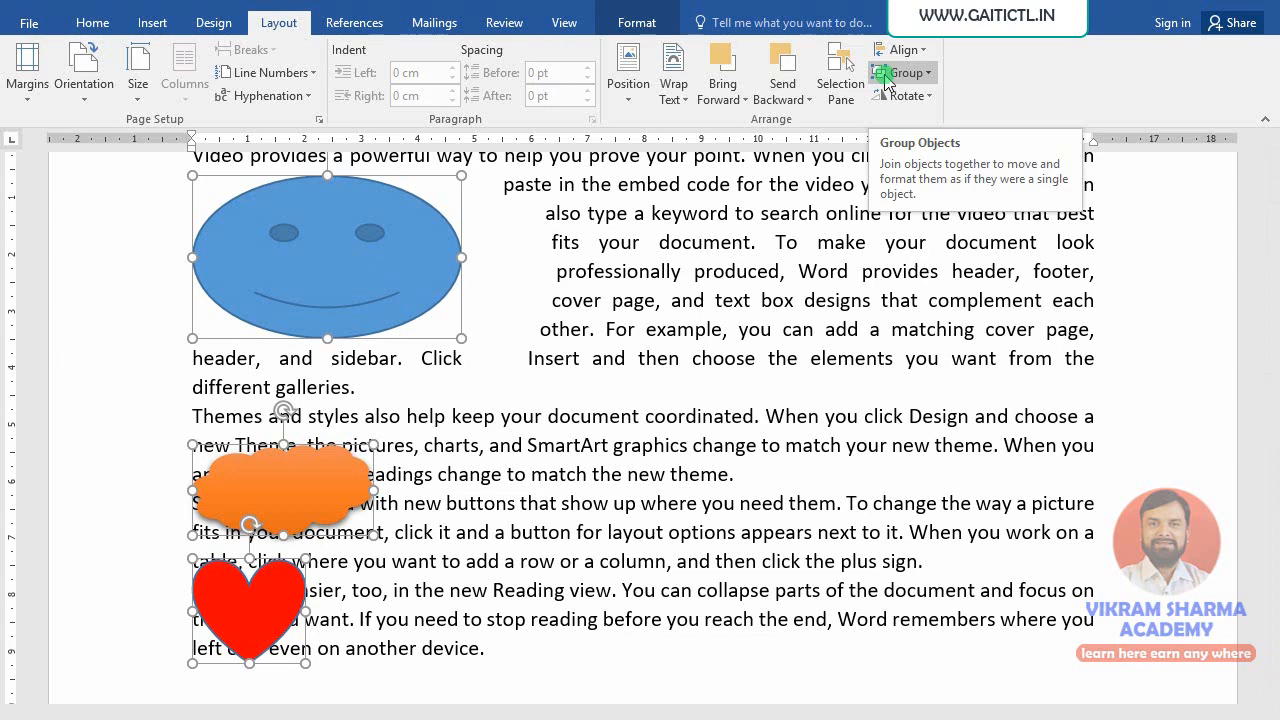
- Undo the left alignment, then try Align Right and Align Center, undoing each
key(ctrl+z)
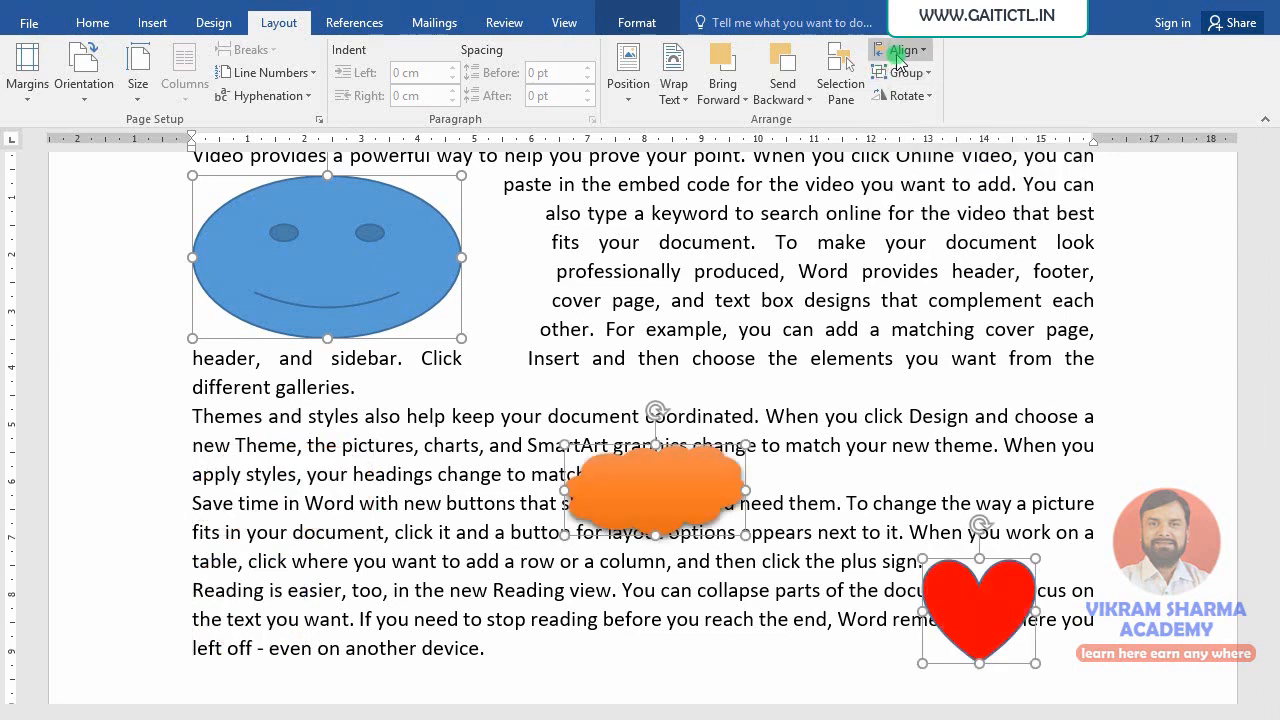
click(900, 50)
click(912, 122)
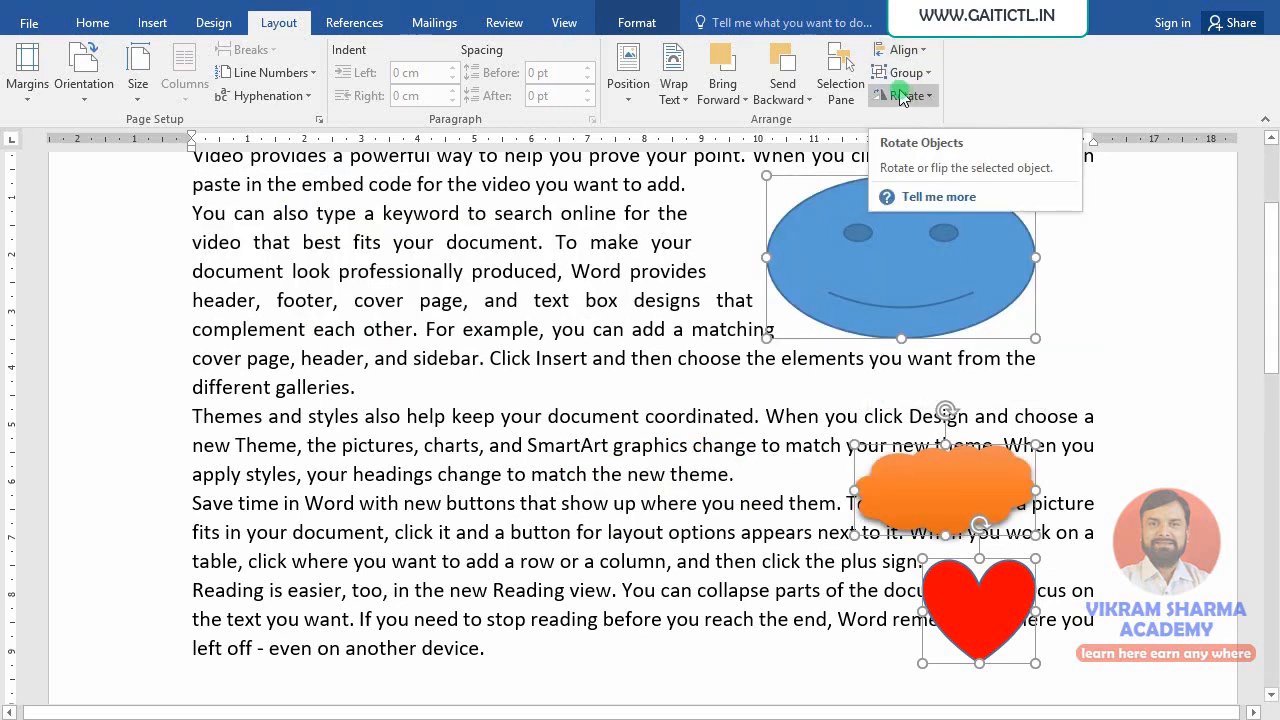
key(ctrl+z)
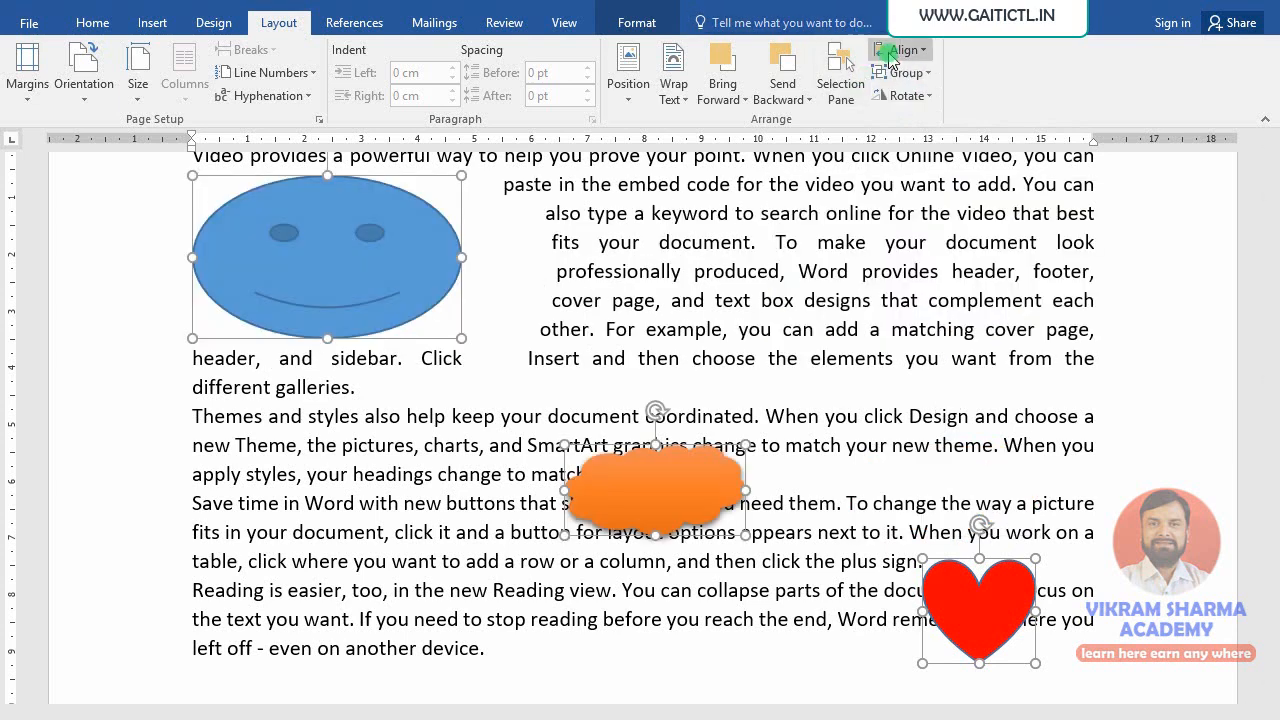
click(892, 54)
click(900, 98)
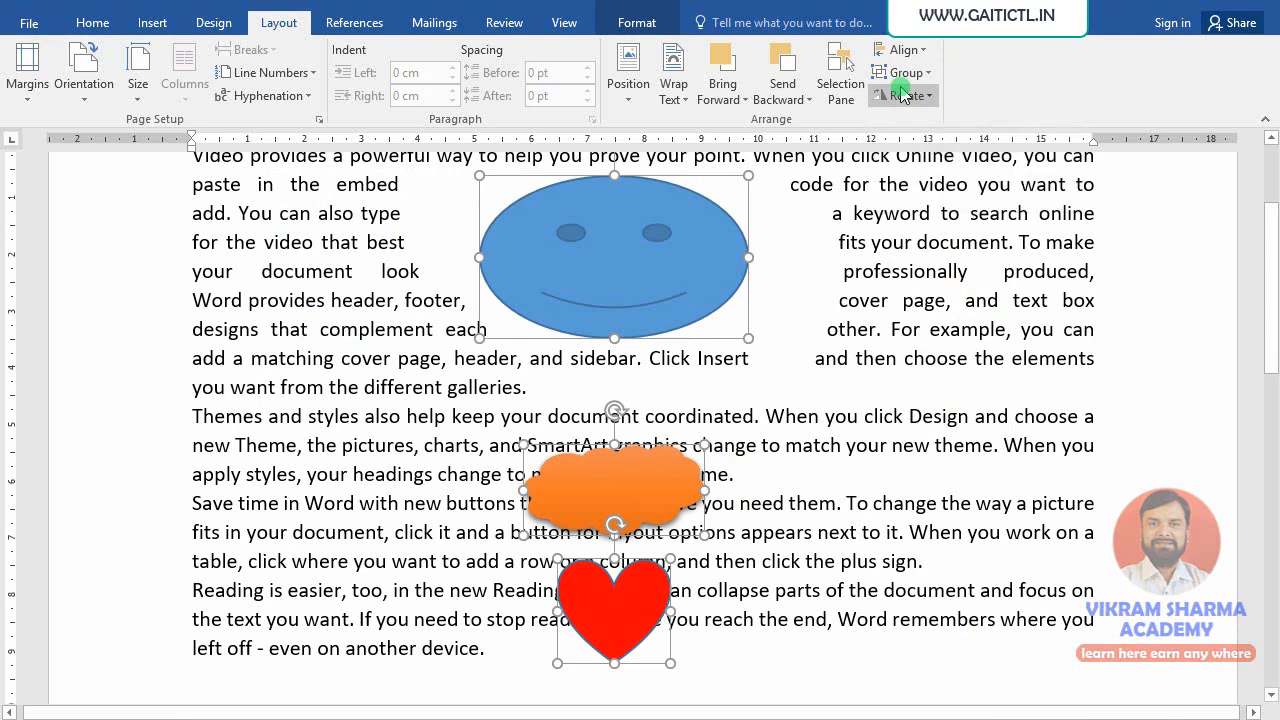
key(ctrl+z)
- Try Align Top, Align Bottom and Align Middle on the three shapes, undoing each
click(900, 50)
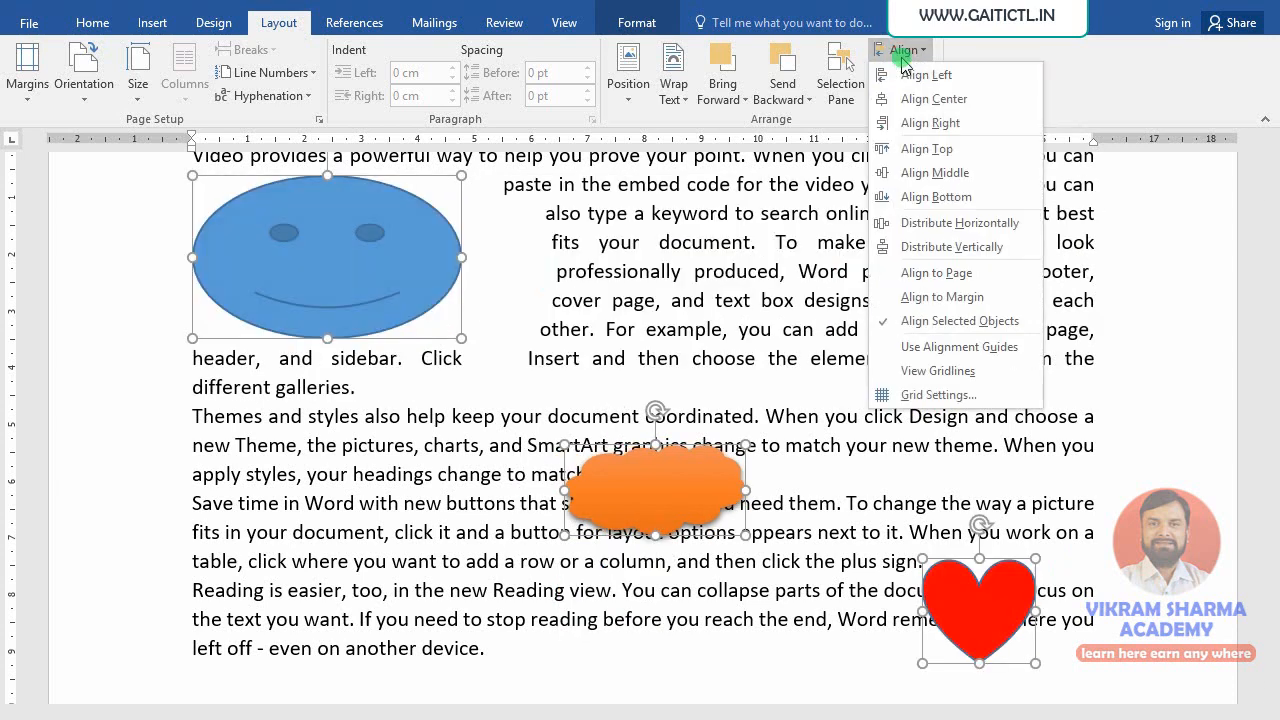
click(941, 150)
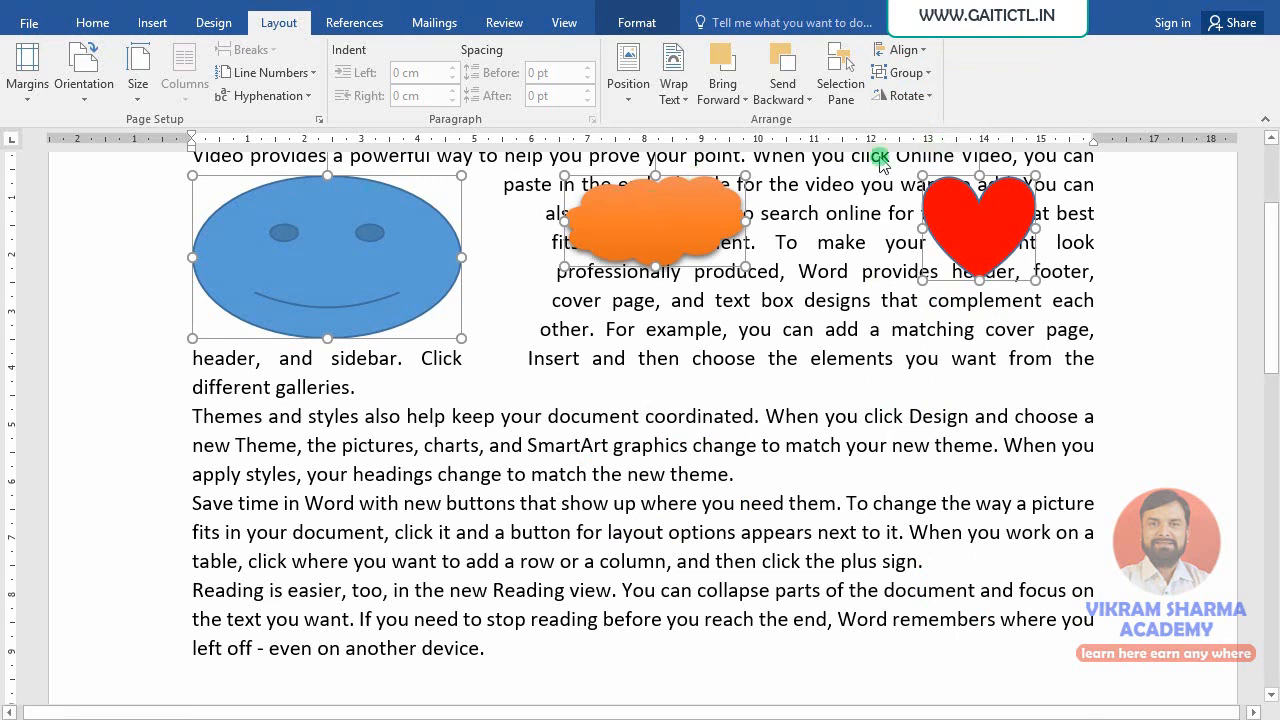
key(ctrl+z)
click(903, 50)
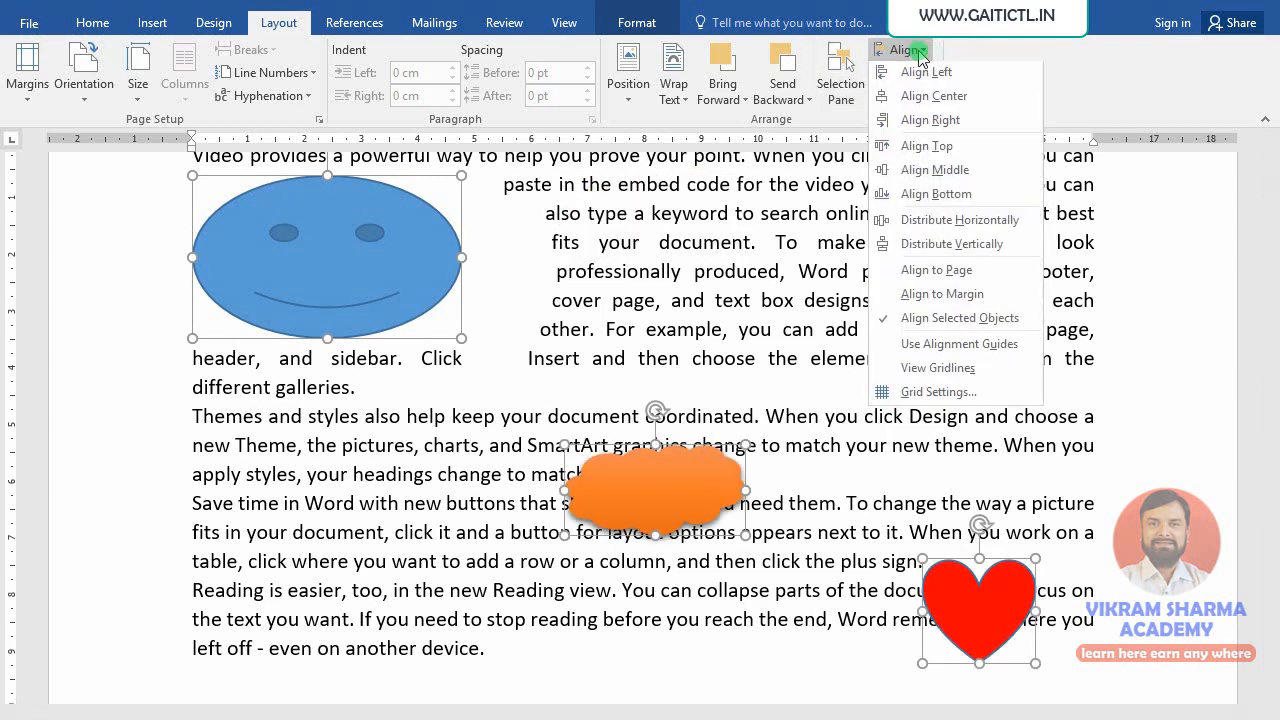
click(958, 200)
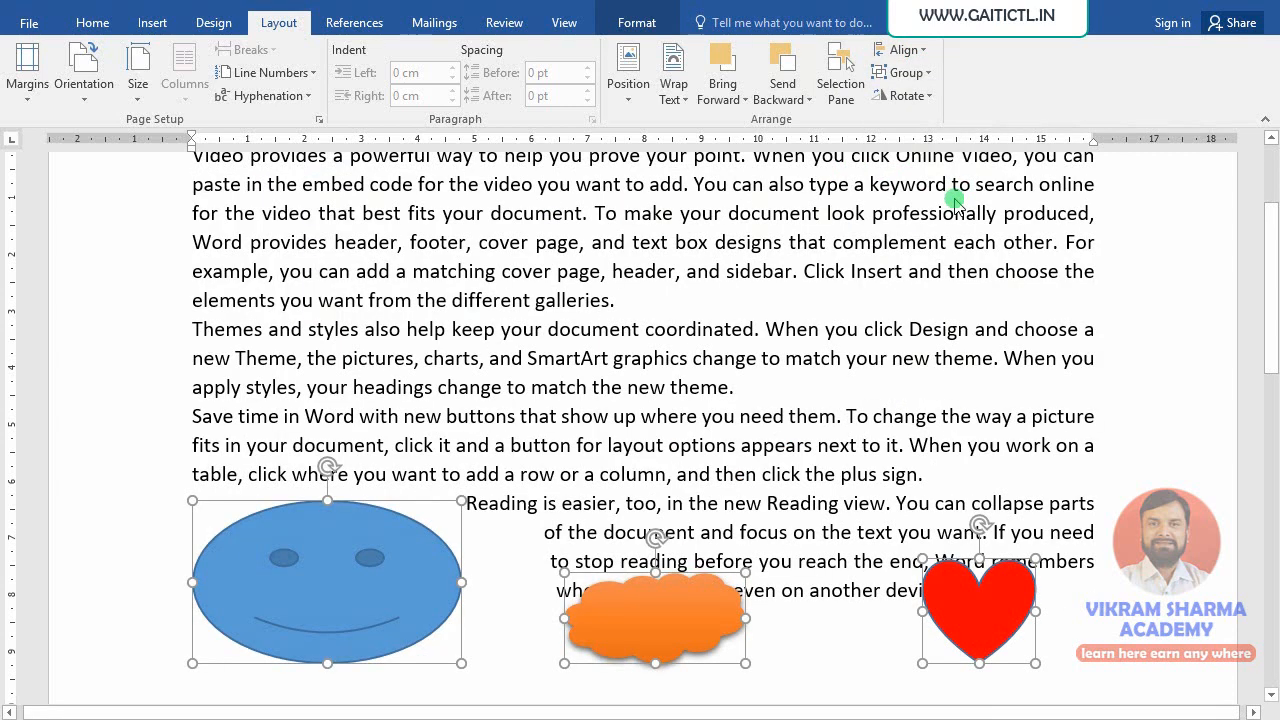
key(ctrl+z)
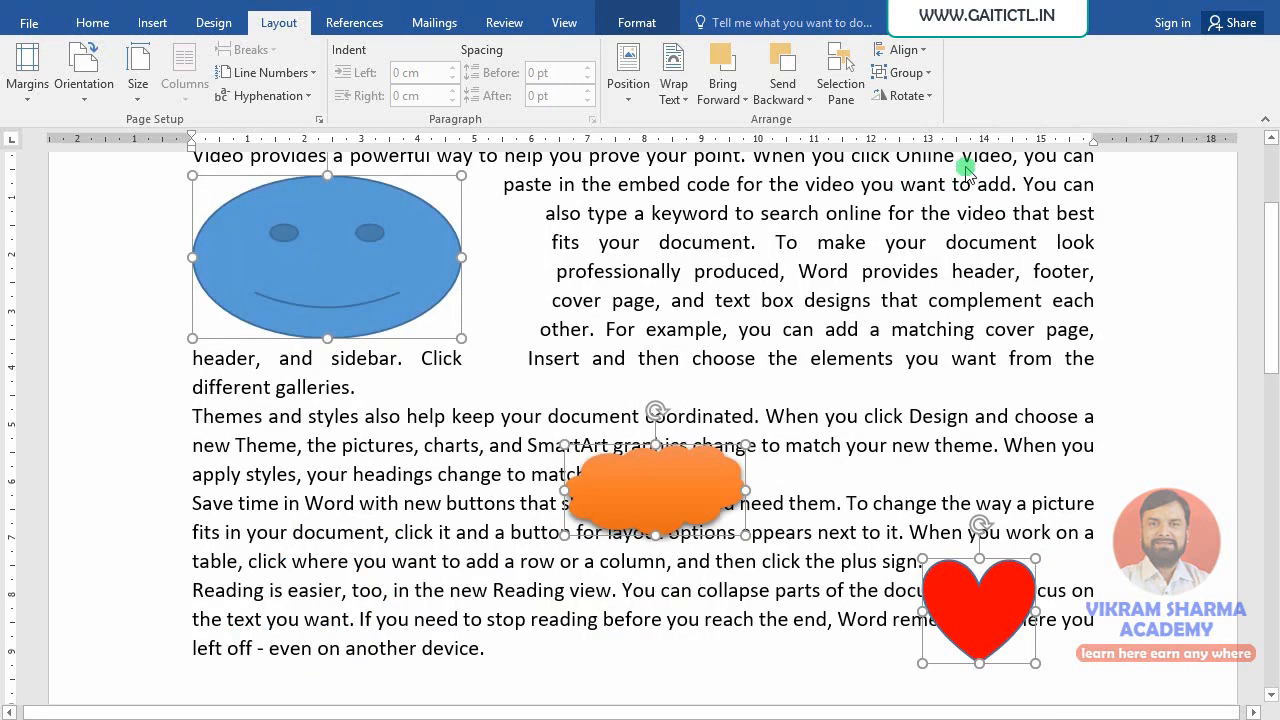
click(920, 52)
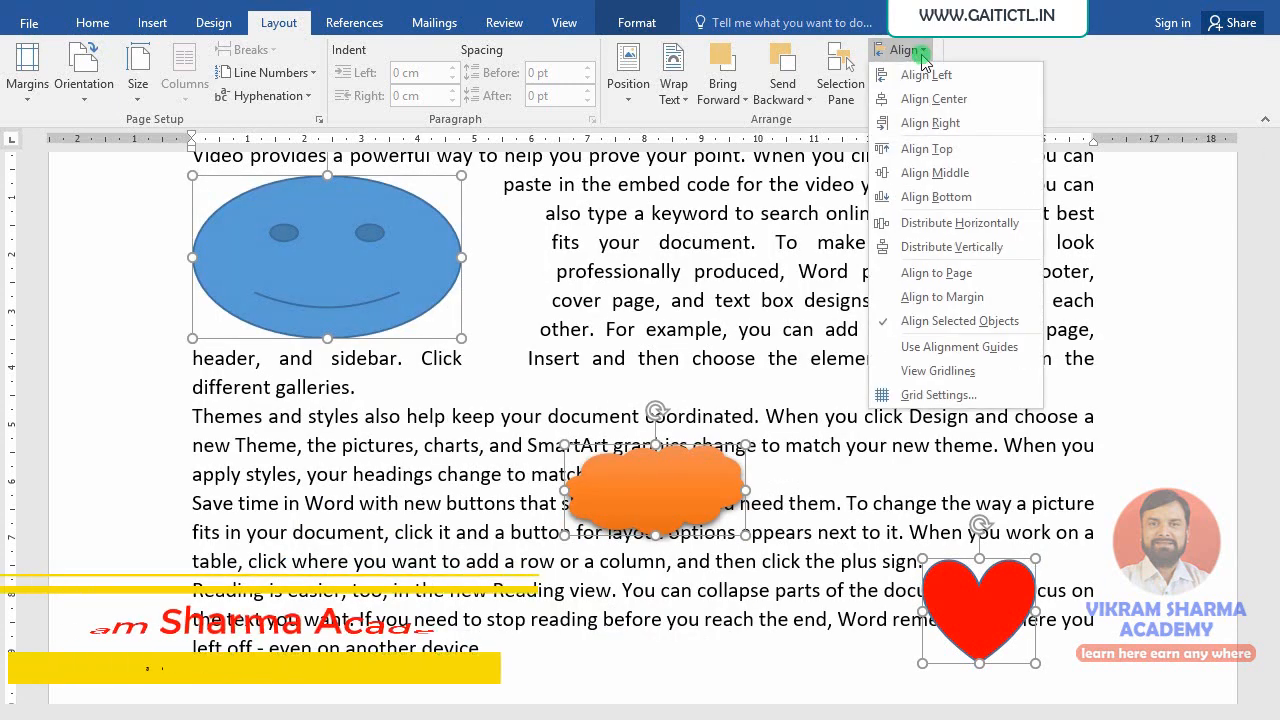
click(945, 173)
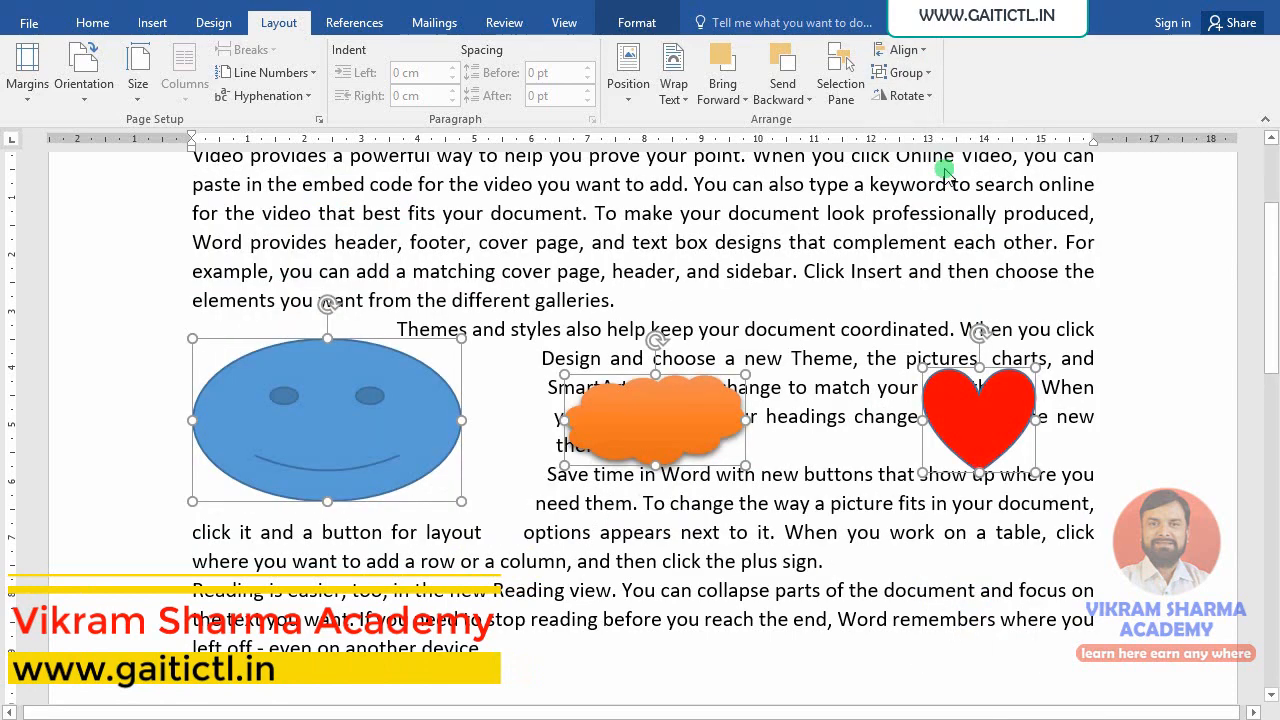
key(ctrl+z)
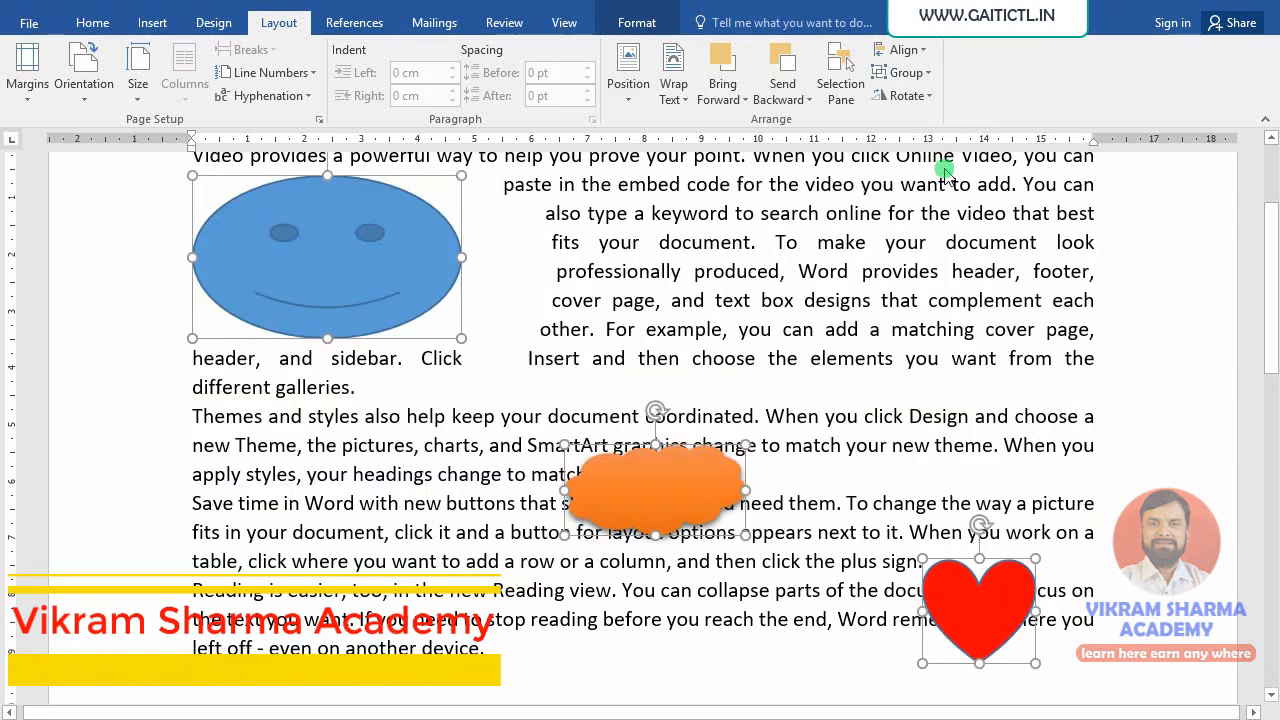
- Apply Align Center so the three shapes share one vertical centre line
click(898, 49)
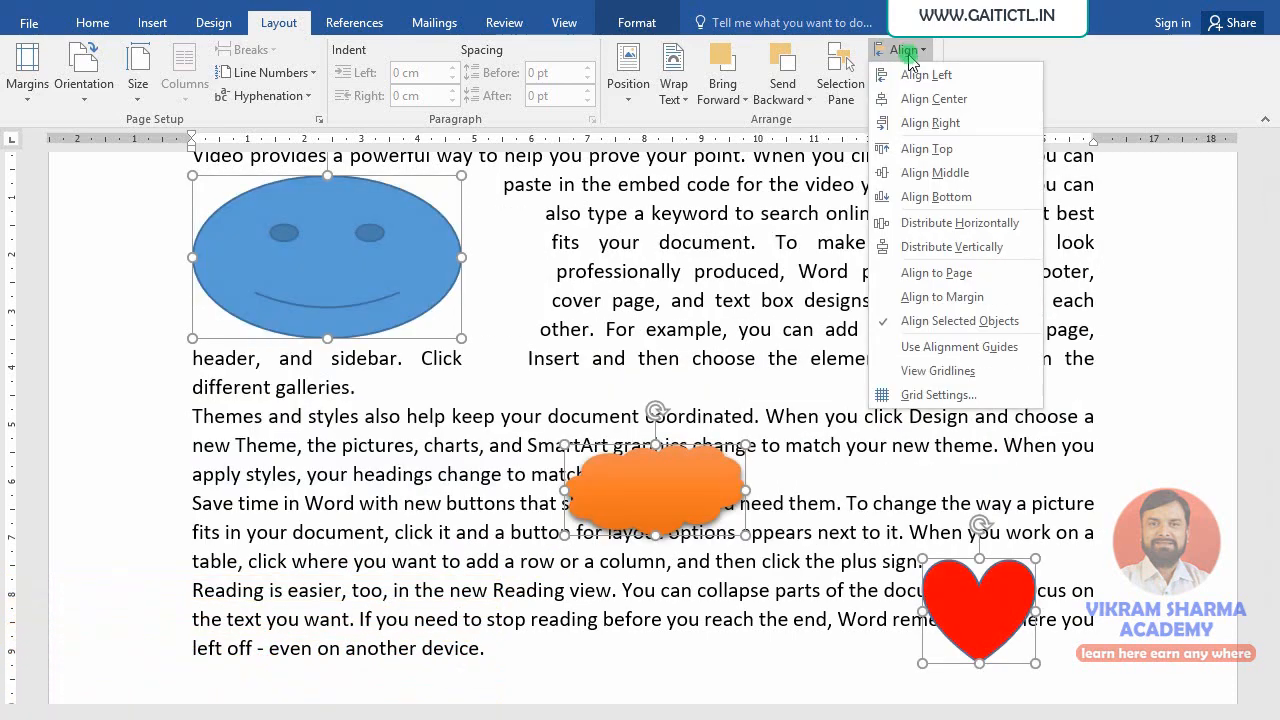
click(920, 100)
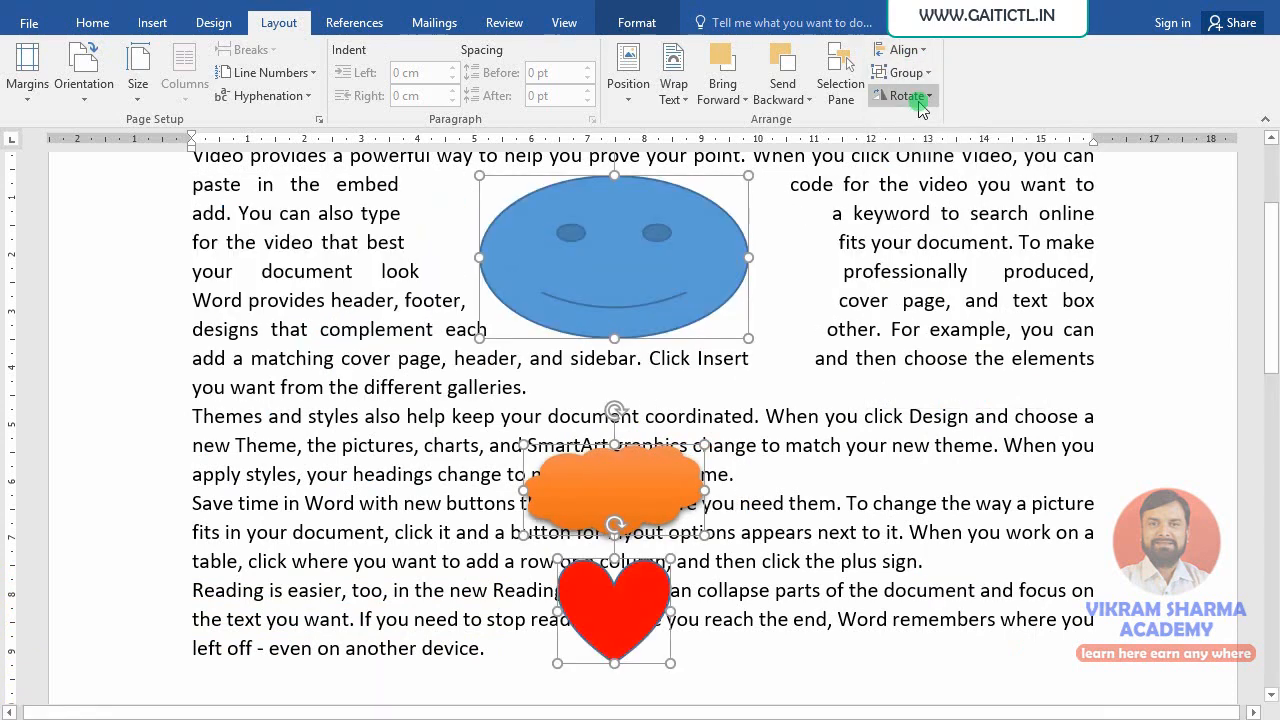
click(900, 49)
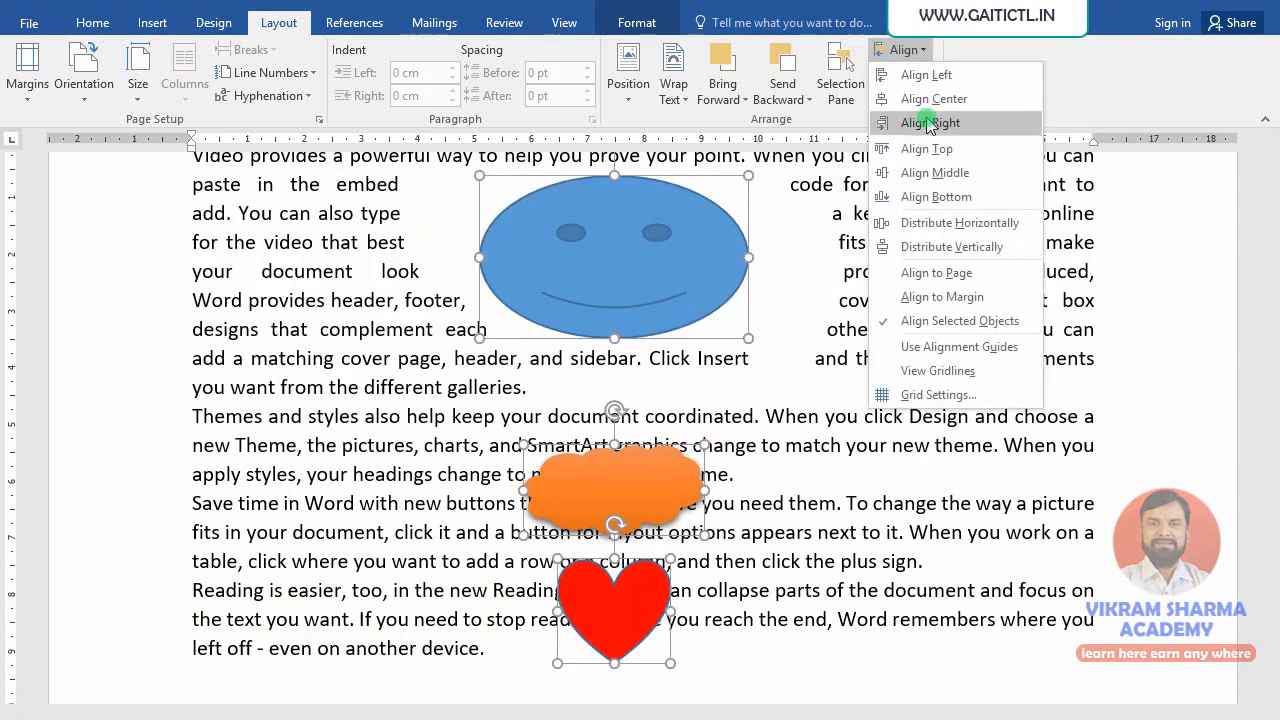